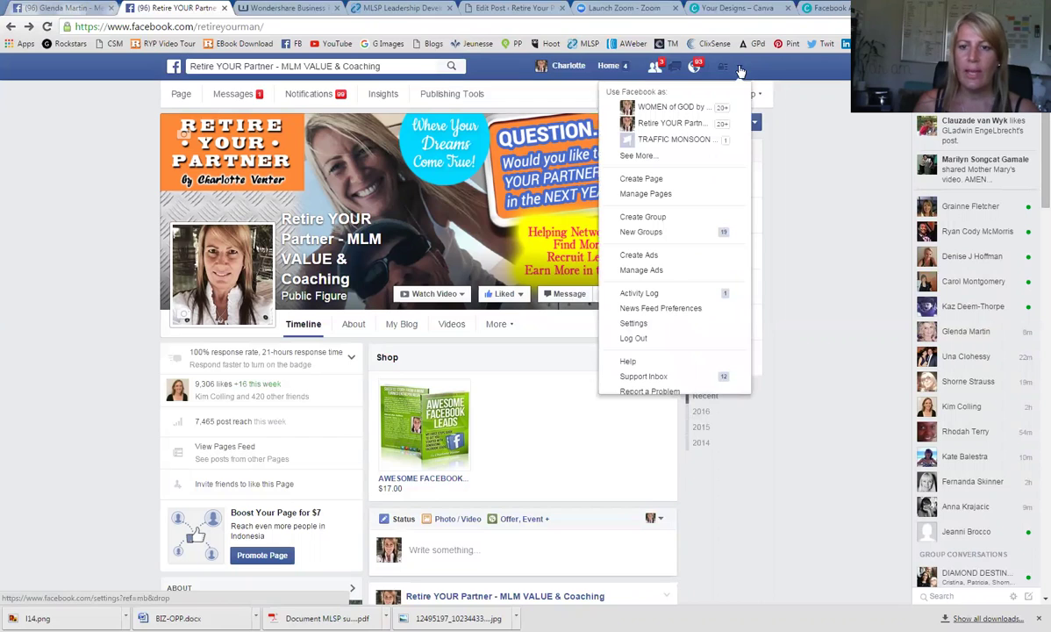
# - Create an ad campaign with the Promote your Page objective for Retire YOUR Partner - MLM VALUE & Coaching and proceed to audience and budget
pyautogui.click(636, 257)
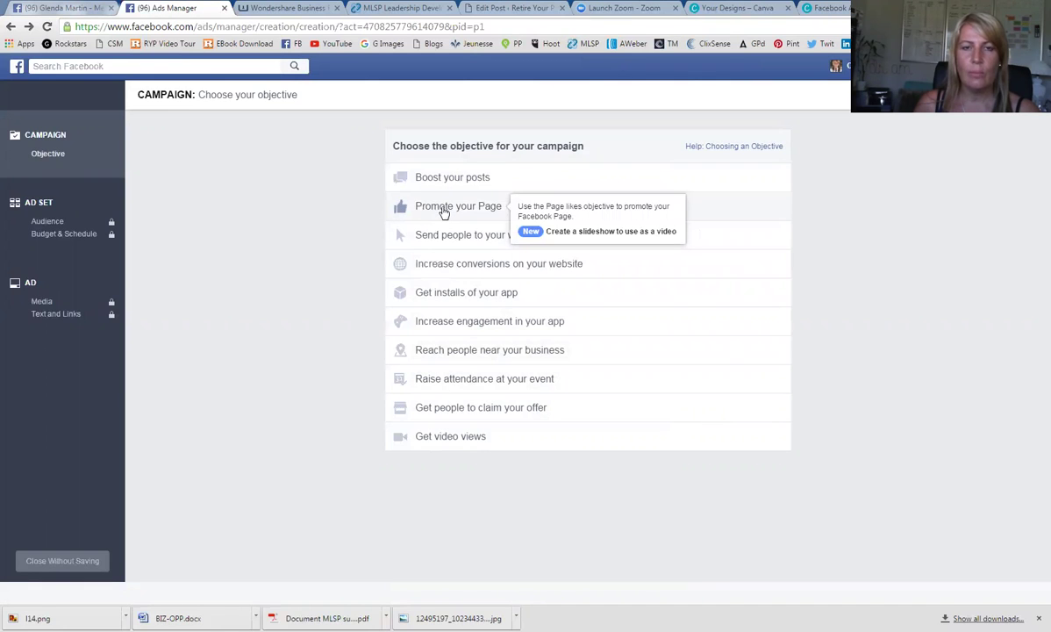
pyautogui.click(445, 212)
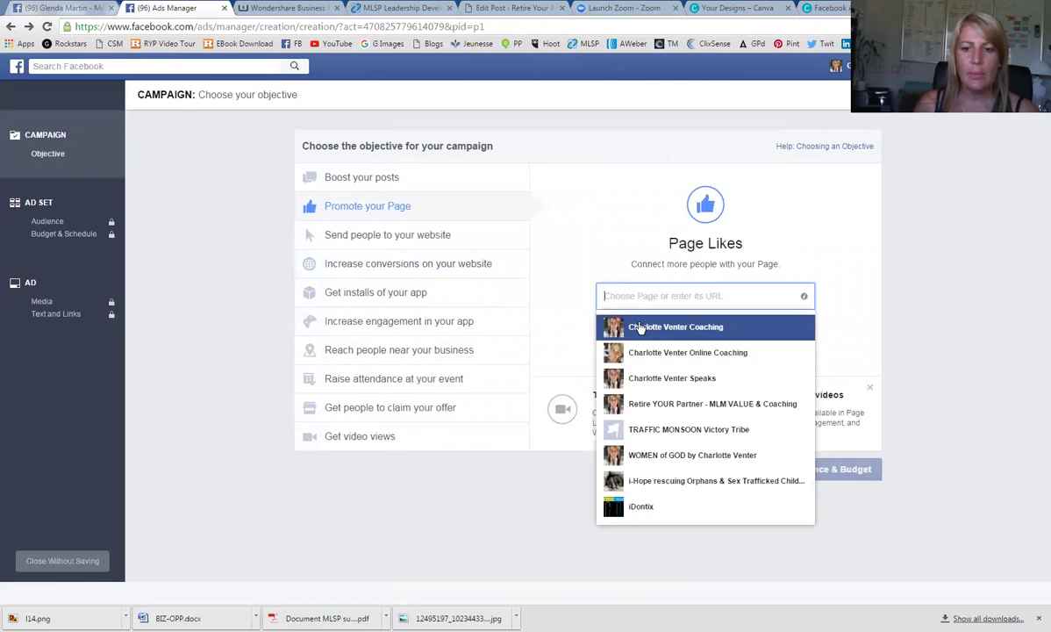
pyautogui.click(643, 403)
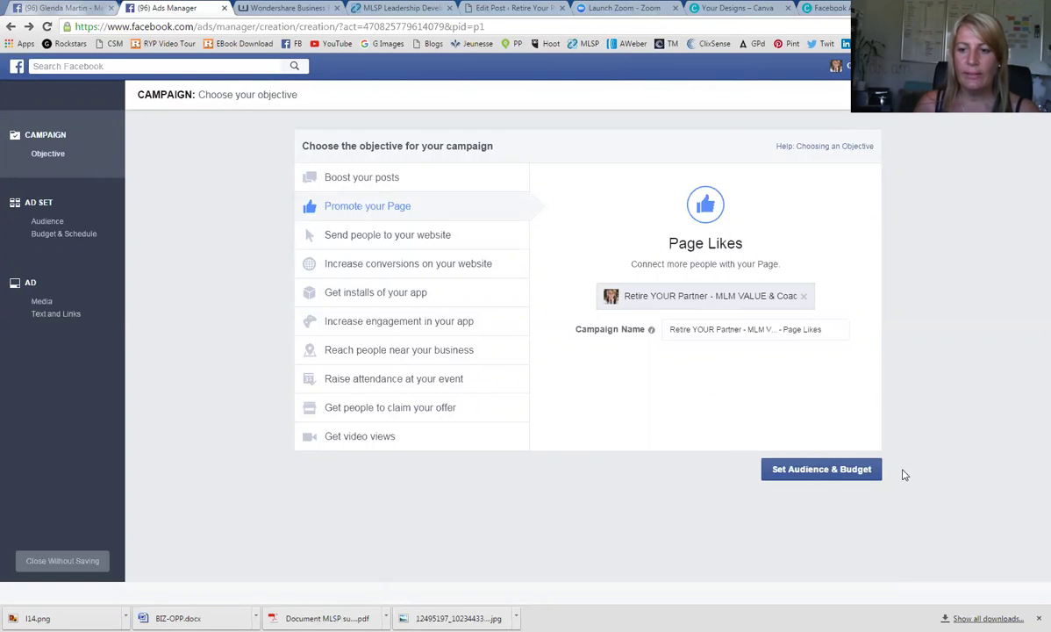
pyautogui.click(808, 470)
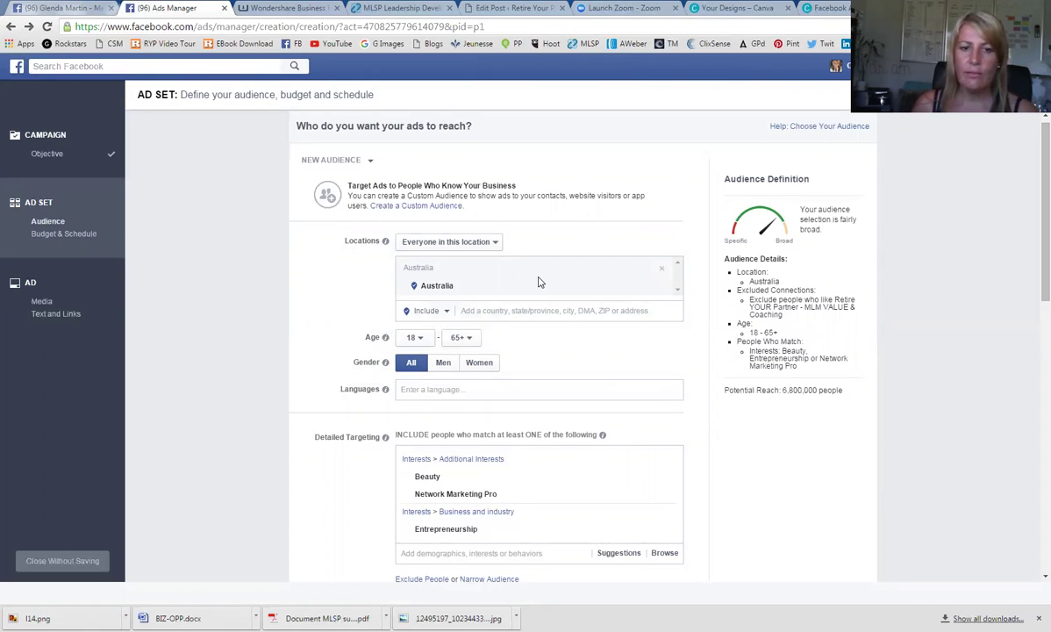
# - Review the ad set's audience, budget and schedule settings and proceed to the ad creative with the existing values
pyautogui.scroll(-6, 539, 281)
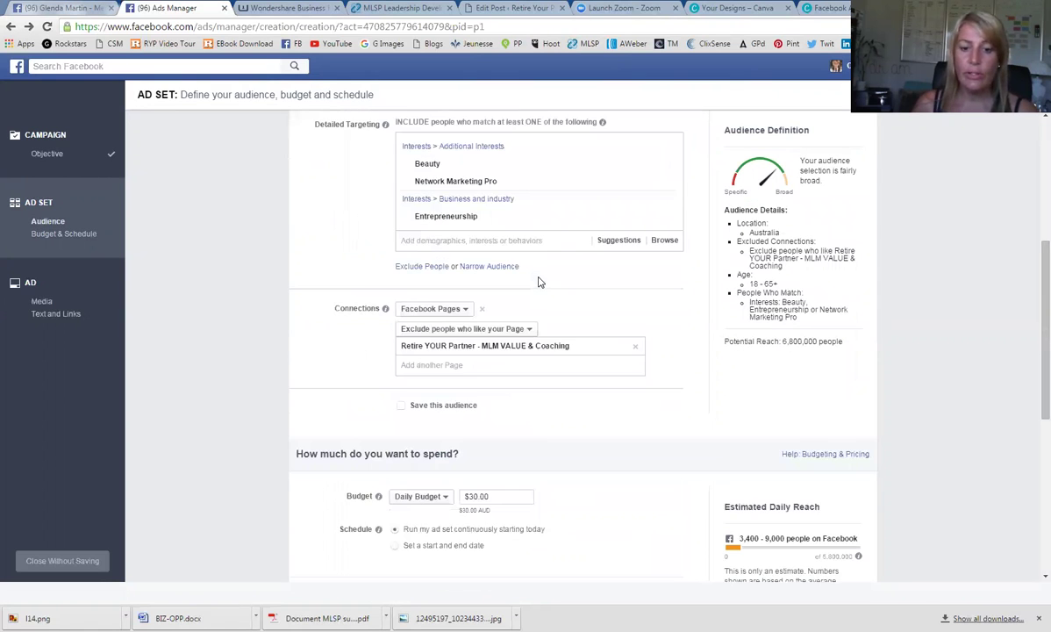
pyautogui.scroll(-4, 539, 282)
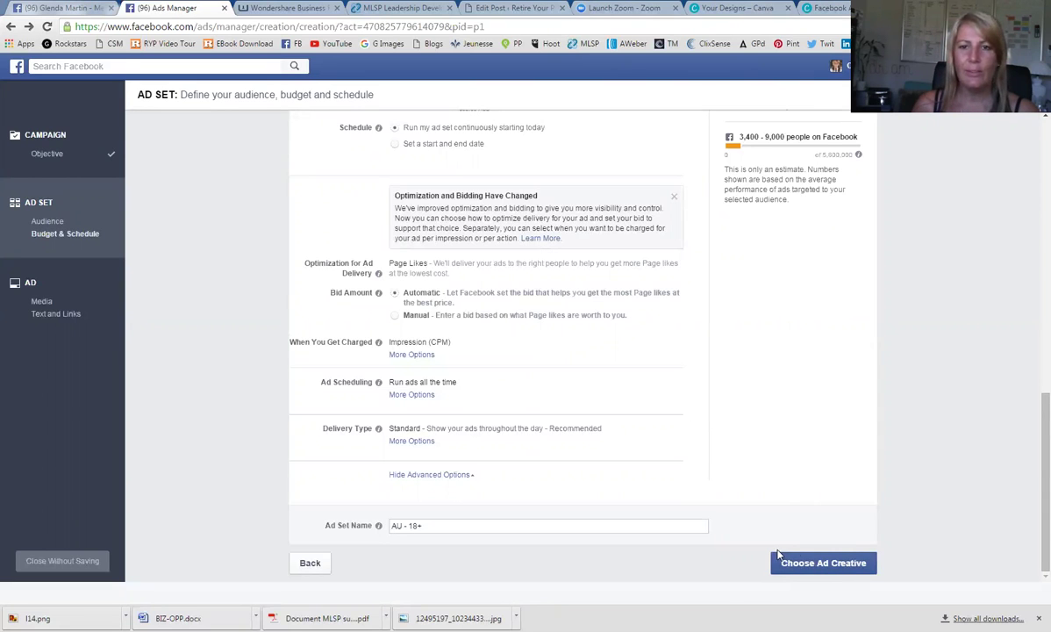
pyautogui.click(816, 566)
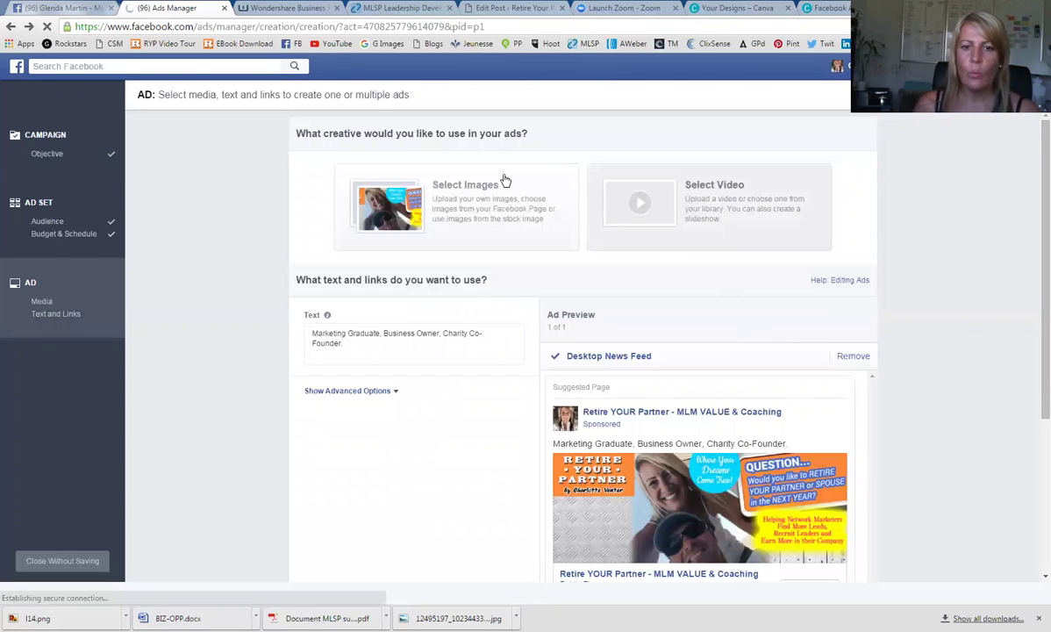
# - Add the l14 image from the RETIRE YOUR HUSBAND pictures folder to the ad images and preview the ad that uses it
pyautogui.moveTo(690, 519)
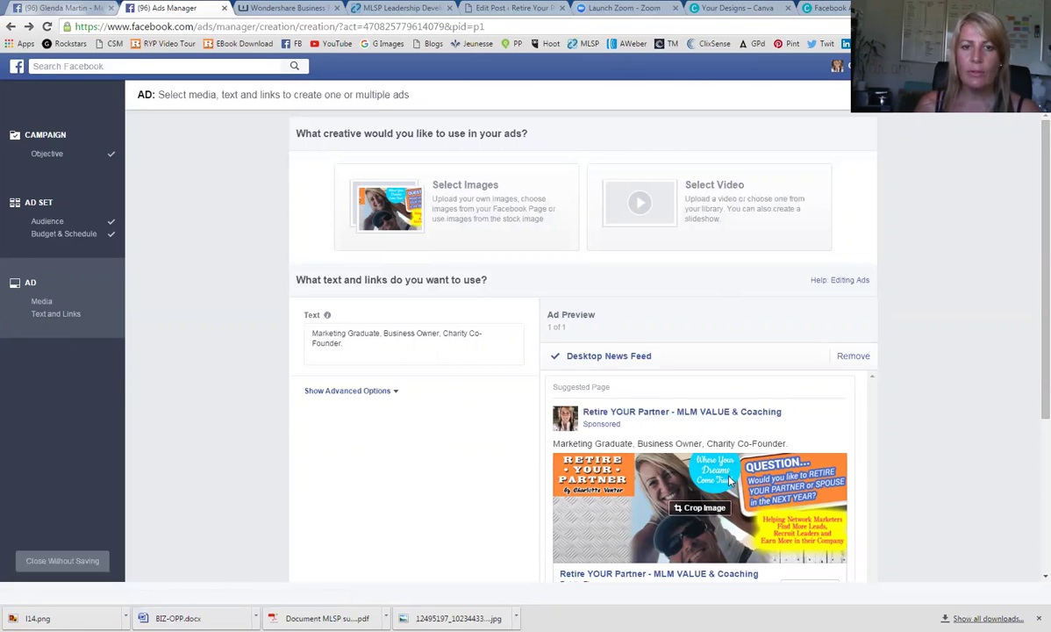
pyautogui.click(465, 191)
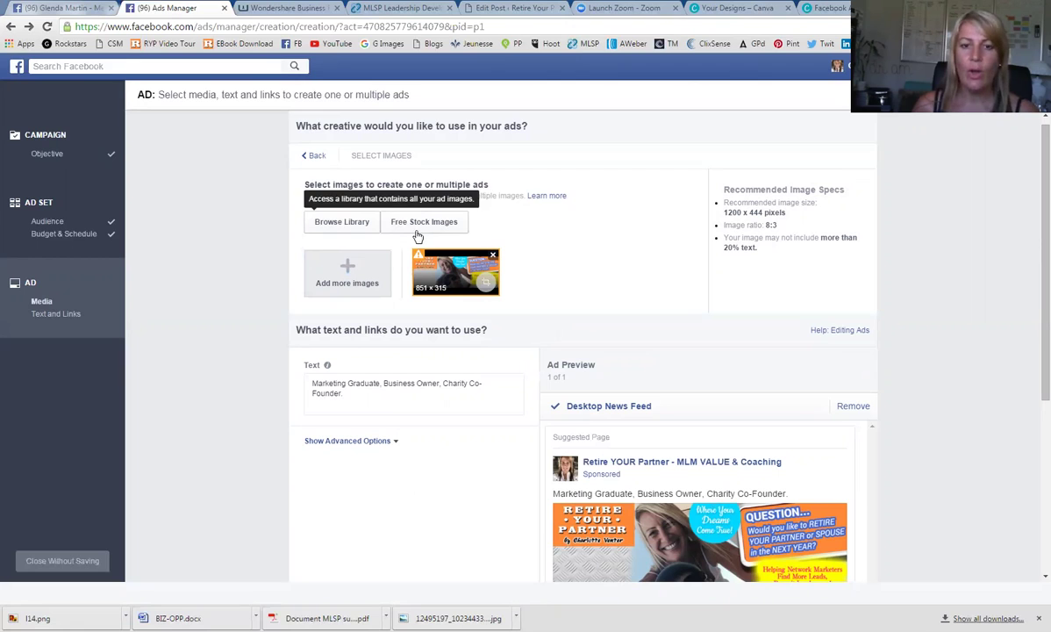
pyautogui.scroll(1, 348, 273)
pyautogui.click(348, 273)
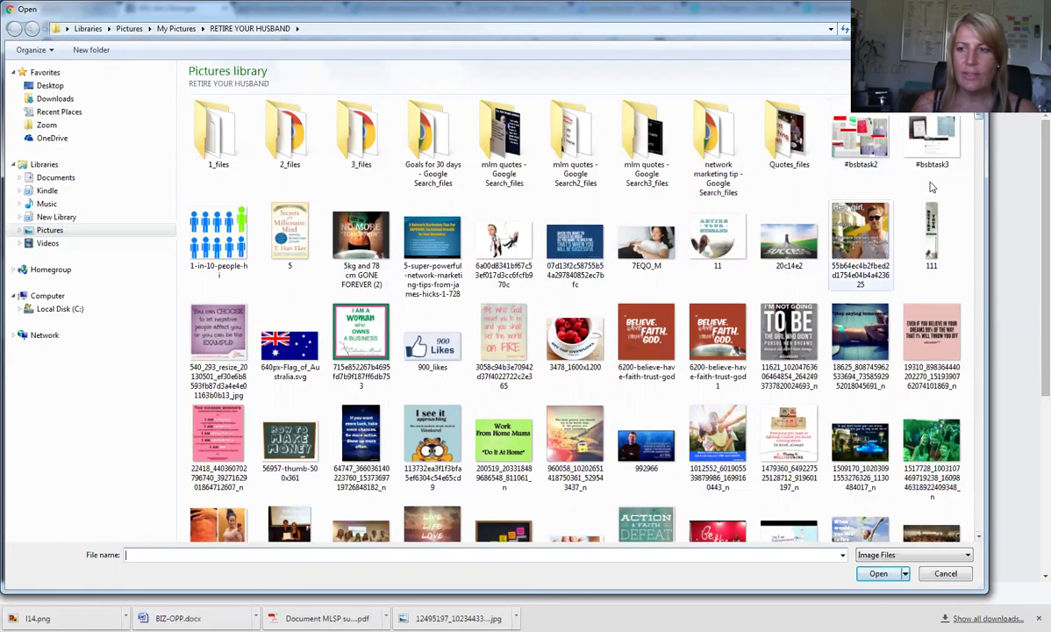
pyautogui.moveTo(983, 136); pyautogui.dragTo(989, 426)
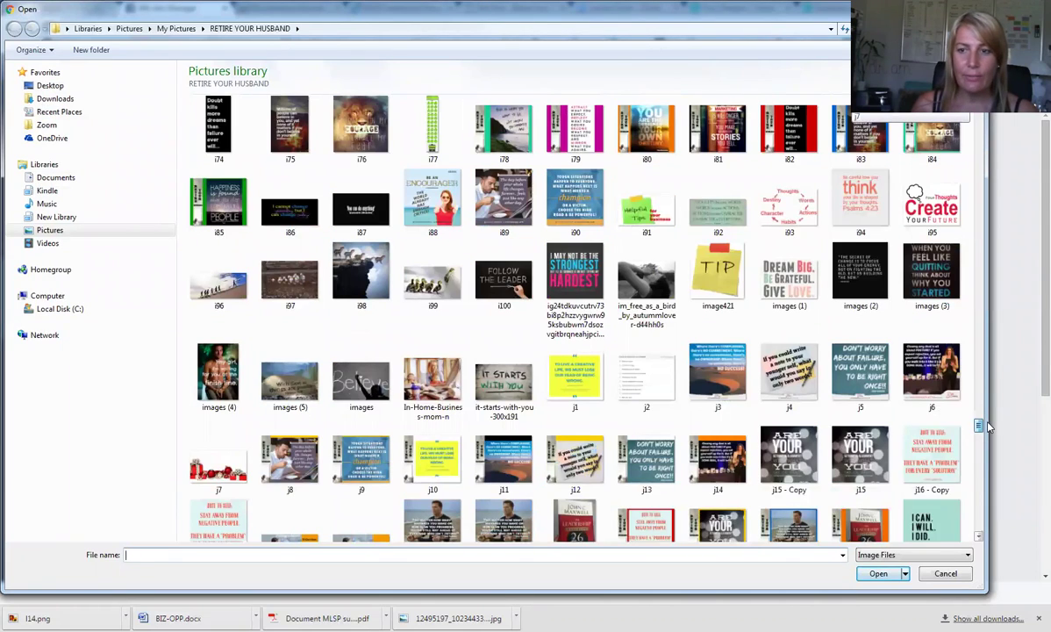
pyautogui.moveTo(989, 426); pyautogui.dragTo(978, 505)
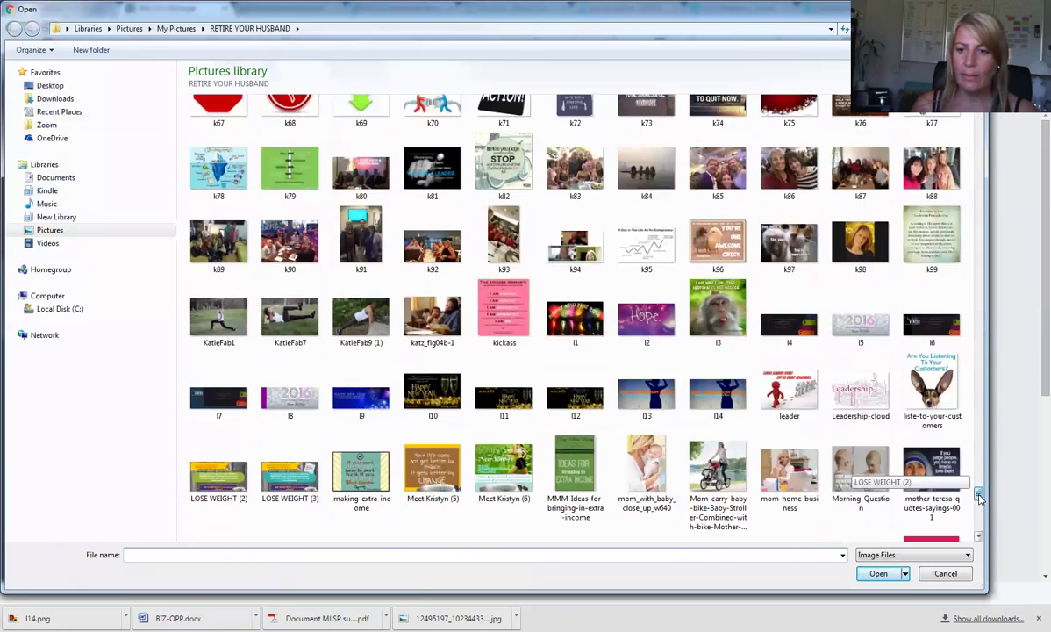
pyautogui.click(717, 397)
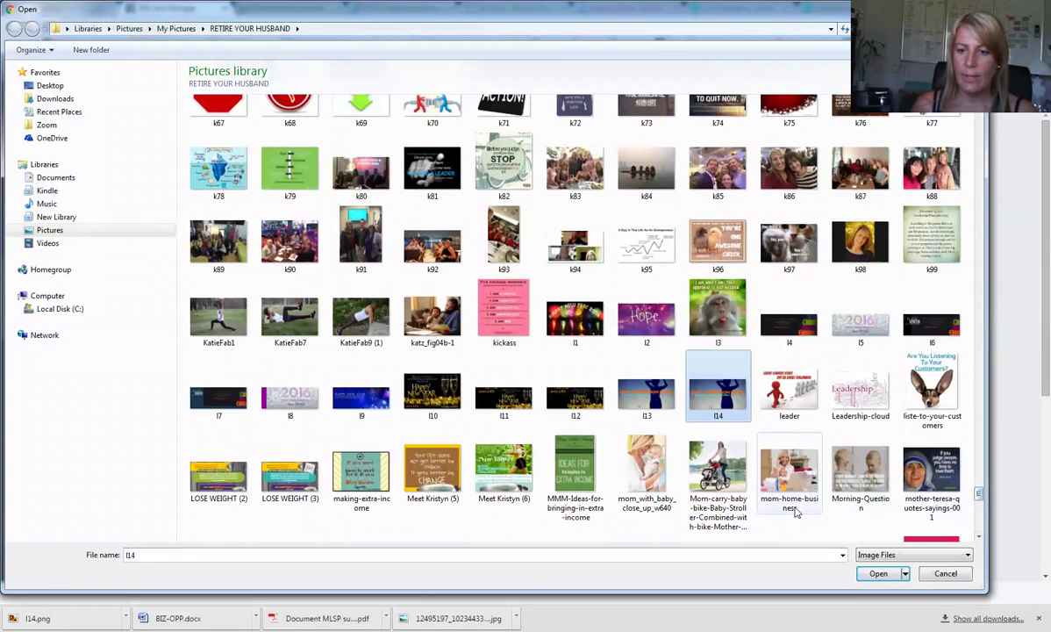
pyautogui.click(876, 572)
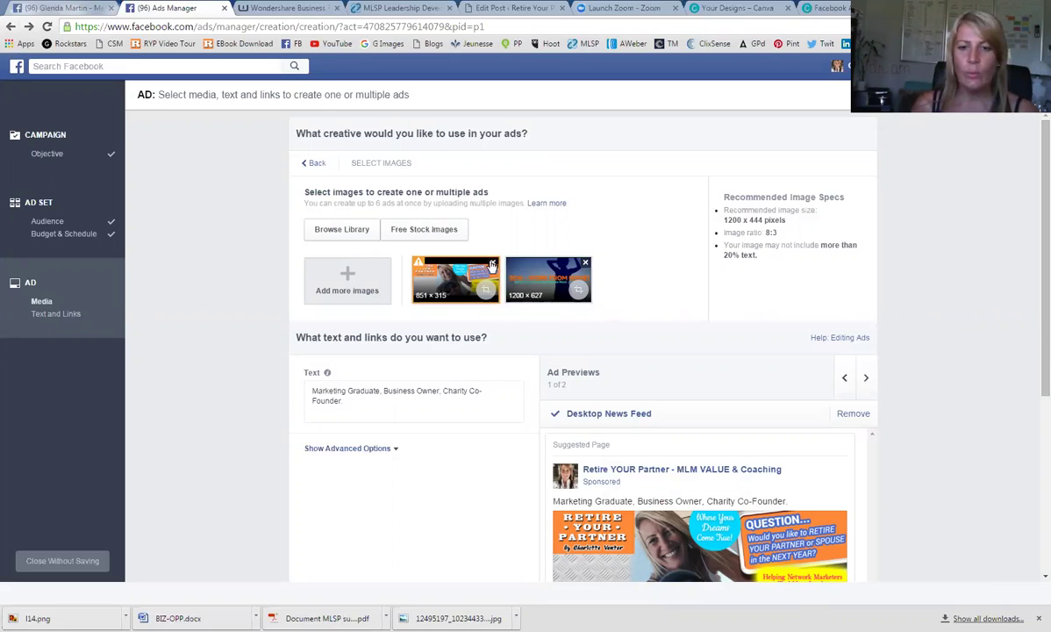
pyautogui.click(543, 279)
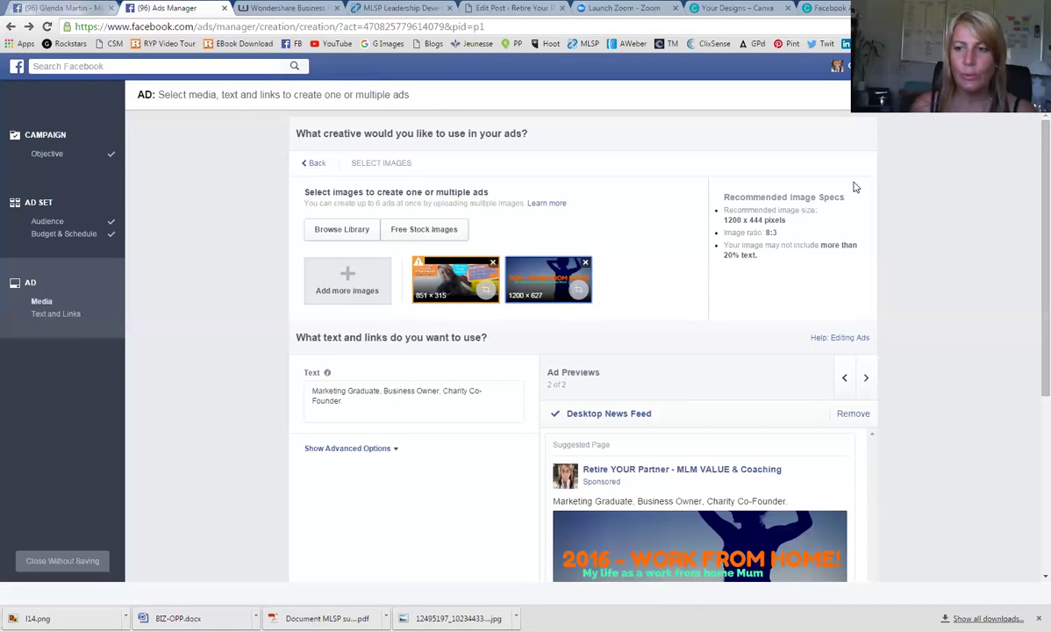
pyautogui.scroll(-2, 700, 352)
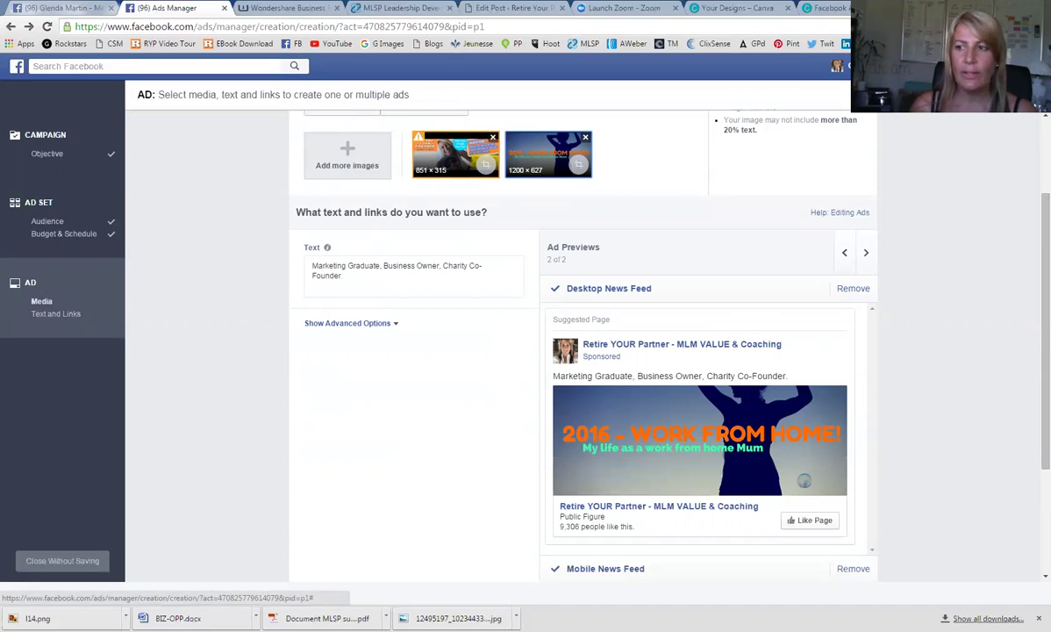
# - Read the ad help article about text warnings in ad images and open its instructions for checking an ad with the grid tool
pyautogui.click(839, 213)
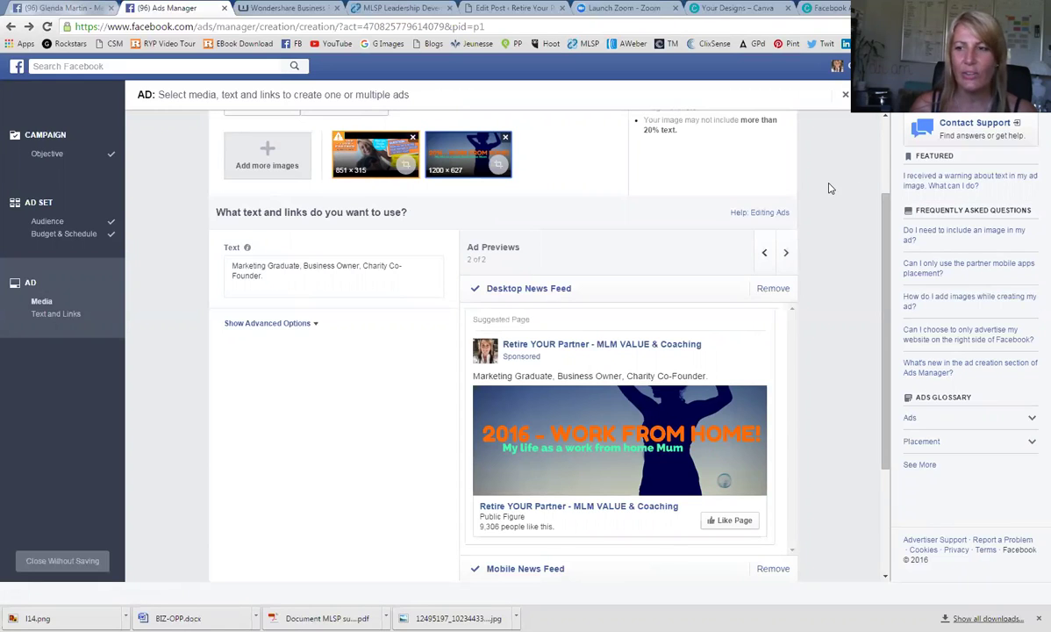
pyautogui.click(932, 180)
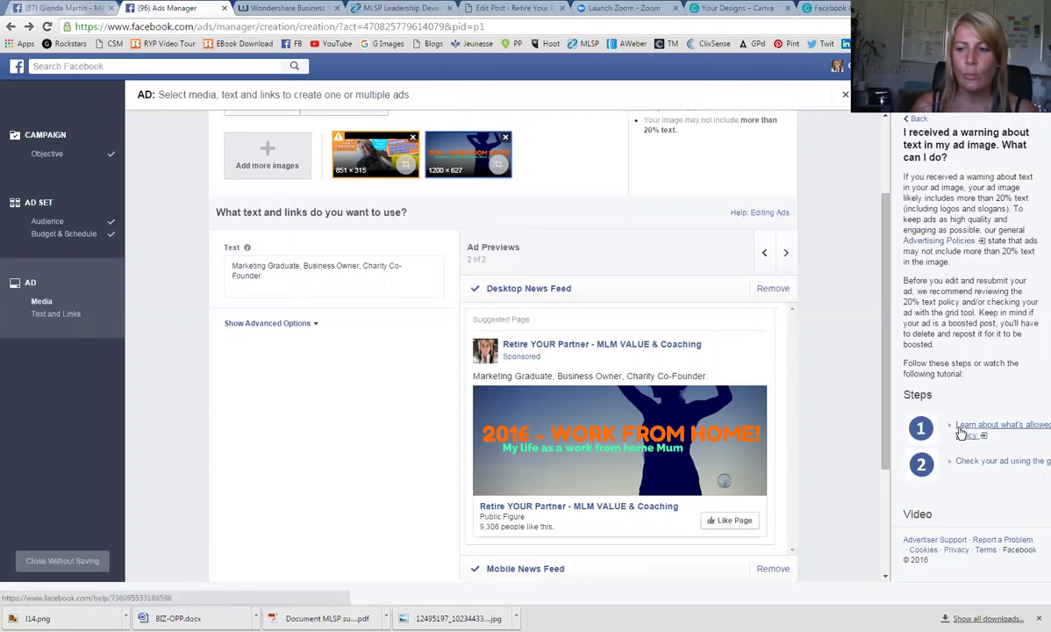
pyautogui.scroll(-2, 956, 413)
pyautogui.scroll(-2, 959, 427)
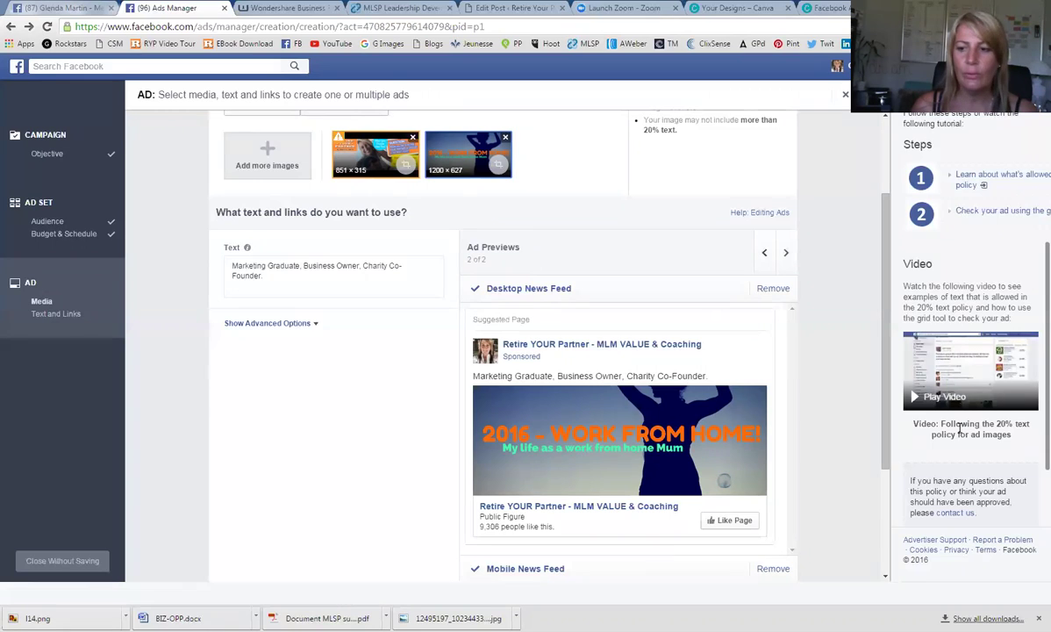
pyautogui.scroll(-2, 960, 430)
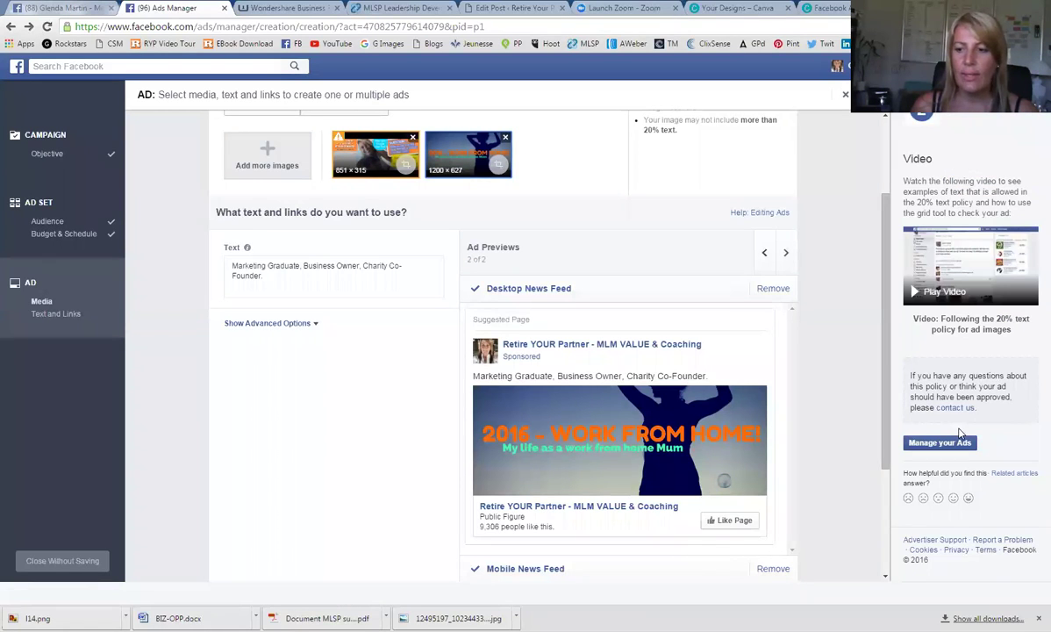
pyautogui.scroll(6, 959, 429)
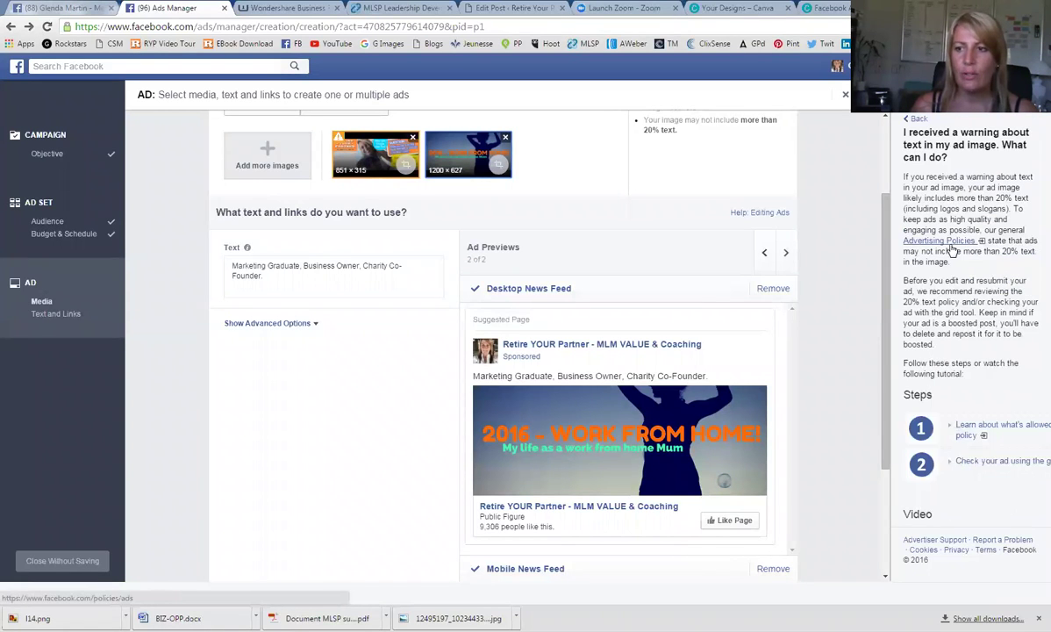
pyautogui.click(962, 462)
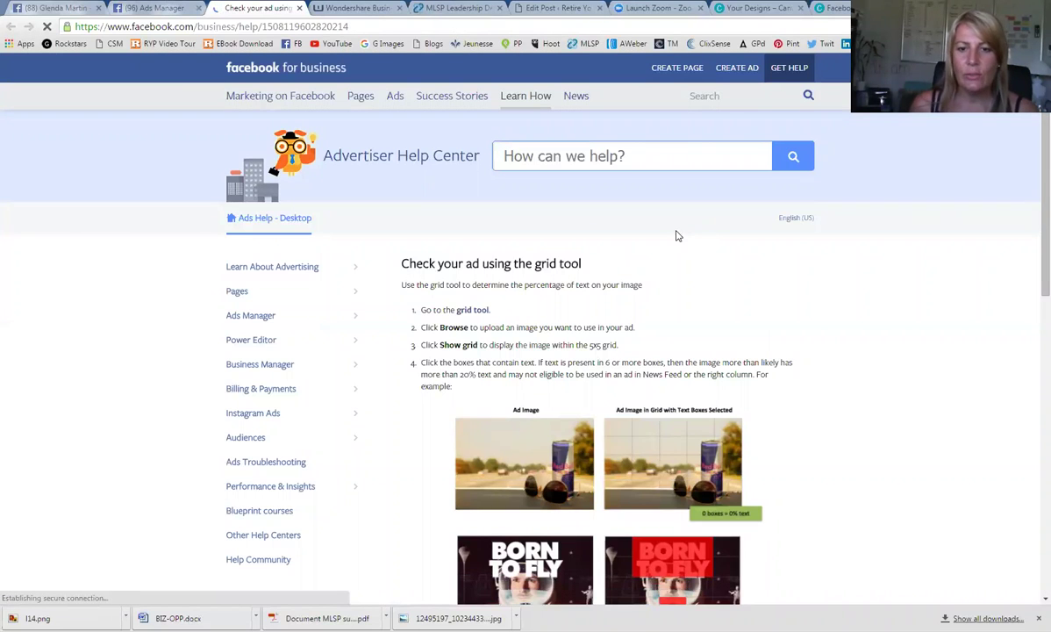
# - Open the Grid Tool and upload l14.png from the RETIRE YOUR HUSBAND folder for a text coverage check
pyautogui.click(472, 311)
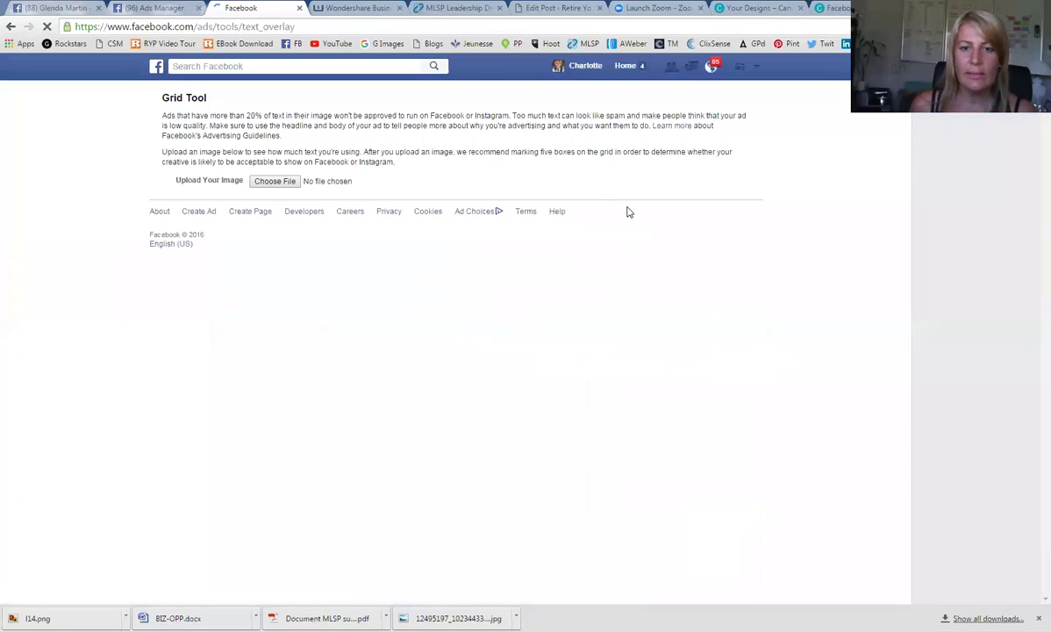
pyautogui.click(270, 182)
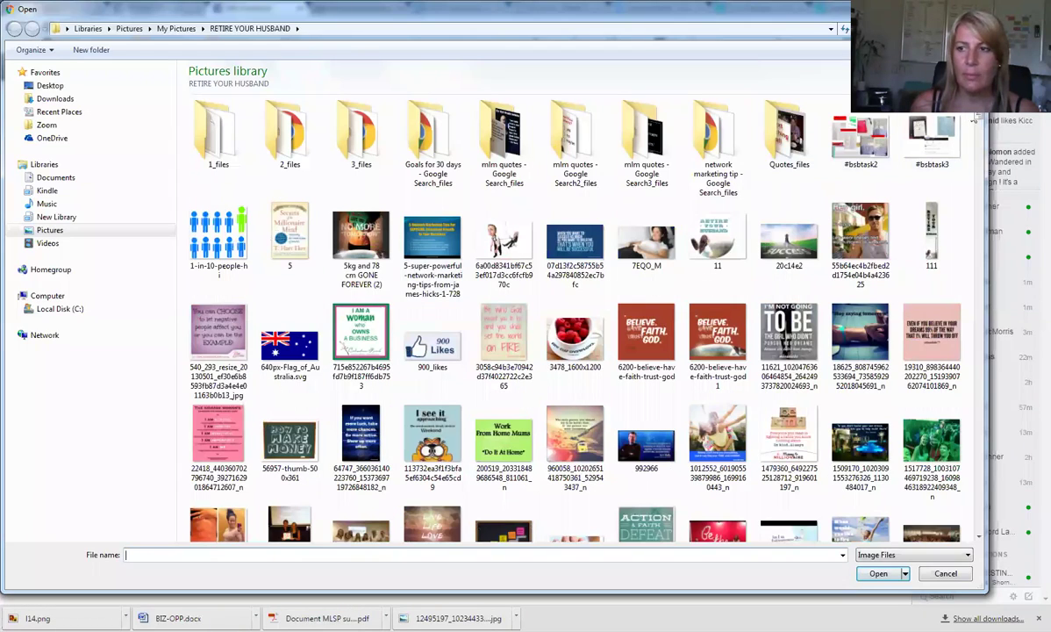
pyautogui.moveTo(978, 122); pyautogui.dragTo(973, 497)
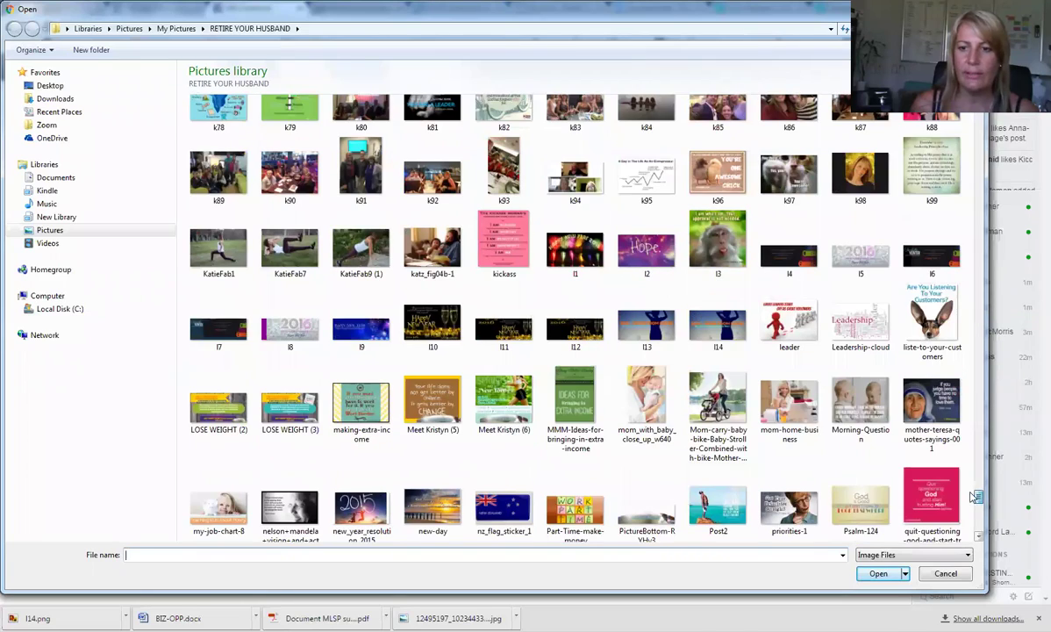
pyautogui.click(718, 323)
pyautogui.click(877, 573)
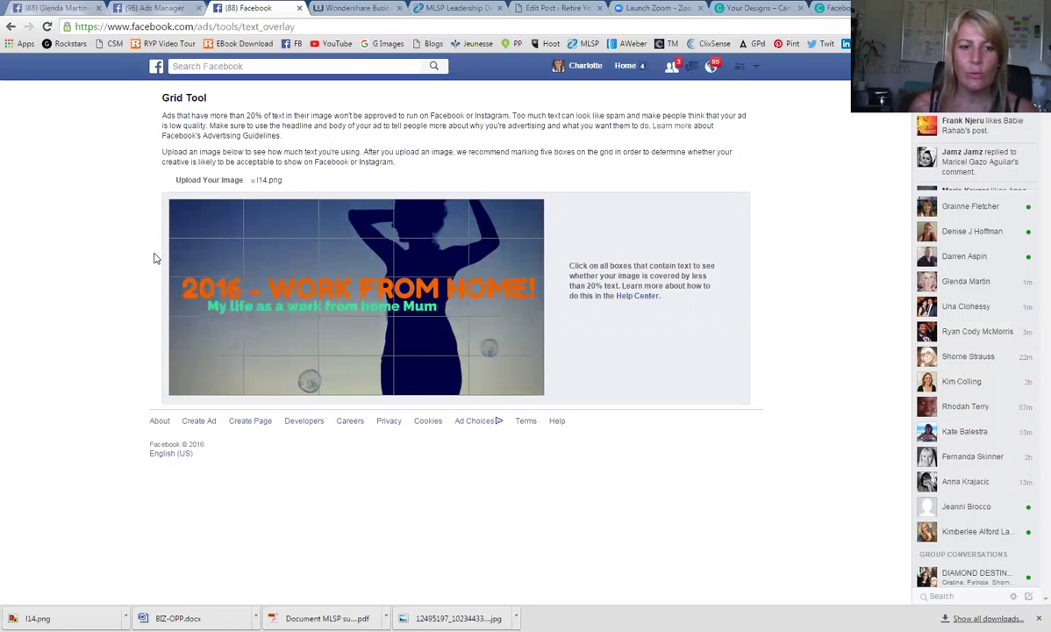
# - Mark the five middle-row grid boxes that contain text to check the image's text coverage, and close the Grid Tool
pyautogui.click(199, 289)
pyautogui.click(276, 294)
pyautogui.click(355, 297)
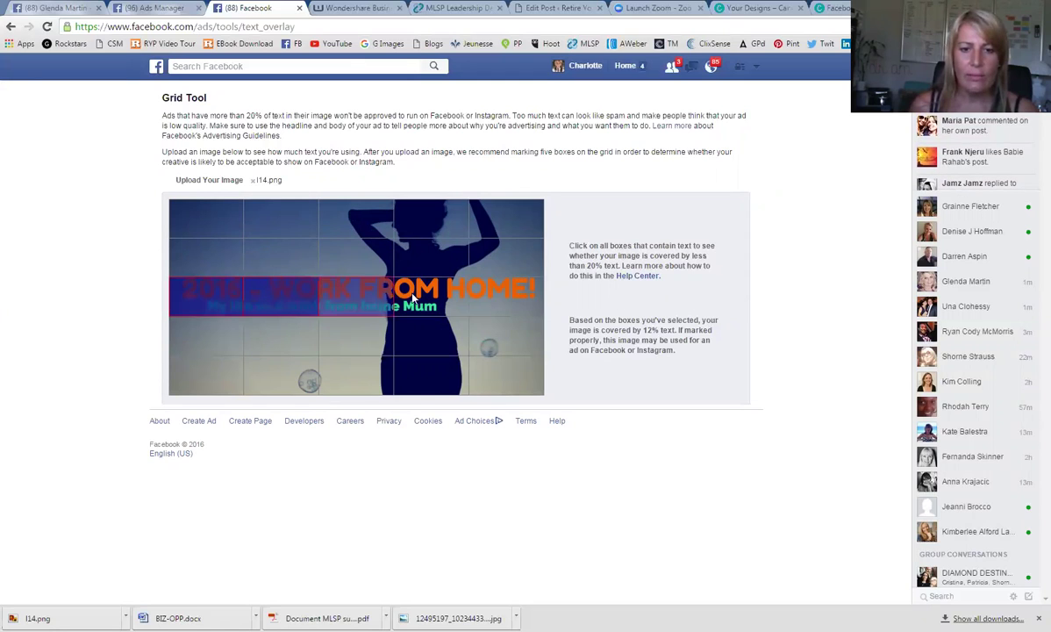
pyautogui.click(412, 298)
pyautogui.click(491, 291)
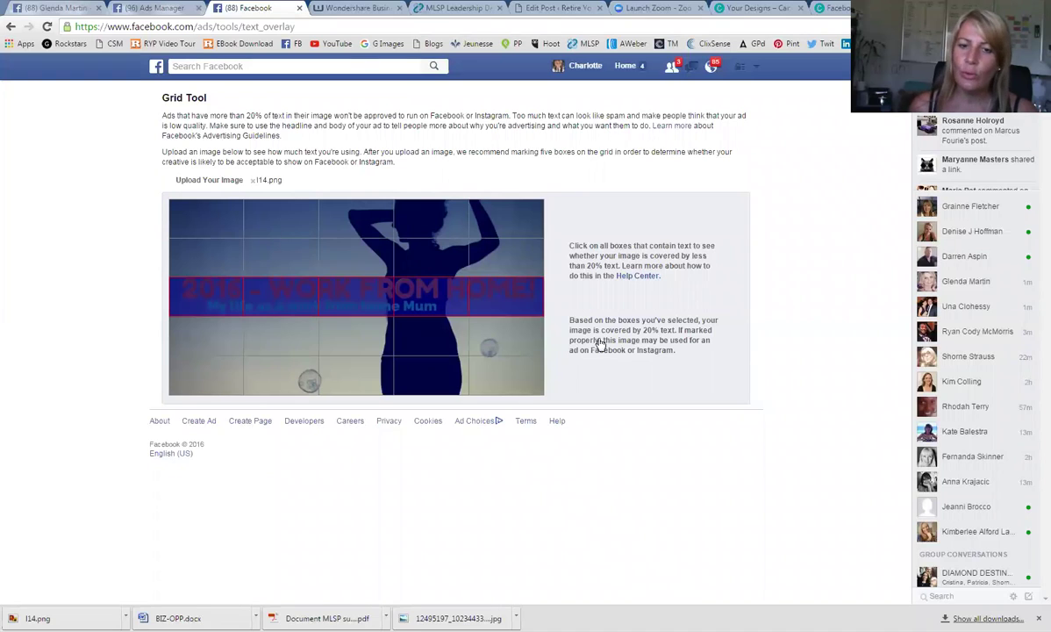
pyautogui.click(482, 301)
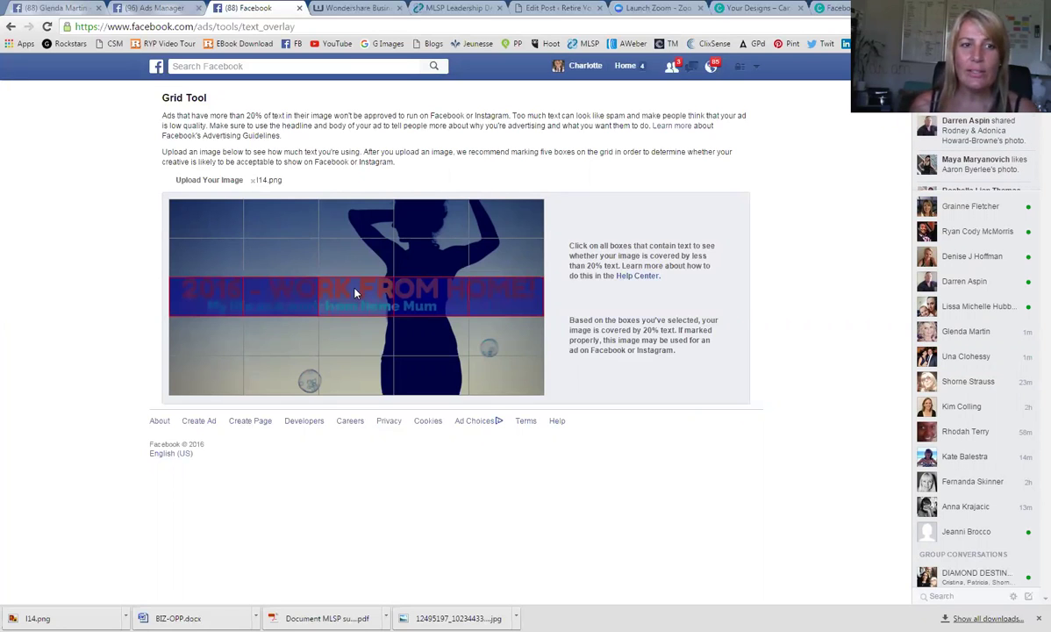
pyautogui.click(299, 7)
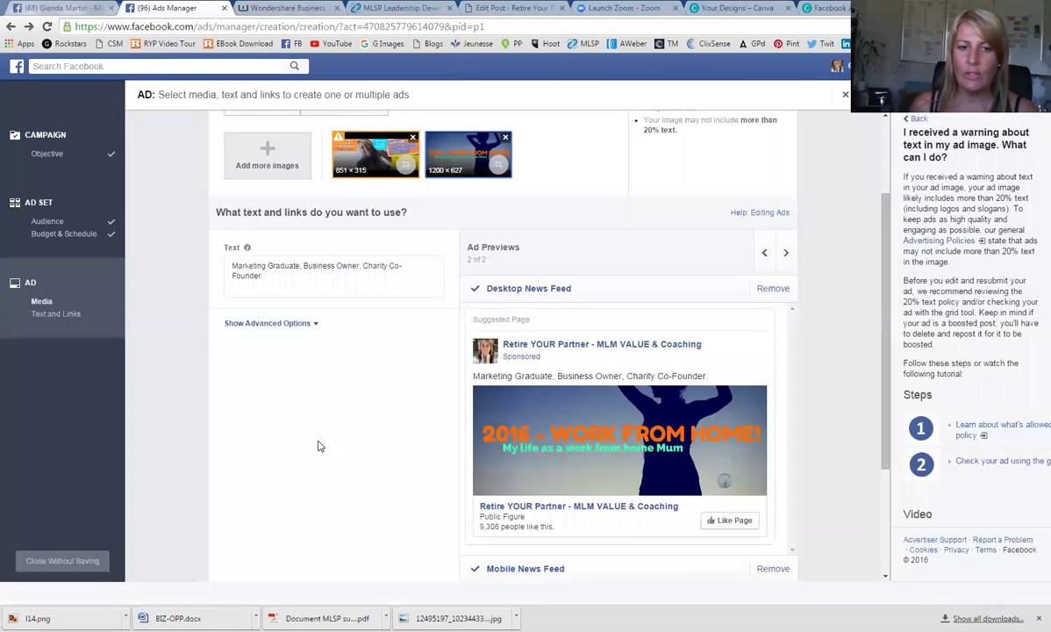
# - Return through the campaign objective to the audience settings and keep location targeting on Everyone in this location
pyautogui.scroll(3, 318, 446)
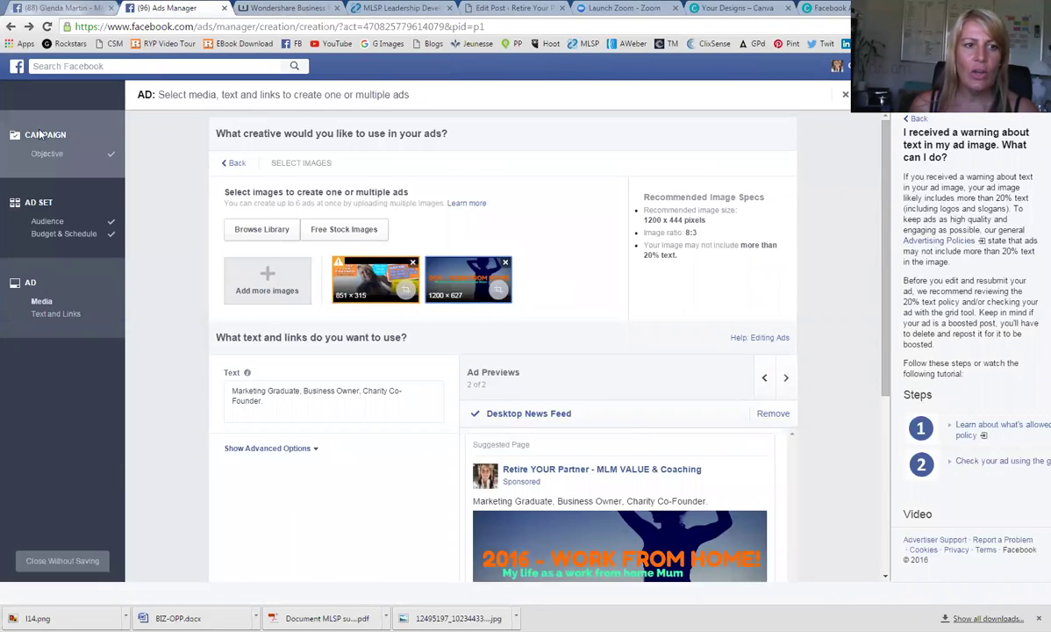
pyautogui.click(40, 139)
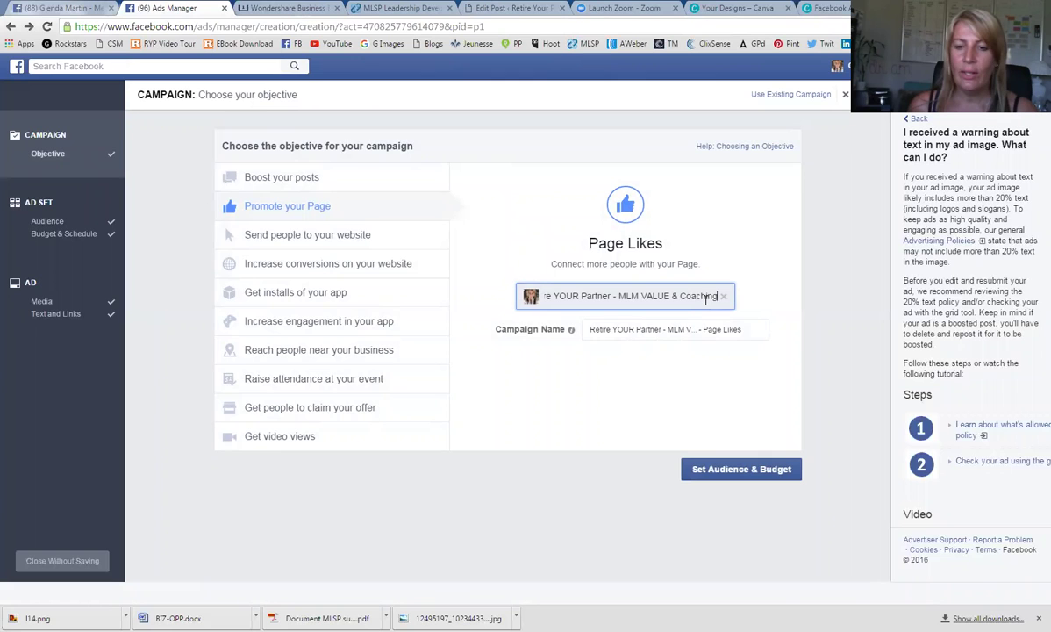
pyautogui.click(711, 472)
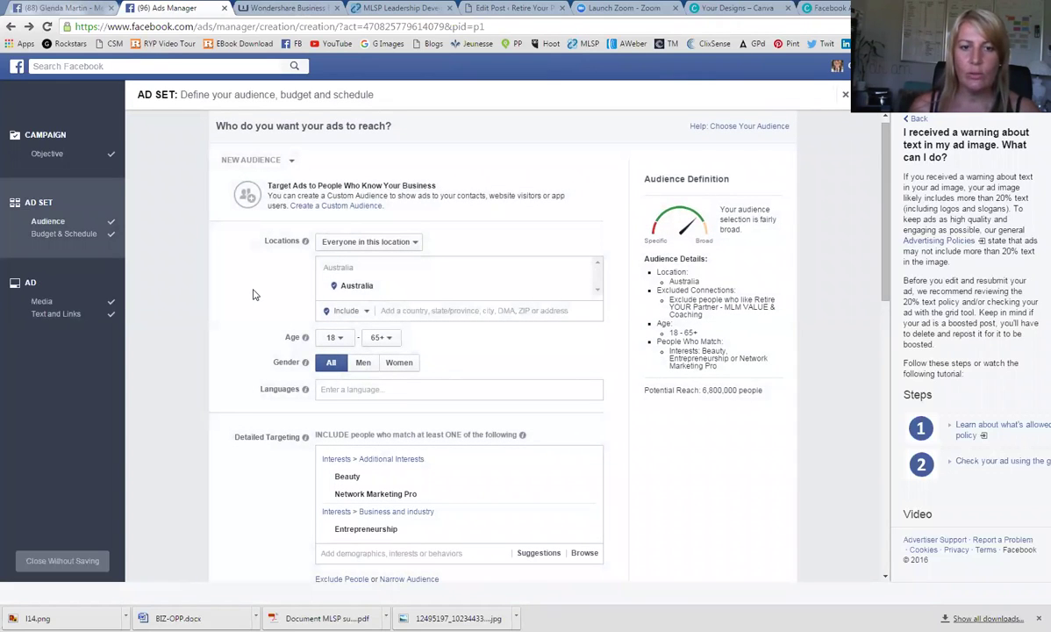
pyautogui.click(416, 244)
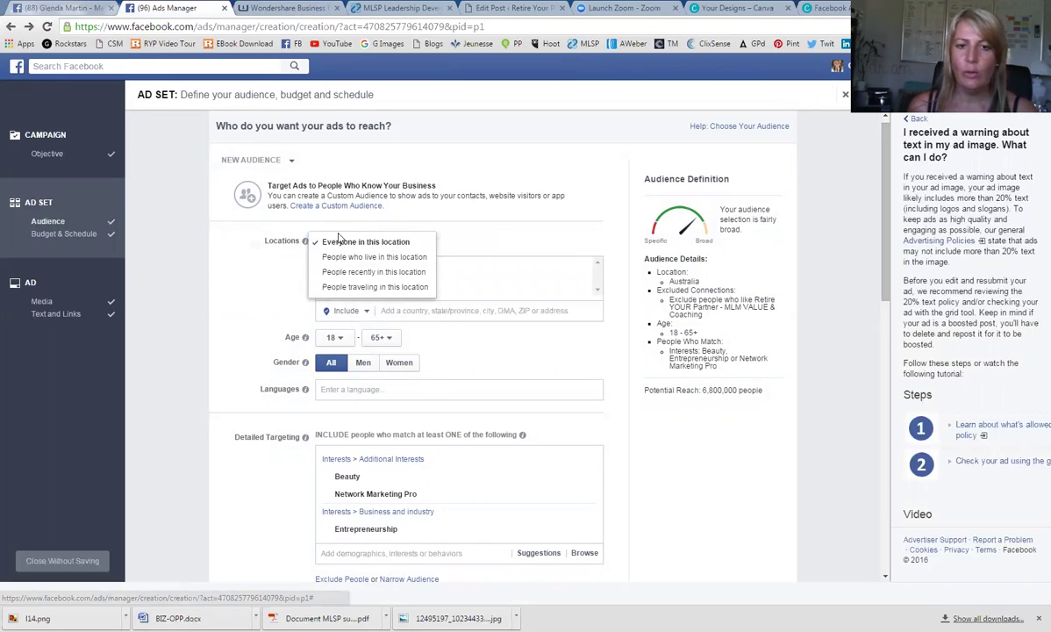
pyautogui.click(386, 242)
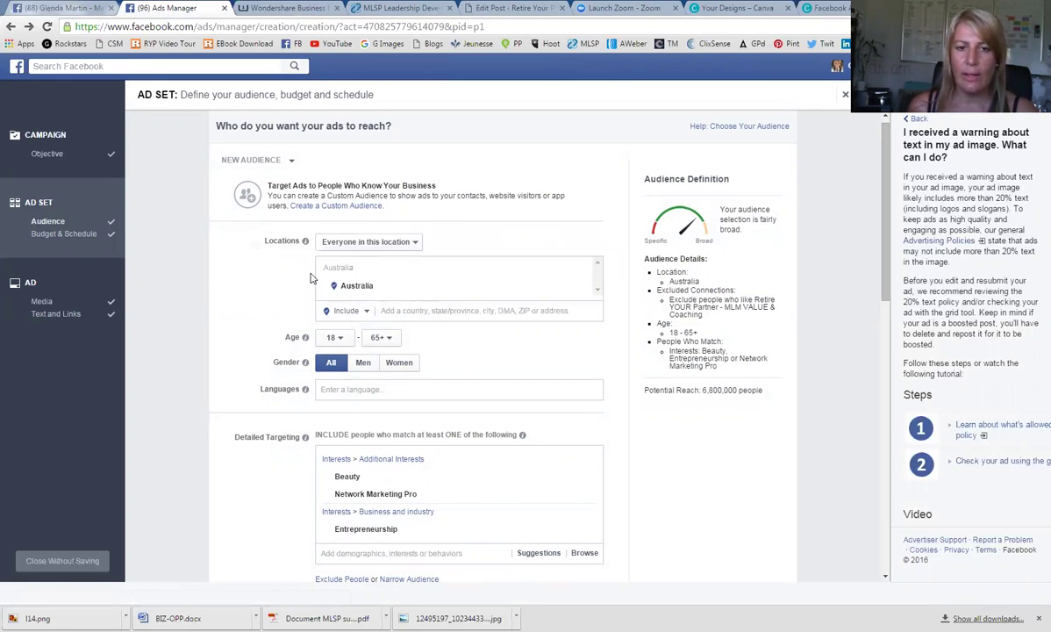
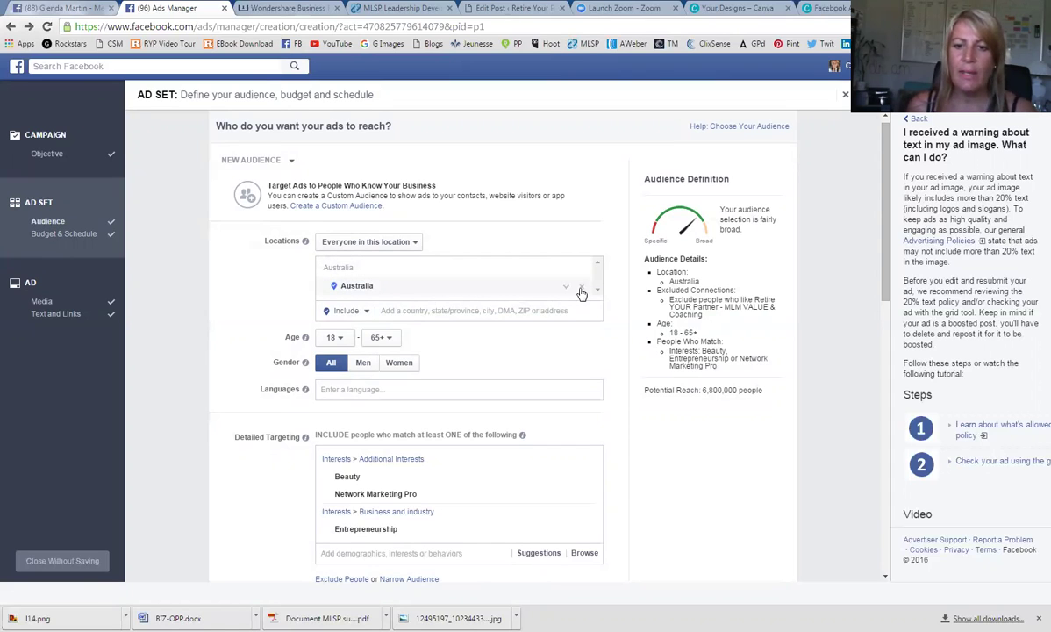
# - Add South Africa as a country to the audience's included locations
pyautogui.click(425, 291)
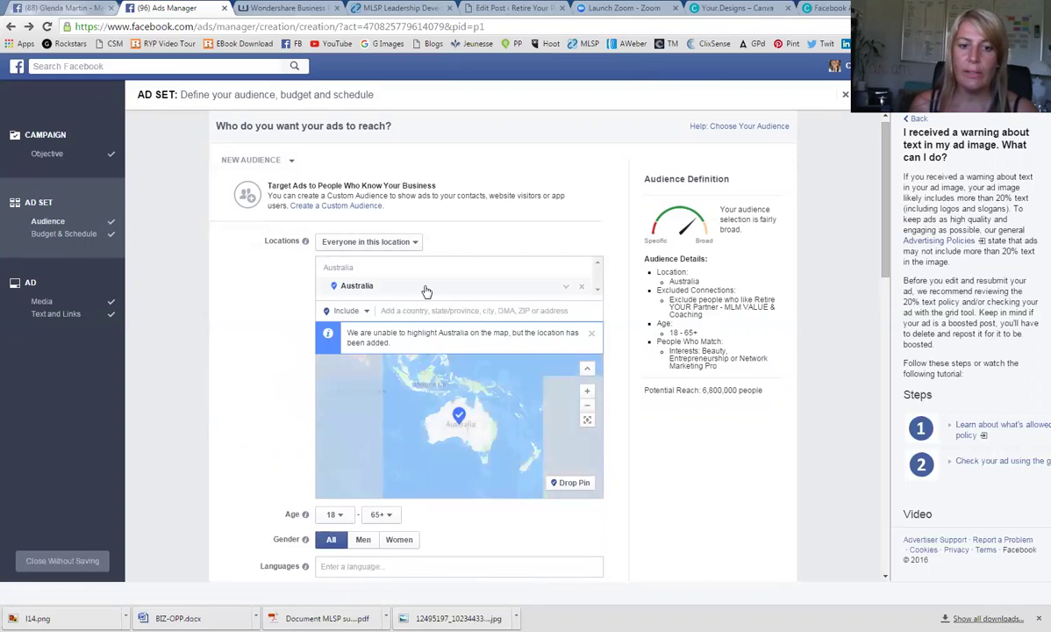
pyautogui.click(410, 310)
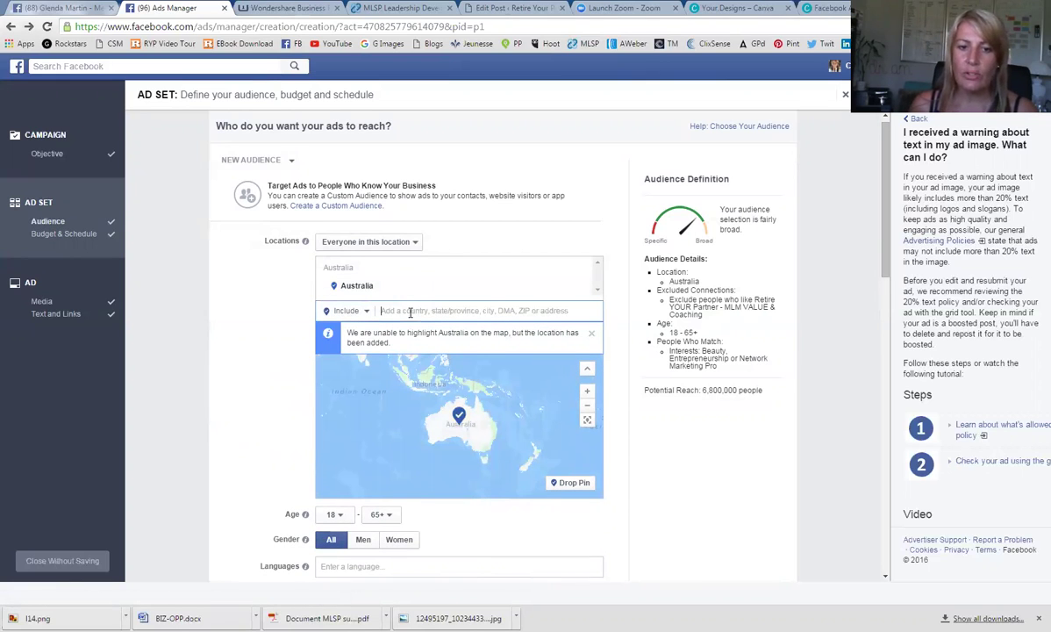
pyautogui.write('south afr')
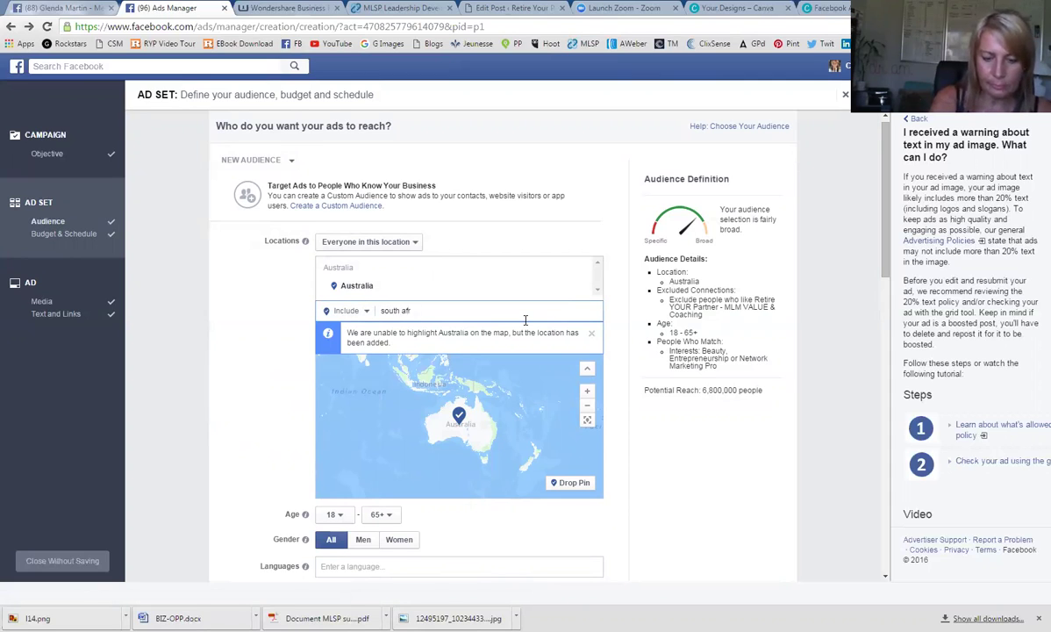
pyautogui.write('ica')
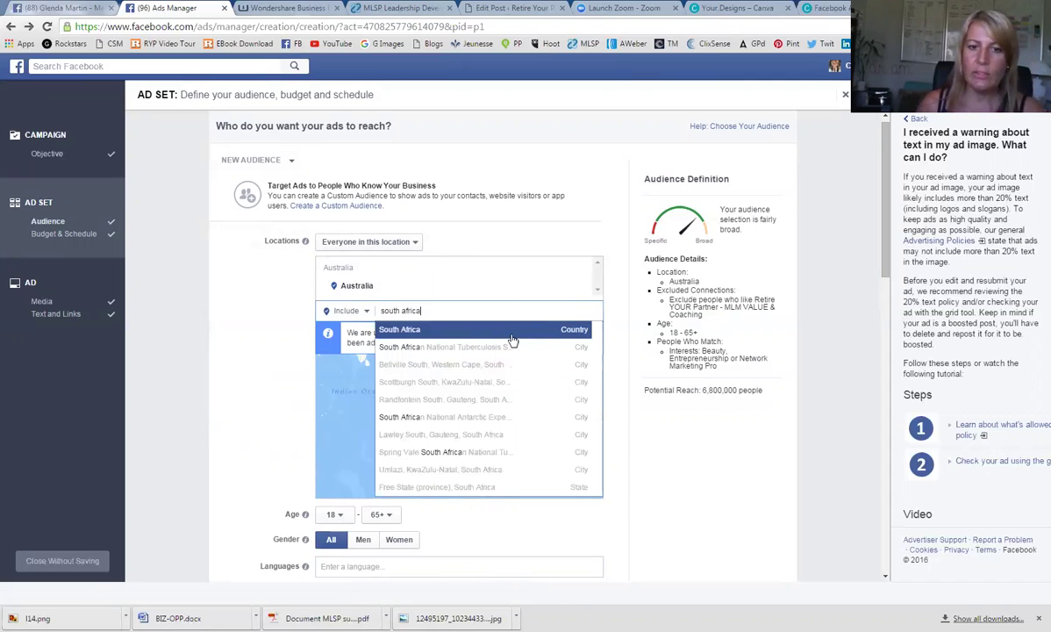
pyautogui.click(473, 334)
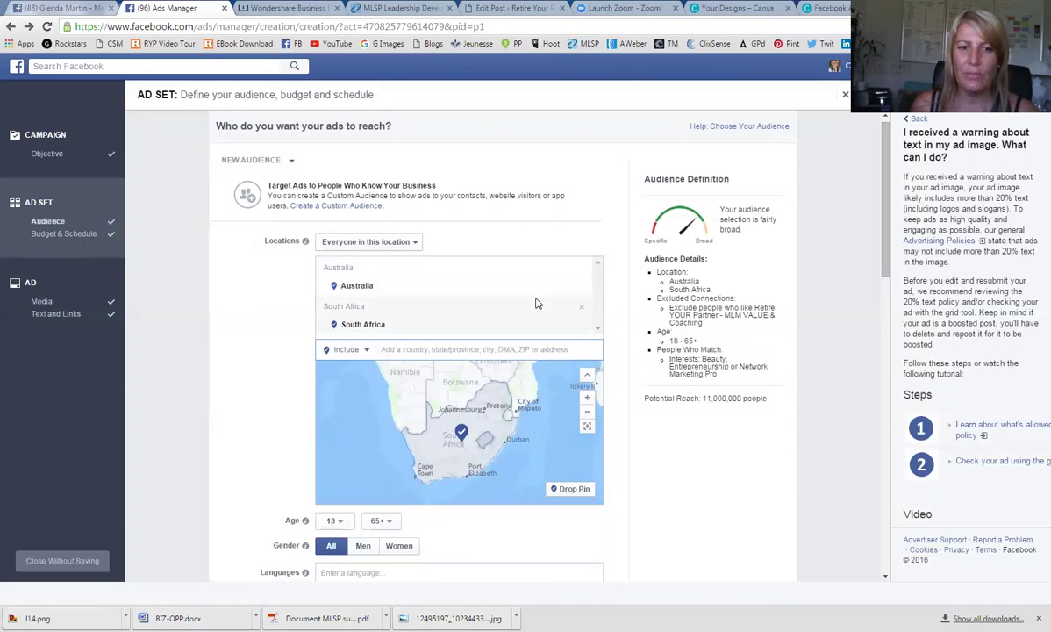
# - Remove the Beauty and Network Marketing Pro interests from the detailed targeting
pyautogui.scroll(-1, 500, 289)
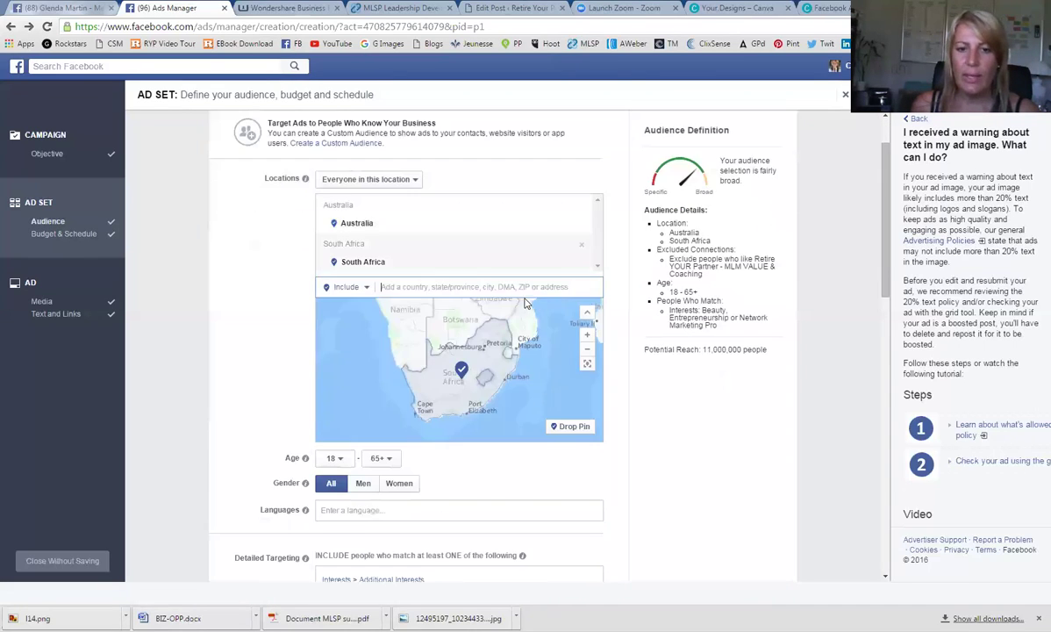
pyautogui.scroll(-2, 379, 418)
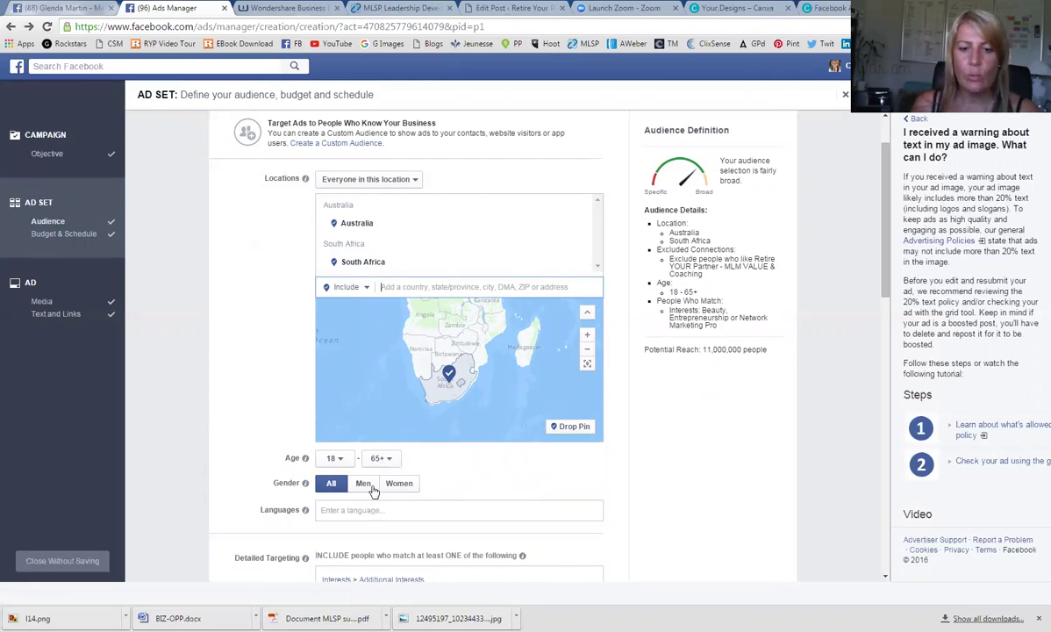
pyautogui.scroll(-1, 465, 484)
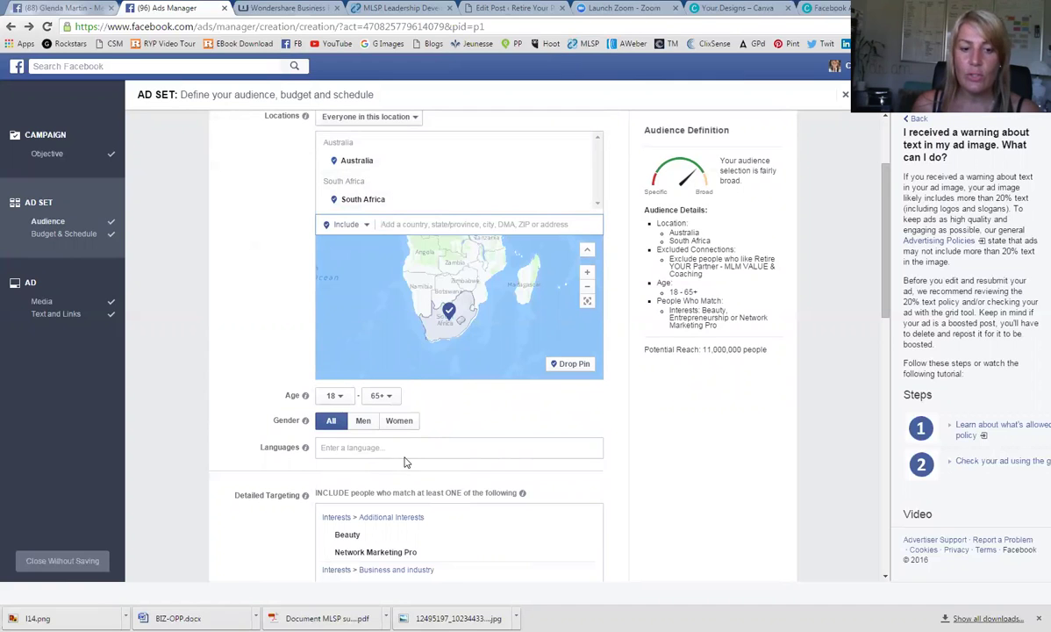
pyautogui.scroll(-2, 406, 462)
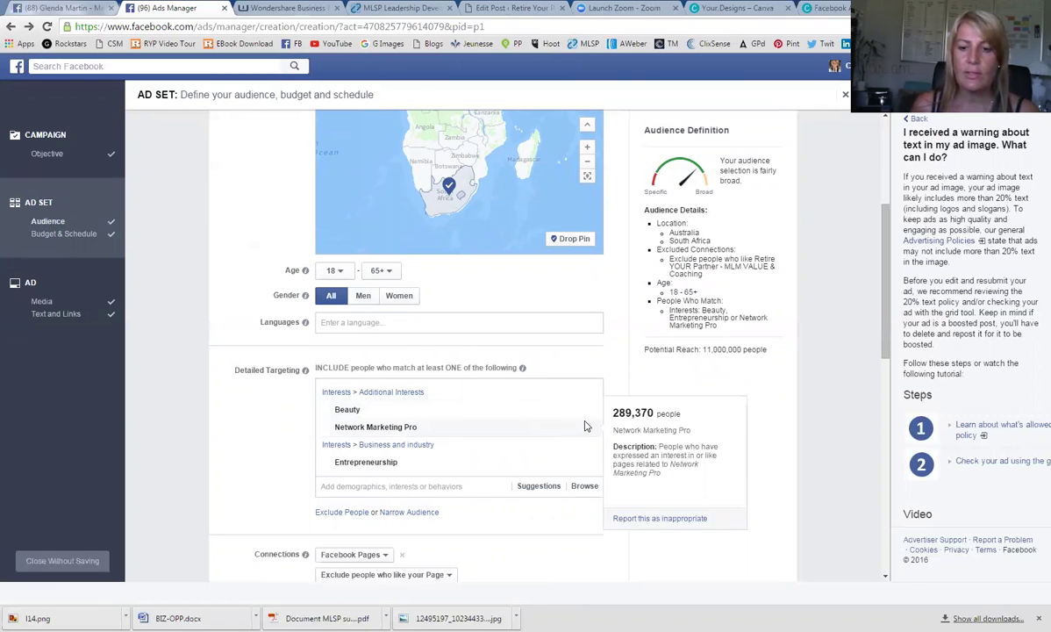
pyautogui.click(588, 412)
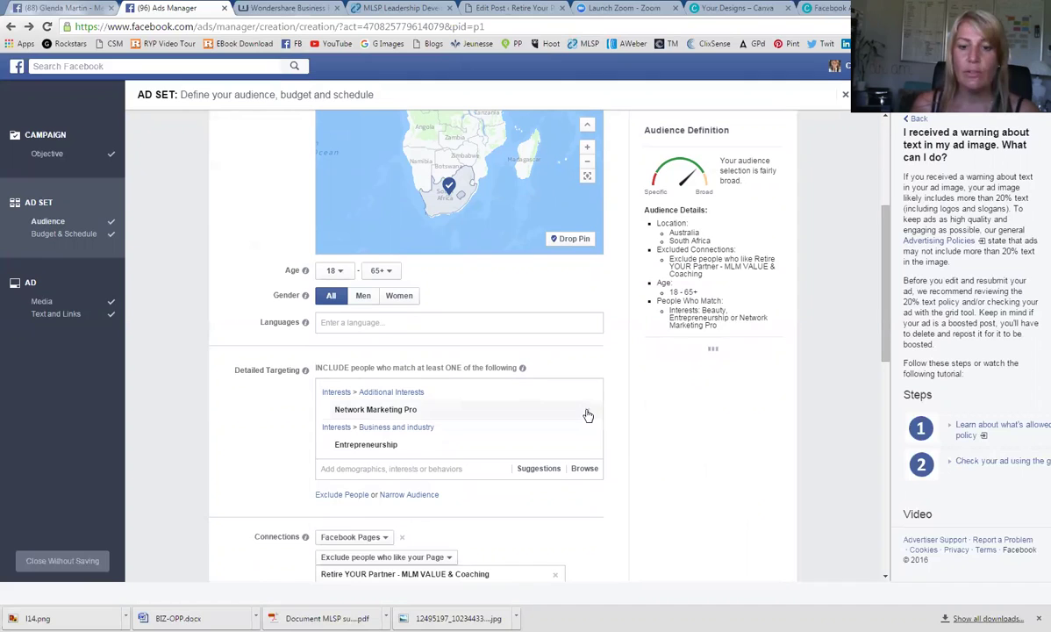
pyautogui.click(588, 415)
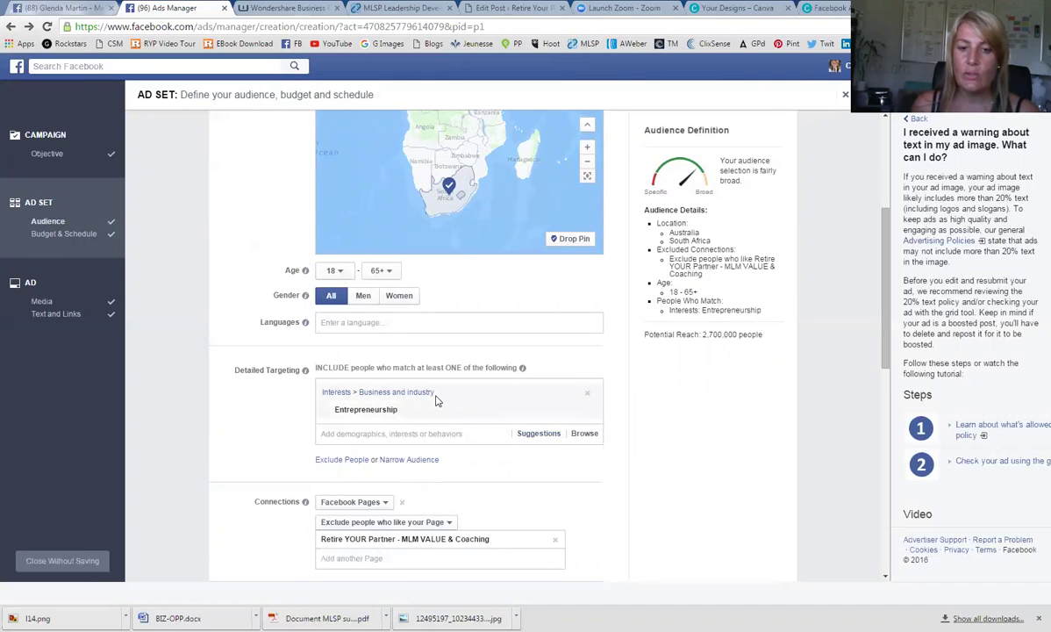
# - Add the Work From Home interest to the detailed targeting
pyautogui.click(404, 433)
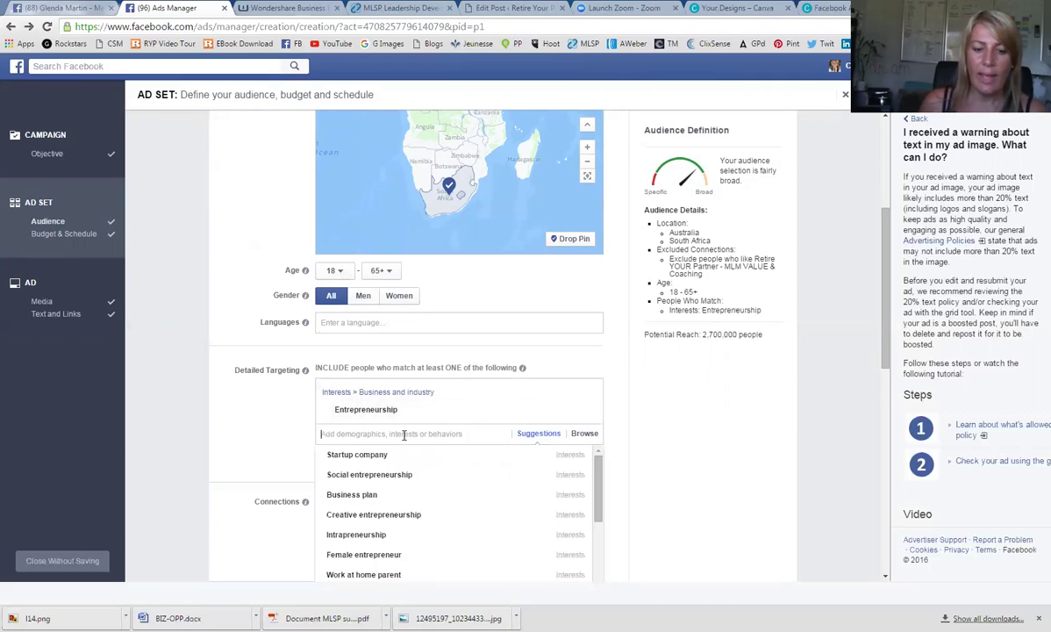
pyautogui.write('work from home')
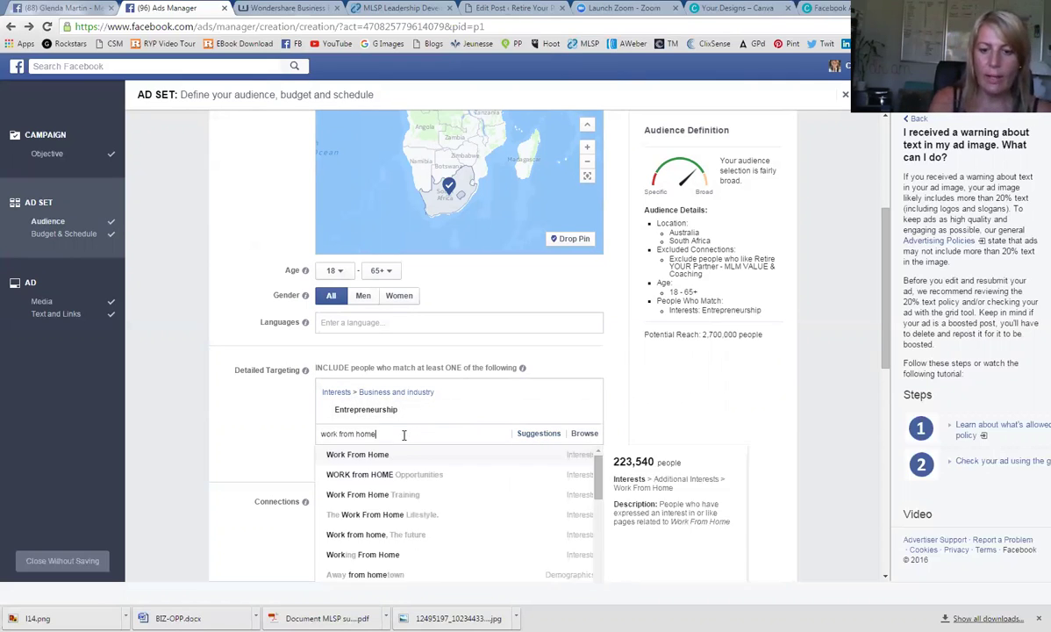
pyautogui.press('Return')
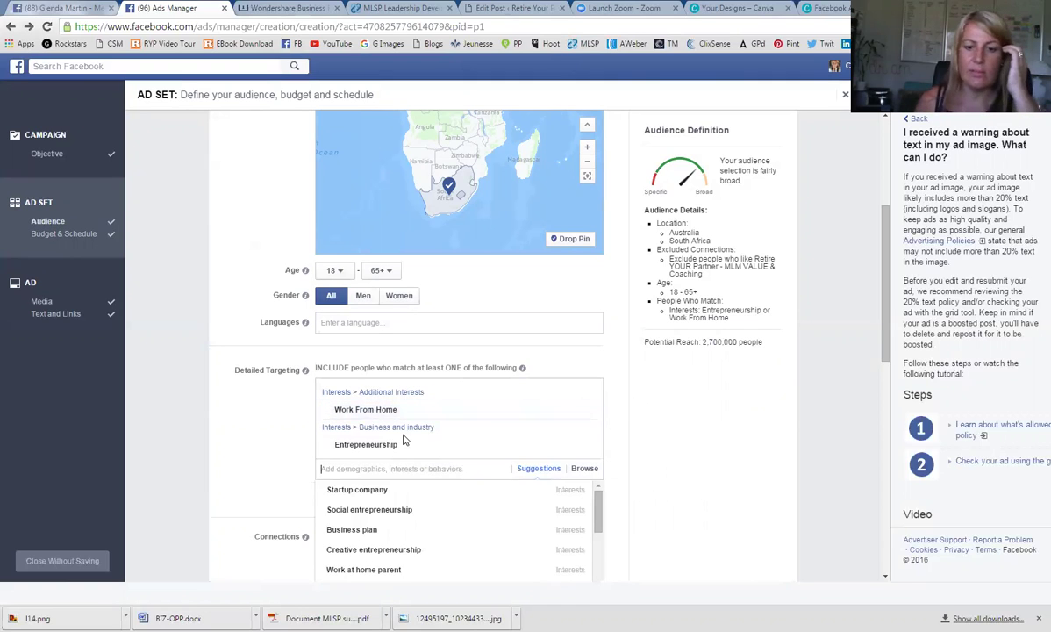
pyautogui.moveTo(371, 453)
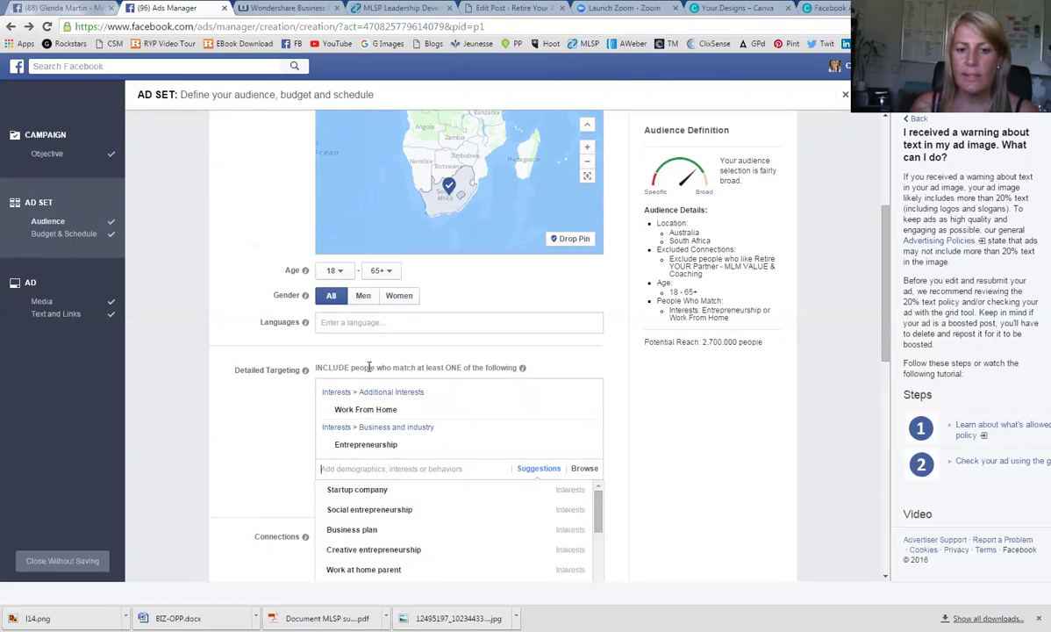
# - Restrict the audience to men aged 30 to 55
pyautogui.scroll(2, 505, 279)
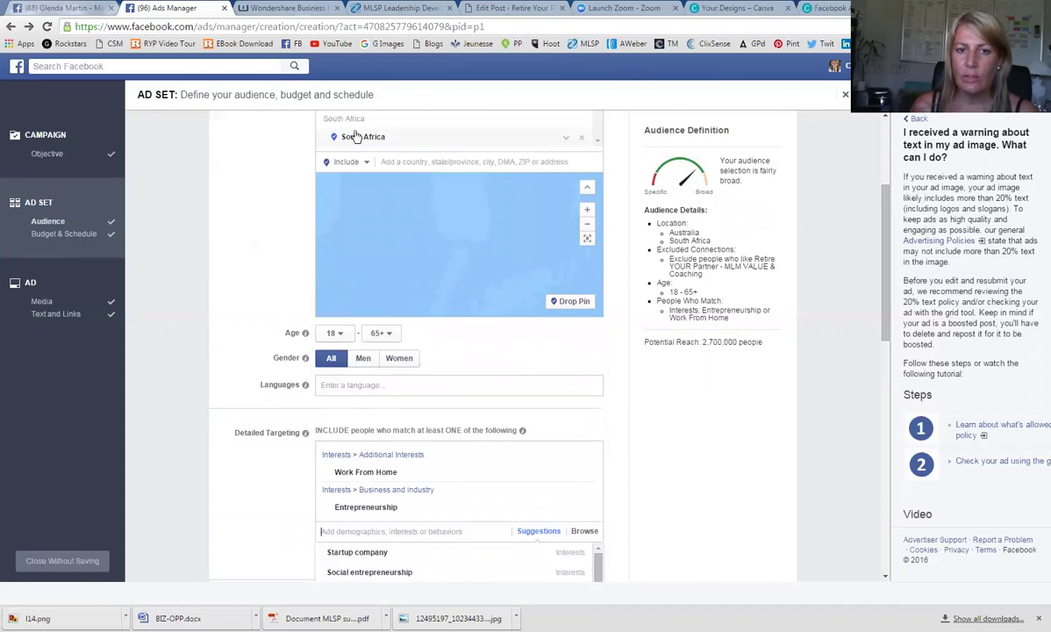
pyautogui.click(363, 359)
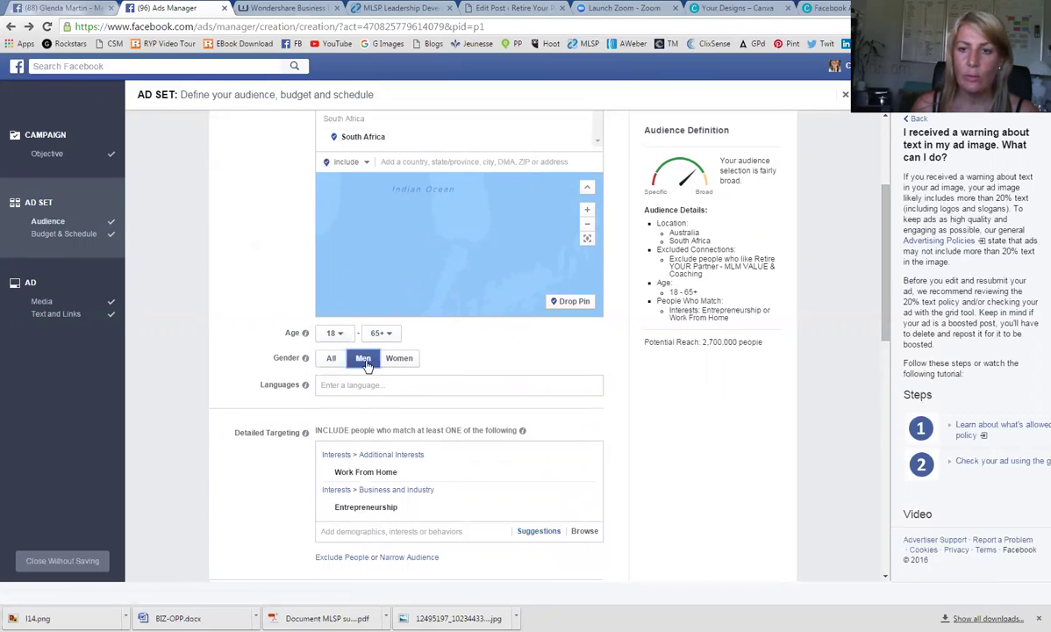
pyautogui.click(334, 333)
pyautogui.scroll(-4, 340, 509)
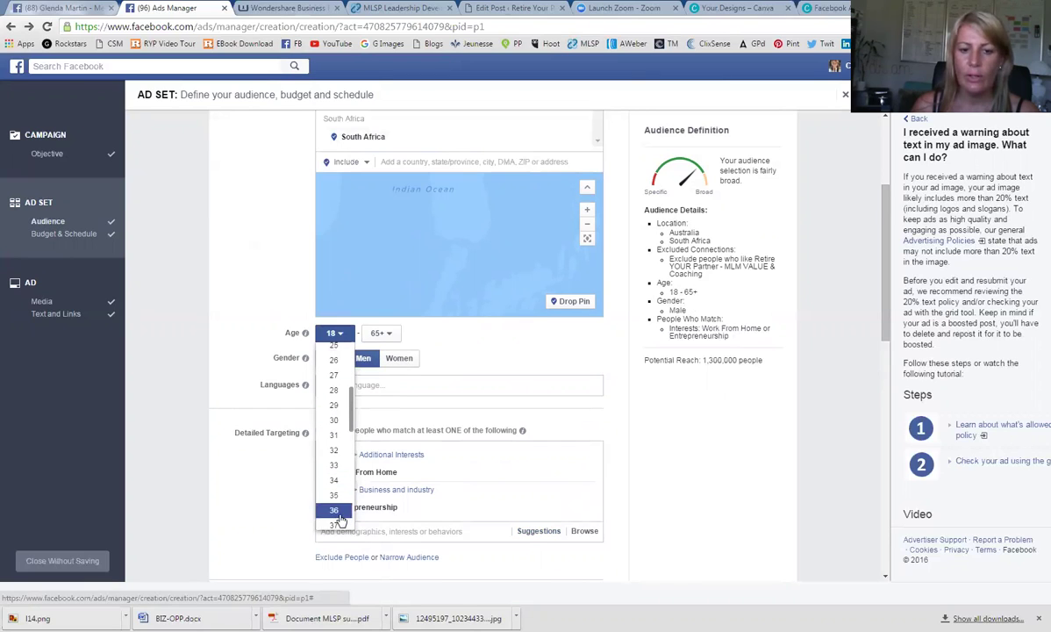
pyautogui.click(326, 419)
pyautogui.click(375, 333)
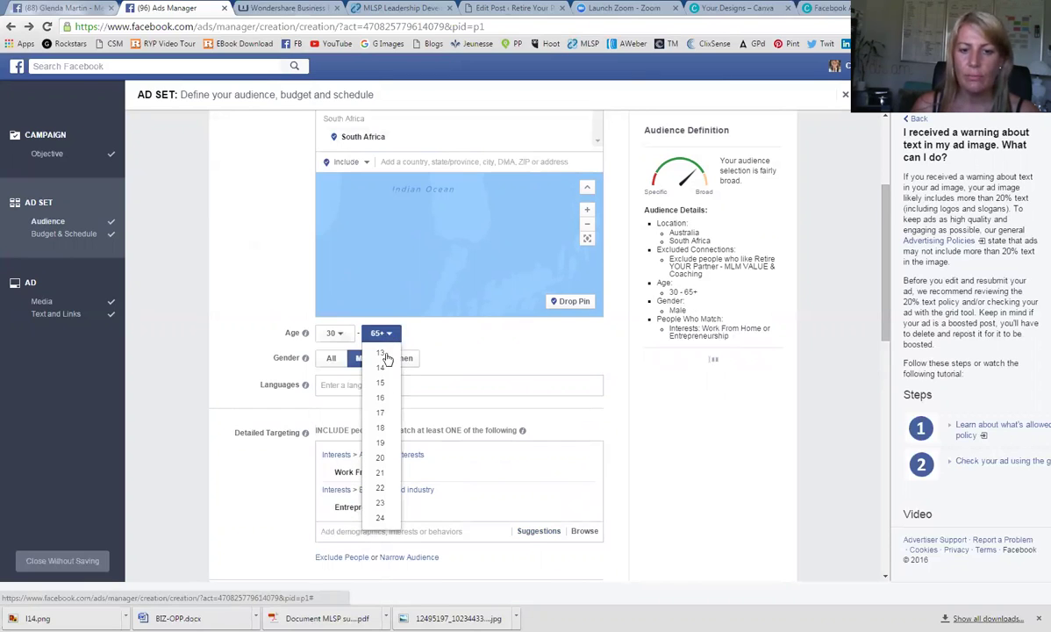
pyautogui.scroll(-5, 374, 456)
pyautogui.scroll(-3, 376, 470)
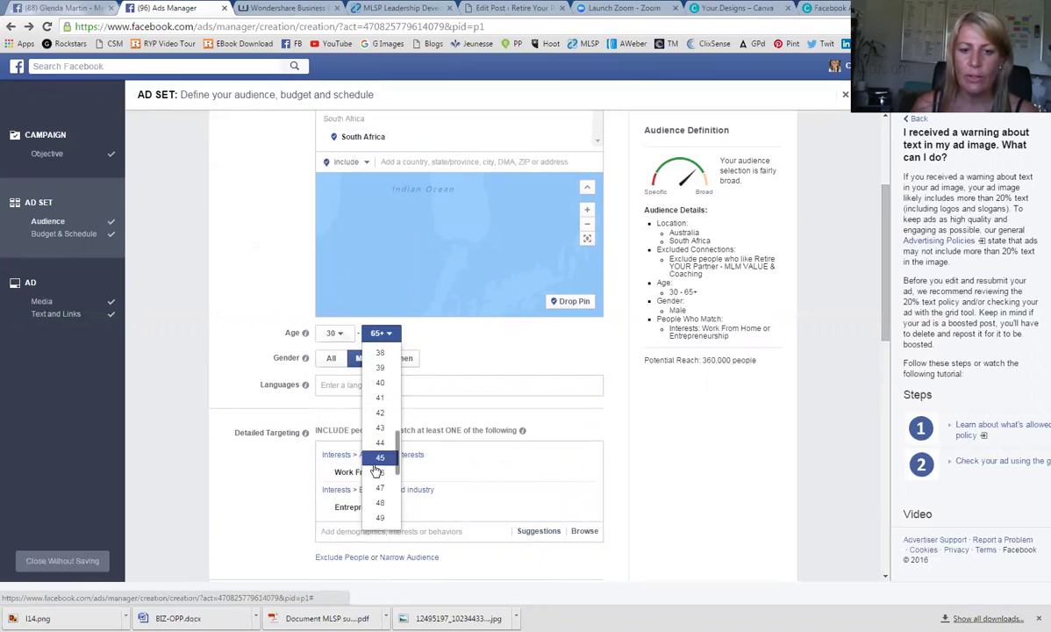
pyautogui.scroll(-5, 375, 465)
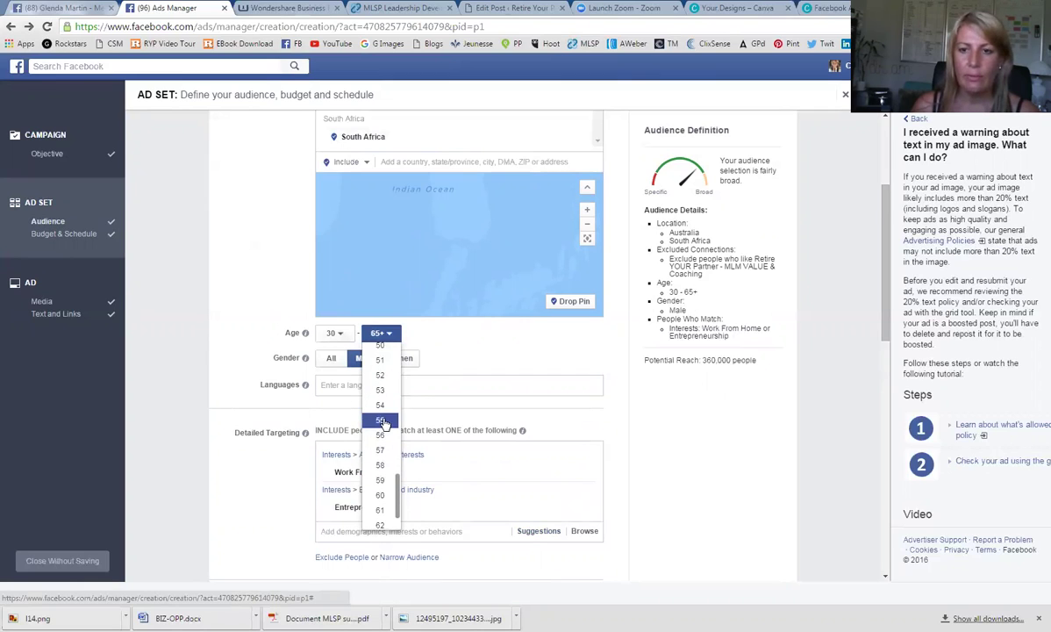
pyautogui.click(381, 420)
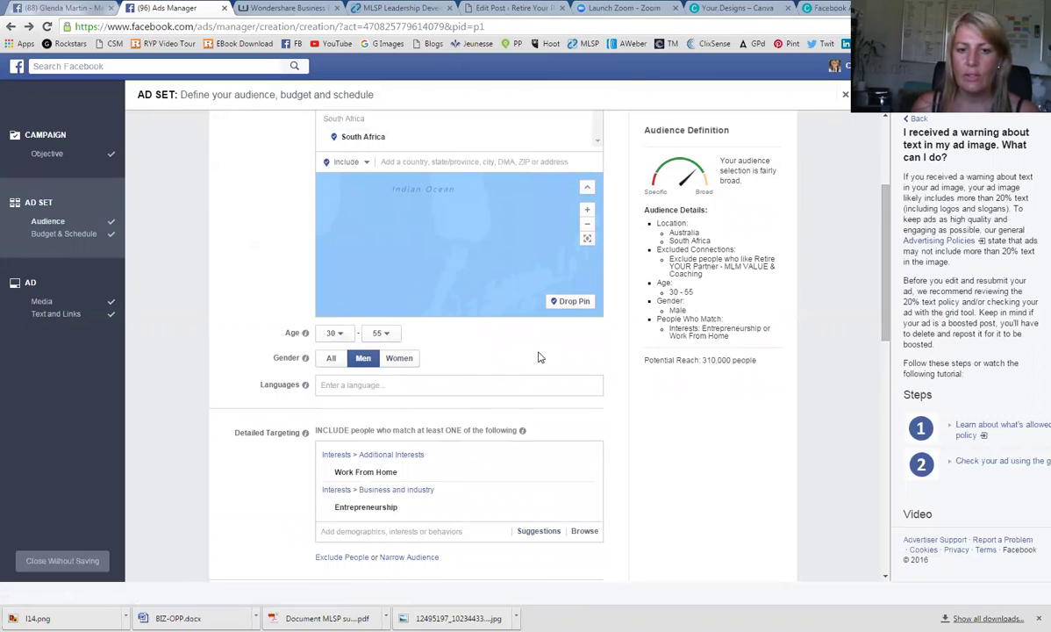
# - Remove South Africa from the audience's included locations
pyautogui.scroll(1, 494, 344)
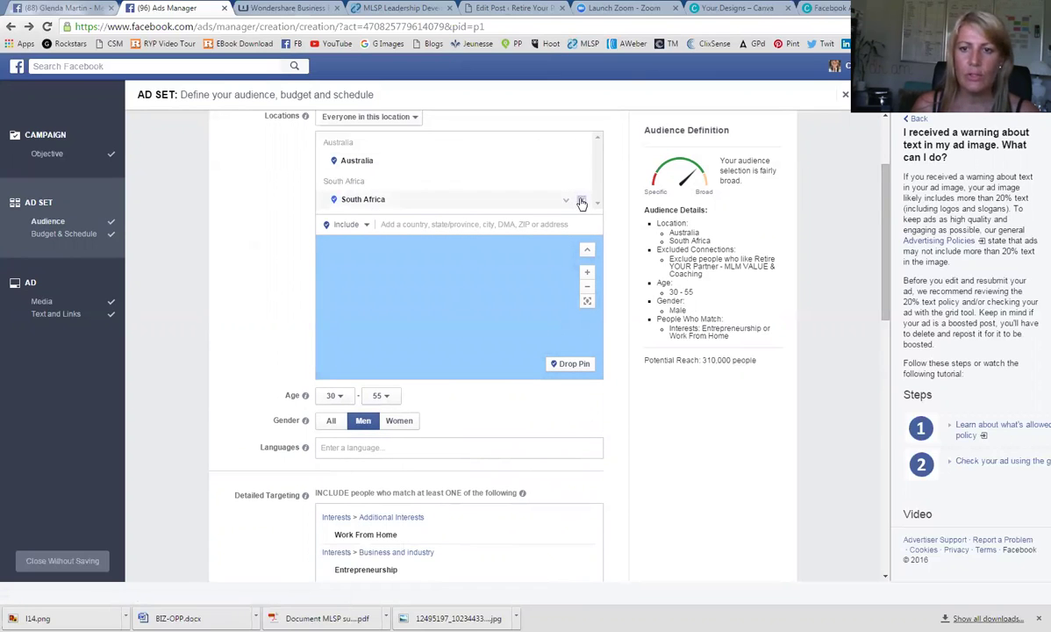
pyautogui.click(580, 200)
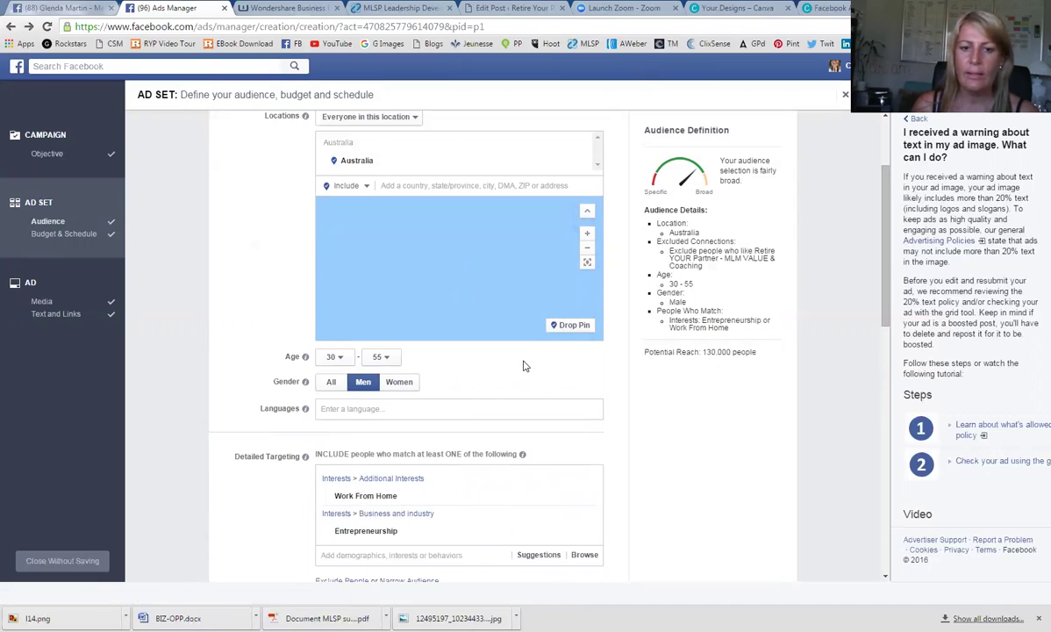
# - Set the ad set's daily budget to $10.00
pyautogui.scroll(-2, 523, 364)
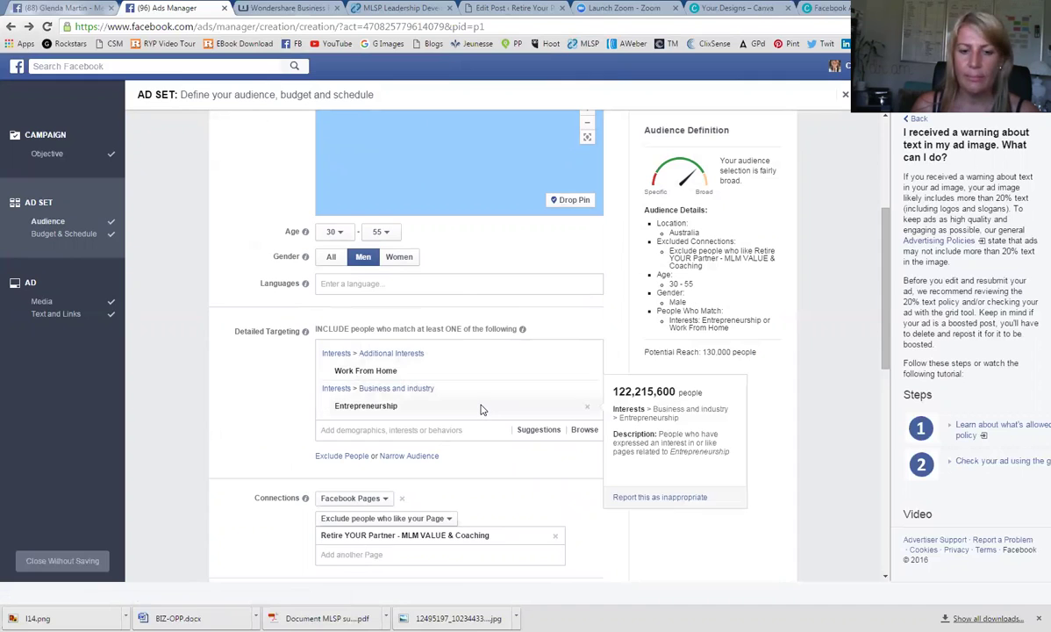
pyautogui.scroll(-2, 481, 407)
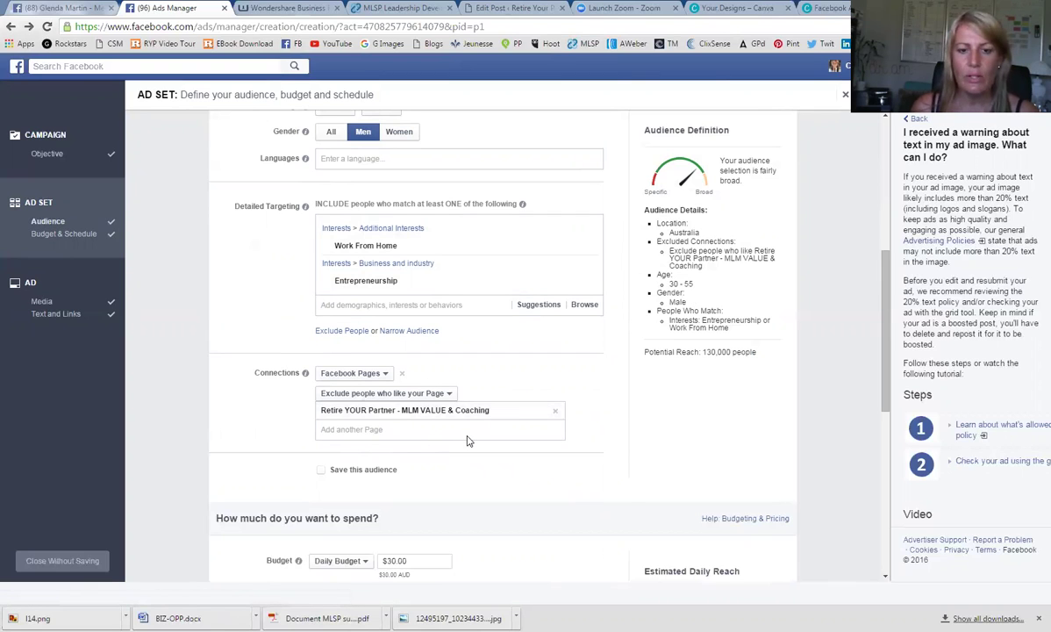
pyautogui.scroll(-2, 466, 441)
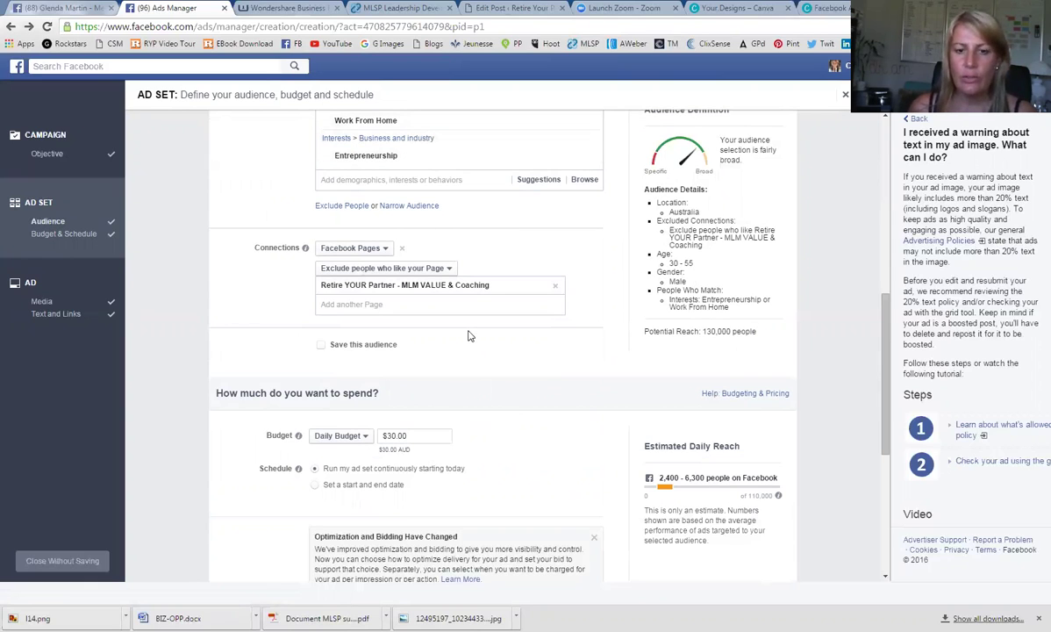
pyautogui.scroll(-2, 475, 389)
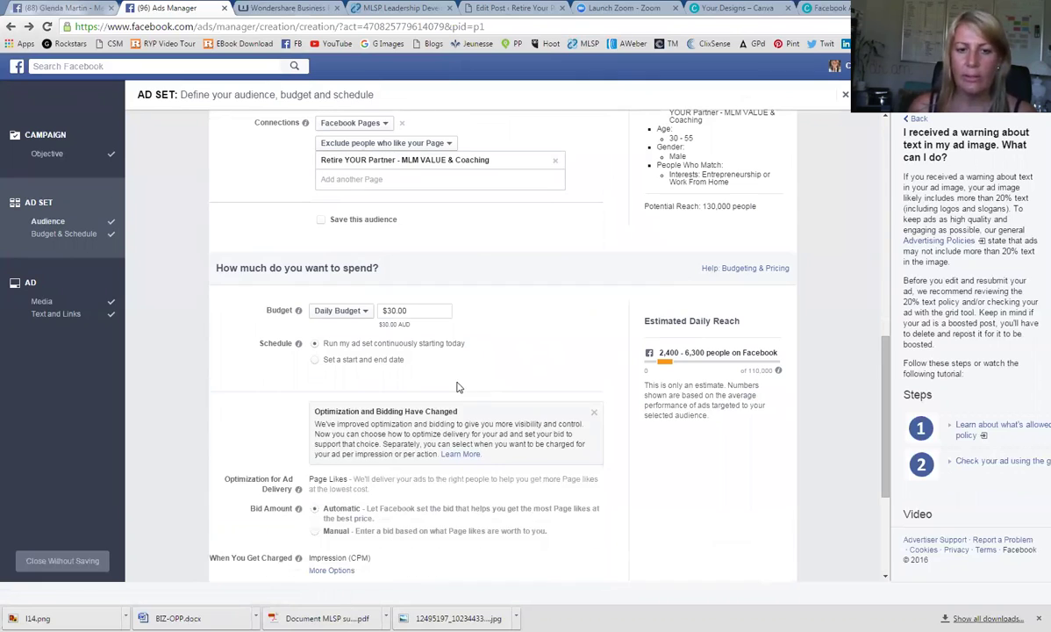
pyautogui.click(390, 312)
pyautogui.press('BackSpace')
pyautogui.write('1')
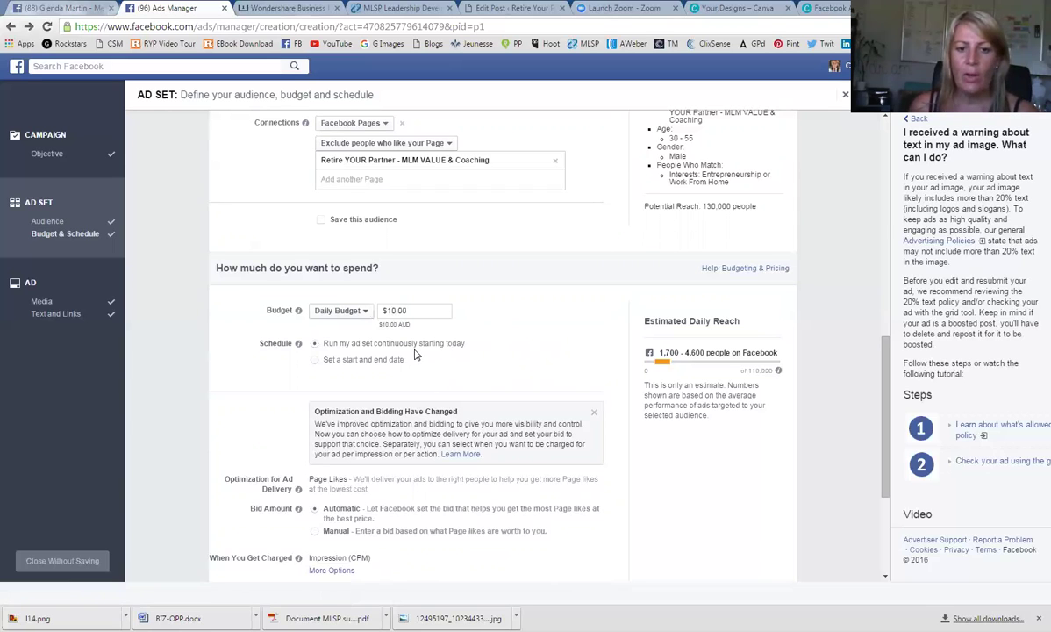
# - Schedule the ad set with a start and end date, setting the end date to 2/21/2016
pyautogui.click(314, 361)
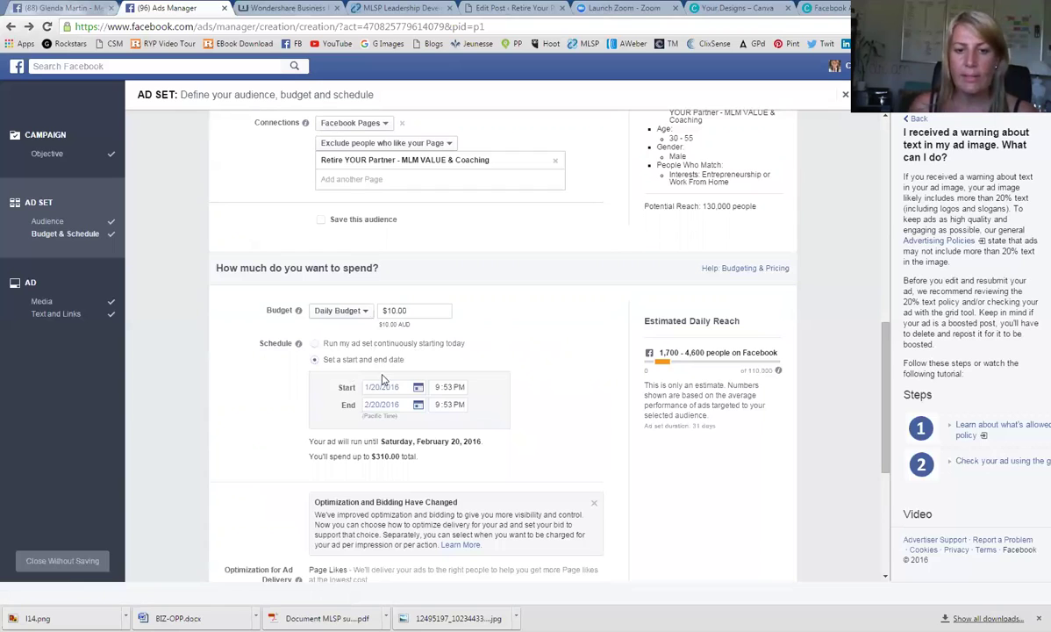
pyautogui.click(417, 405)
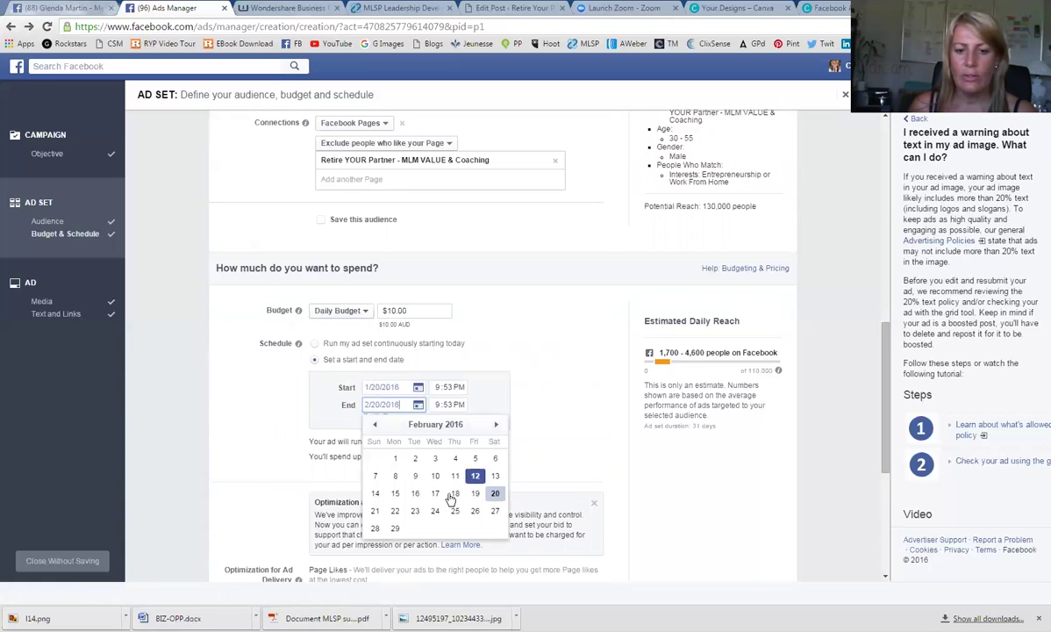
pyautogui.click(375, 511)
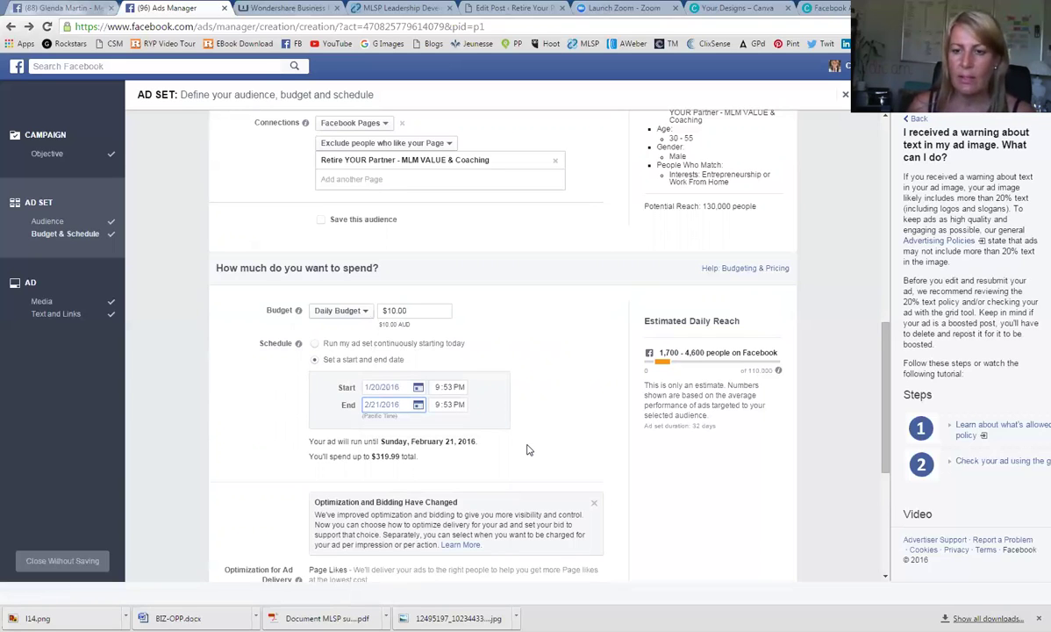
pyautogui.scroll(-1, 527, 450)
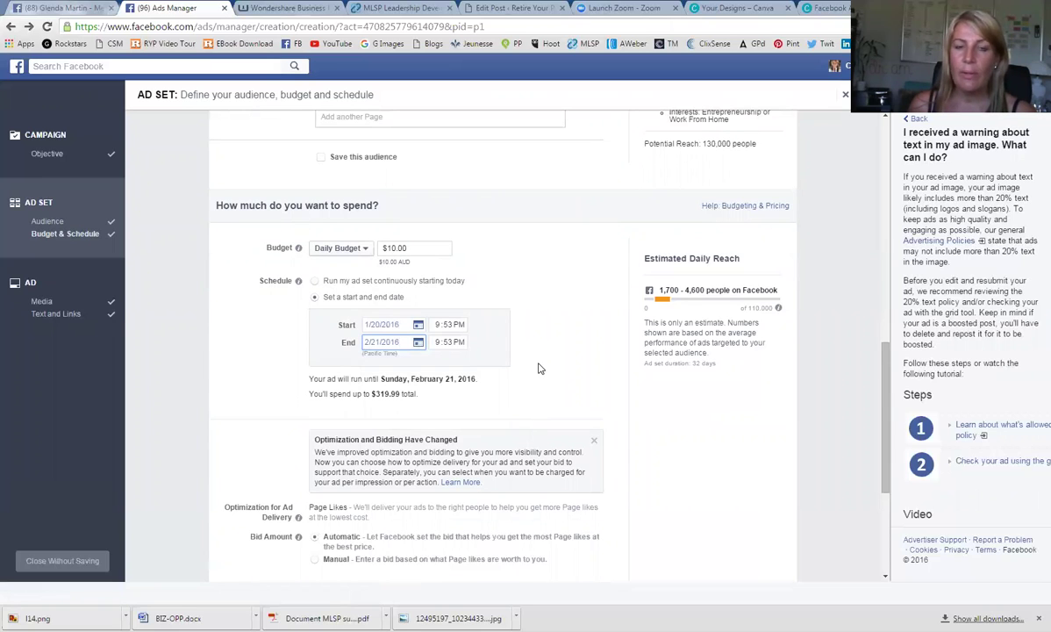
pyautogui.scroll(-3, 539, 368)
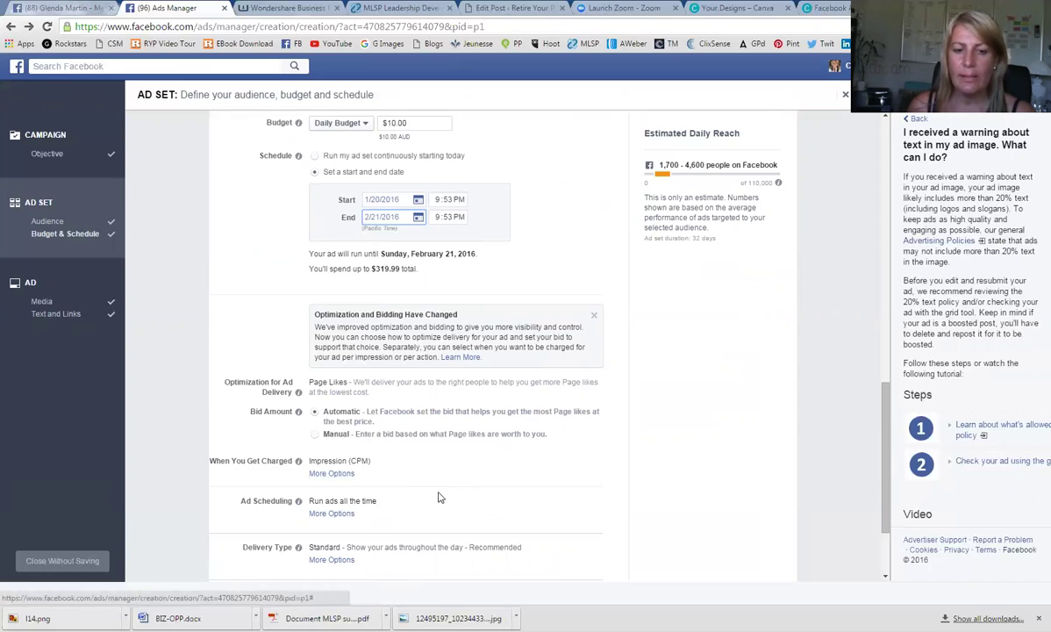
# - Continue to the ad creative and replace the ad text with "Is 2016 your year for WORKING FROM HOME & earning extra income?"
pyautogui.scroll(-2, 440, 497)
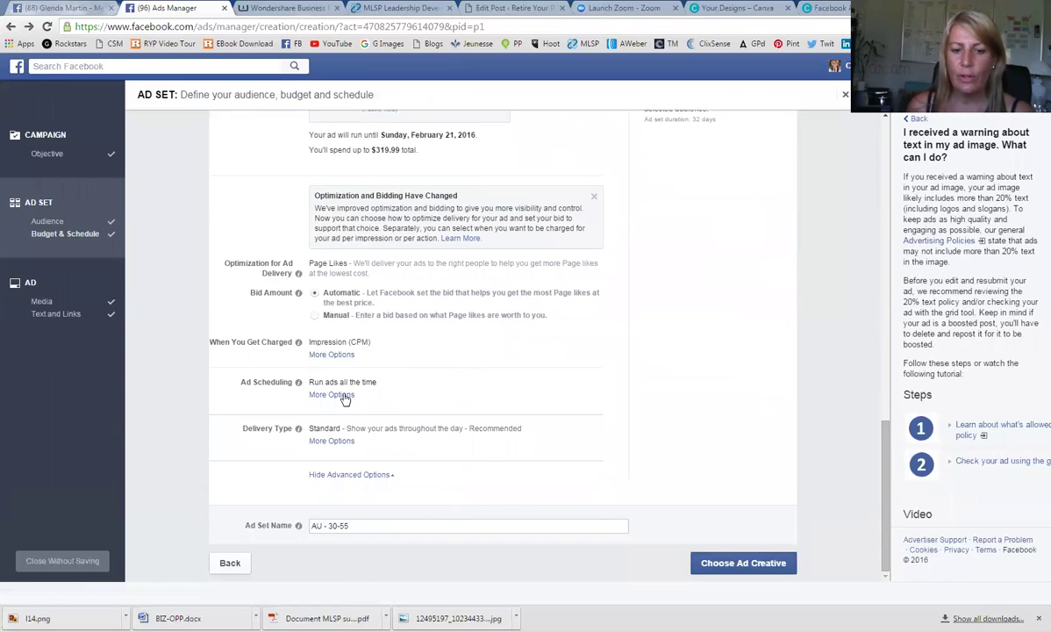
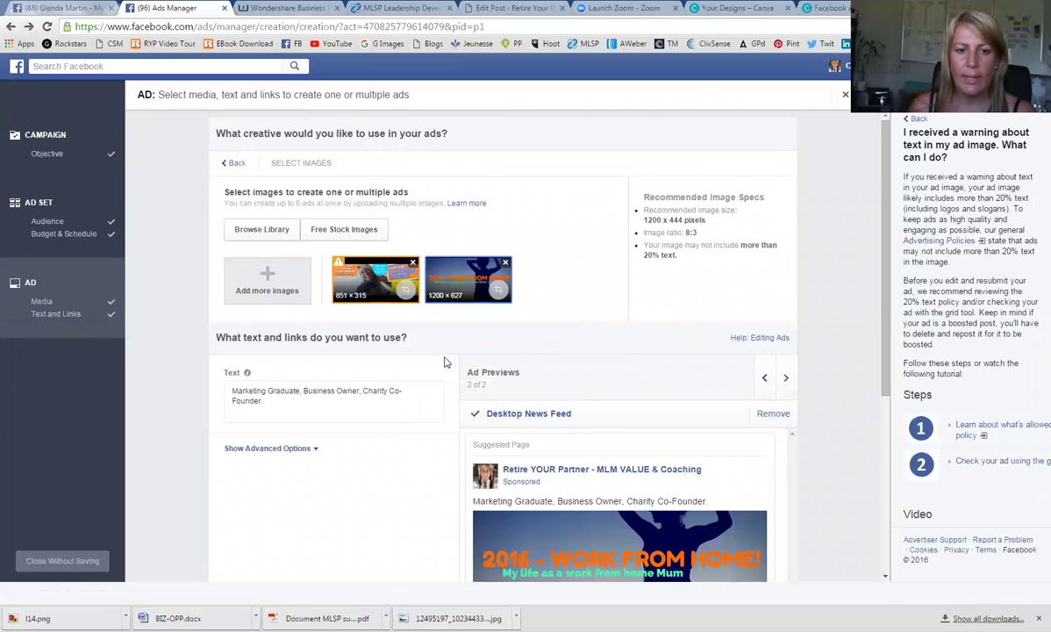
pyautogui.moveTo(232, 400); pyautogui.dragTo(264, 401)
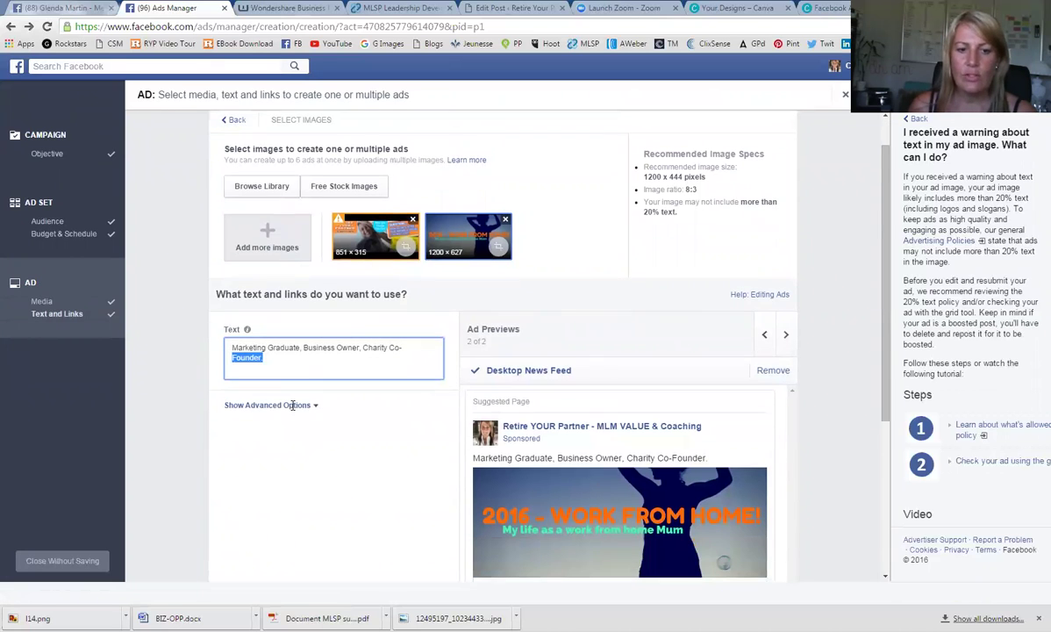
pyautogui.scroll(-3, 281, 386)
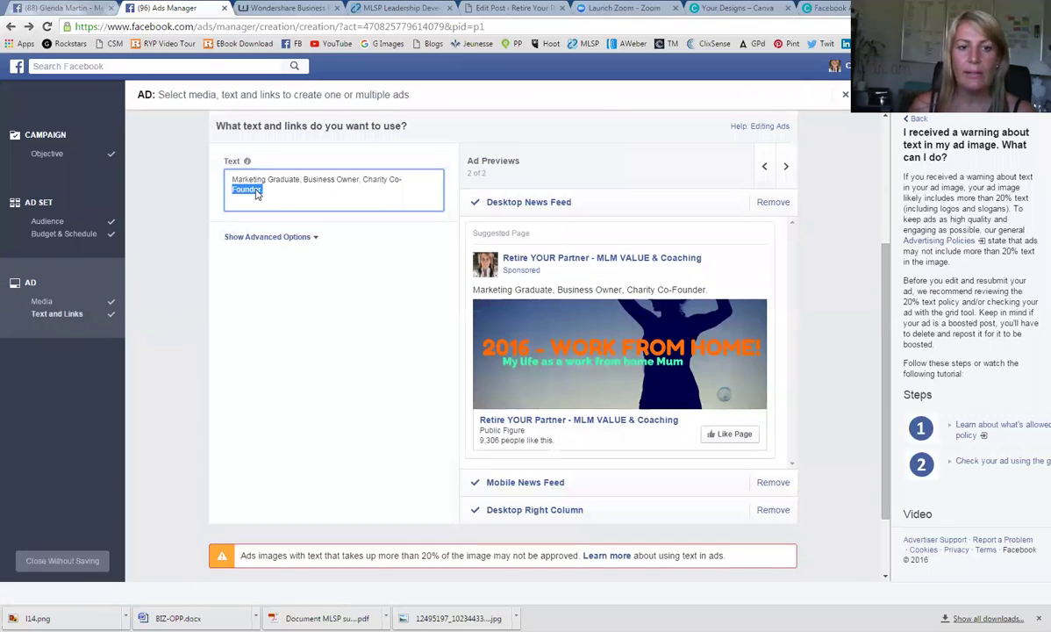
pyautogui.moveTo(245, 189); pyautogui.dragTo(267, 190)
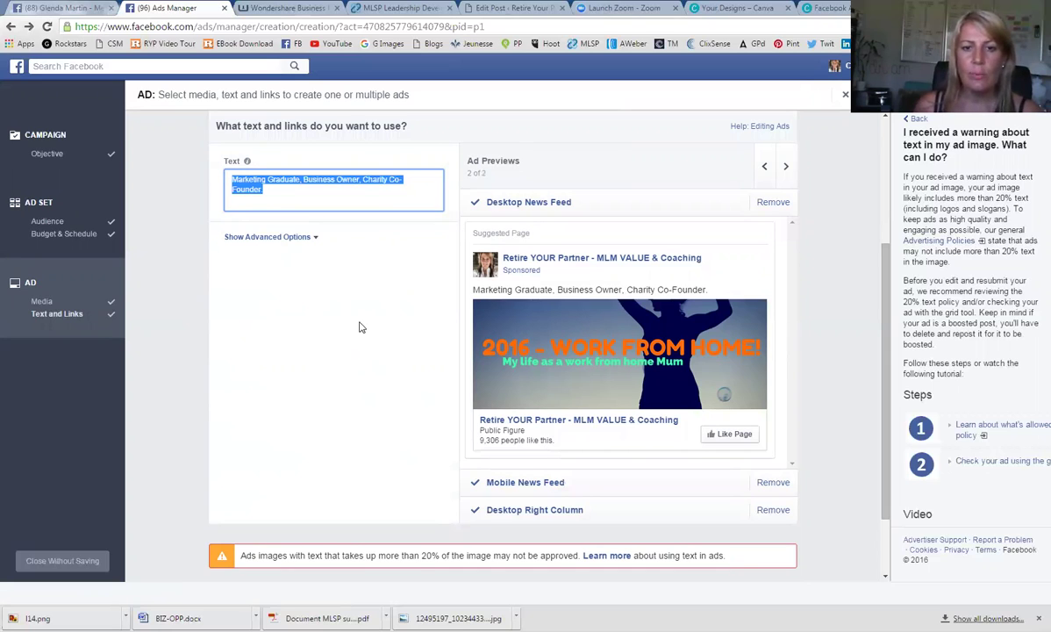
pyautogui.press('BackSpace')
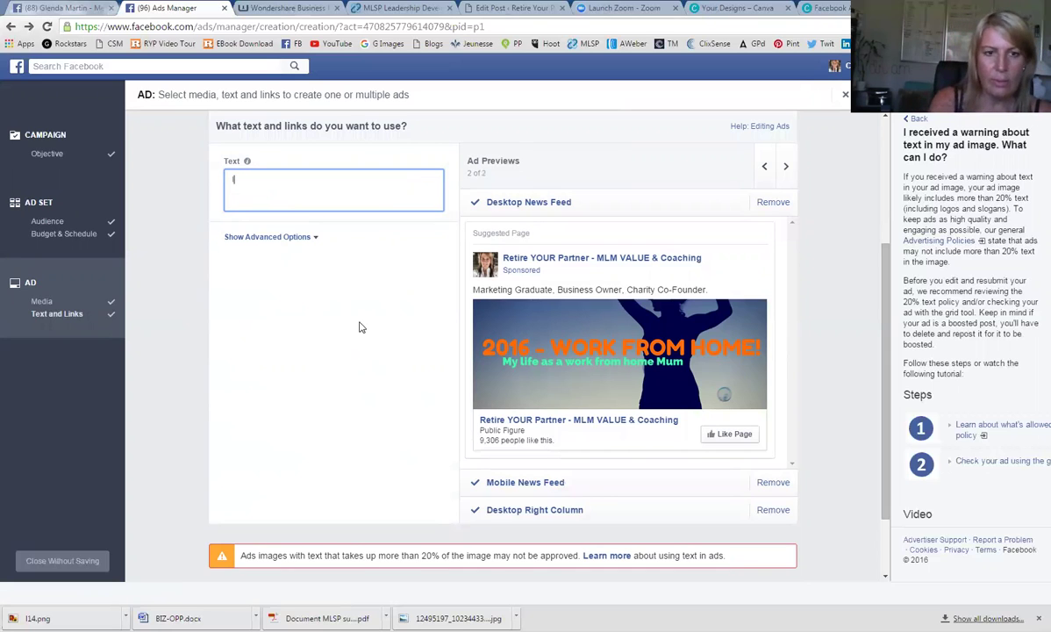
pyautogui.write('Is 201')
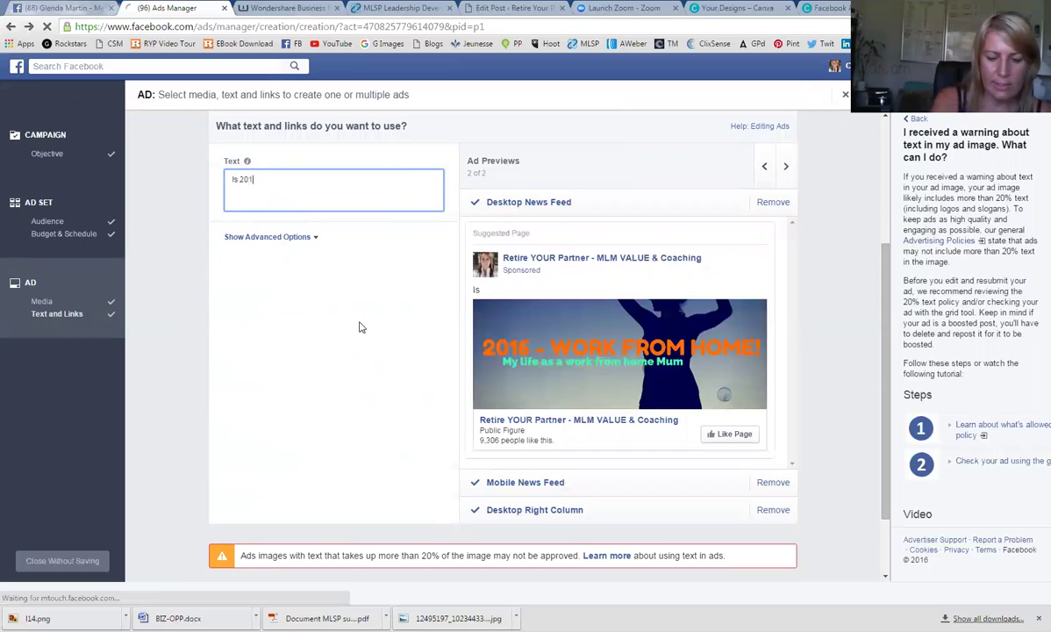
pyautogui.write('6 you')
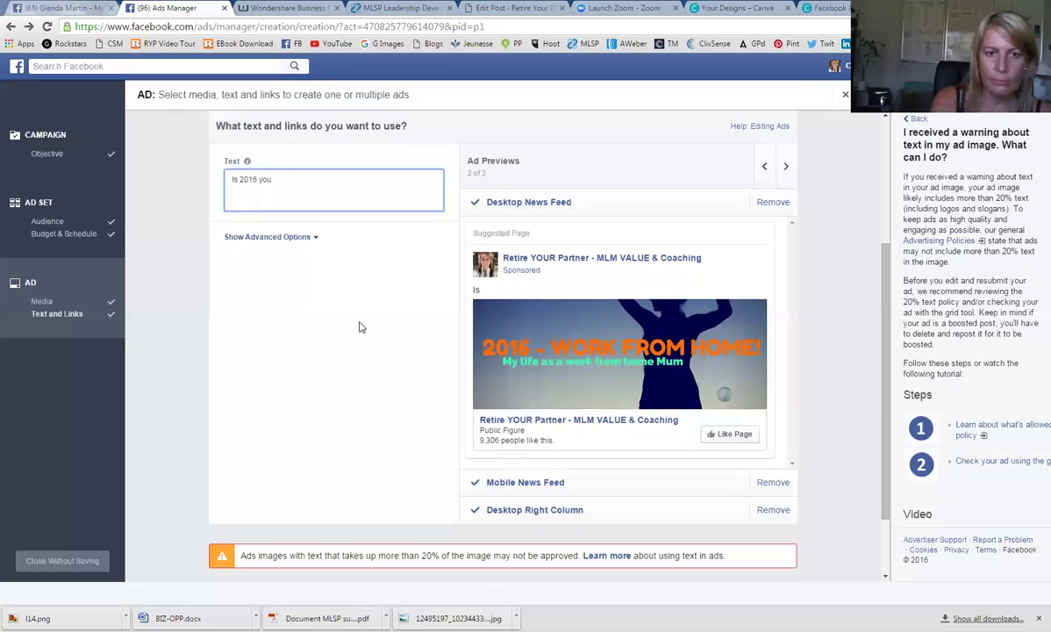
pyautogui.write('r year f')
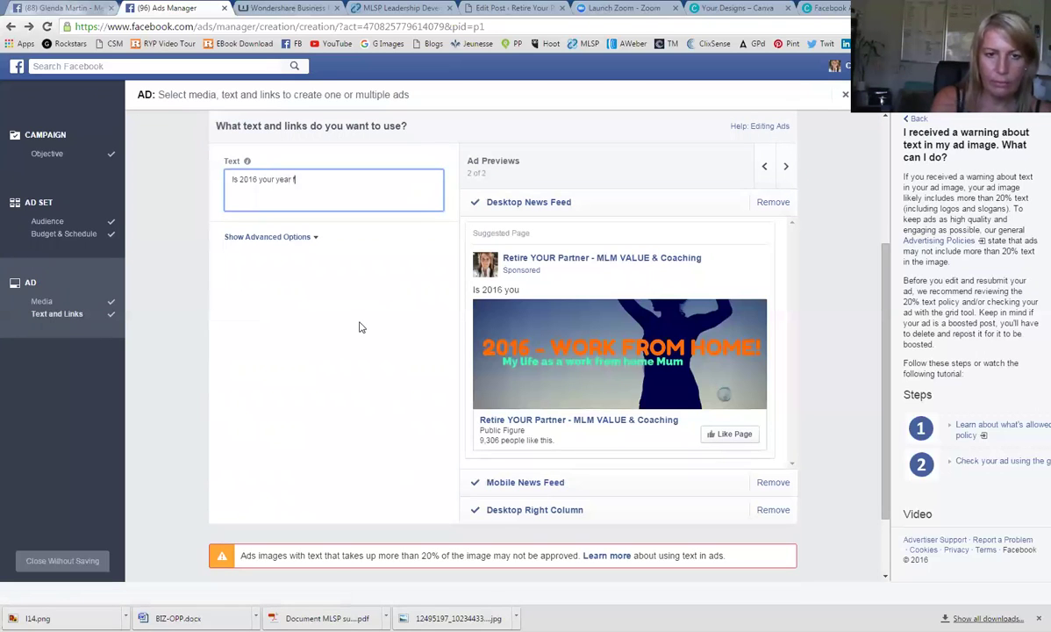
pyautogui.write('or')
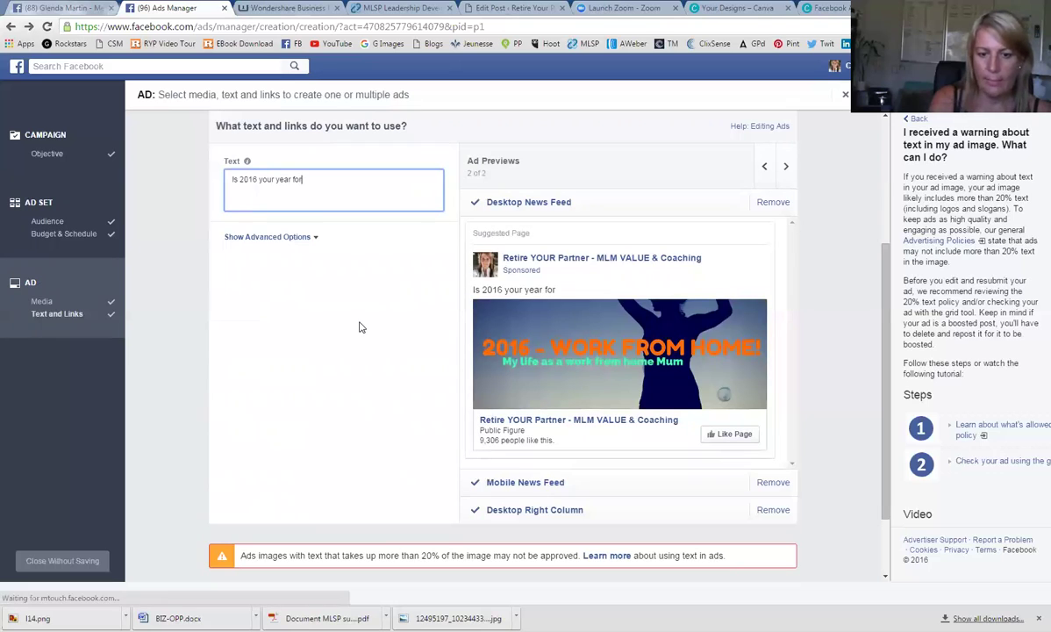
pyautogui.write(' WORKING FR')
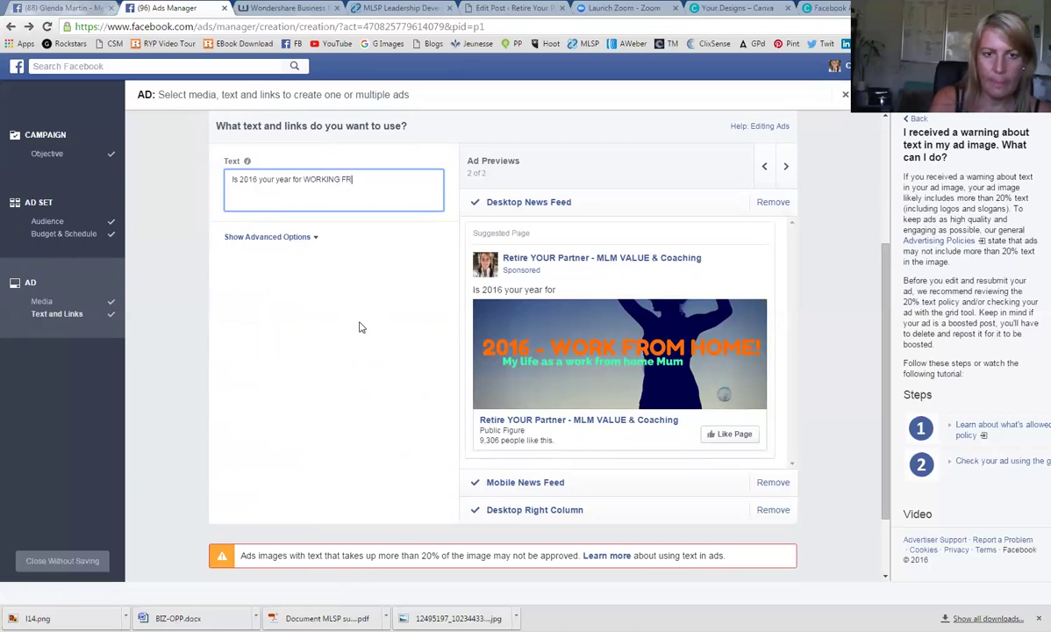
pyautogui.write('OM HOME')
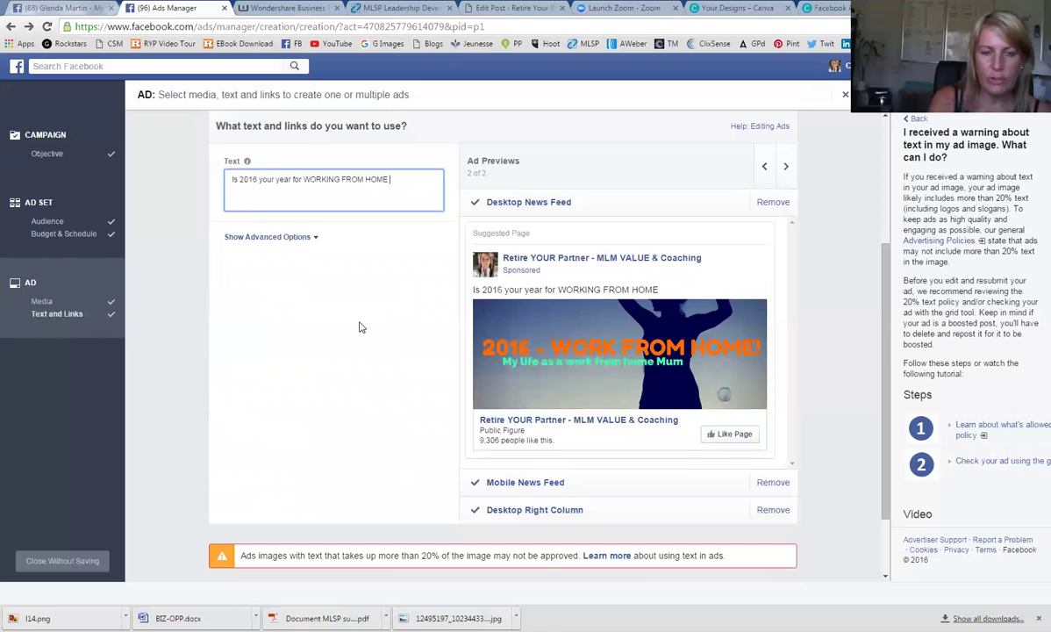
pyautogui.write(' & ear')
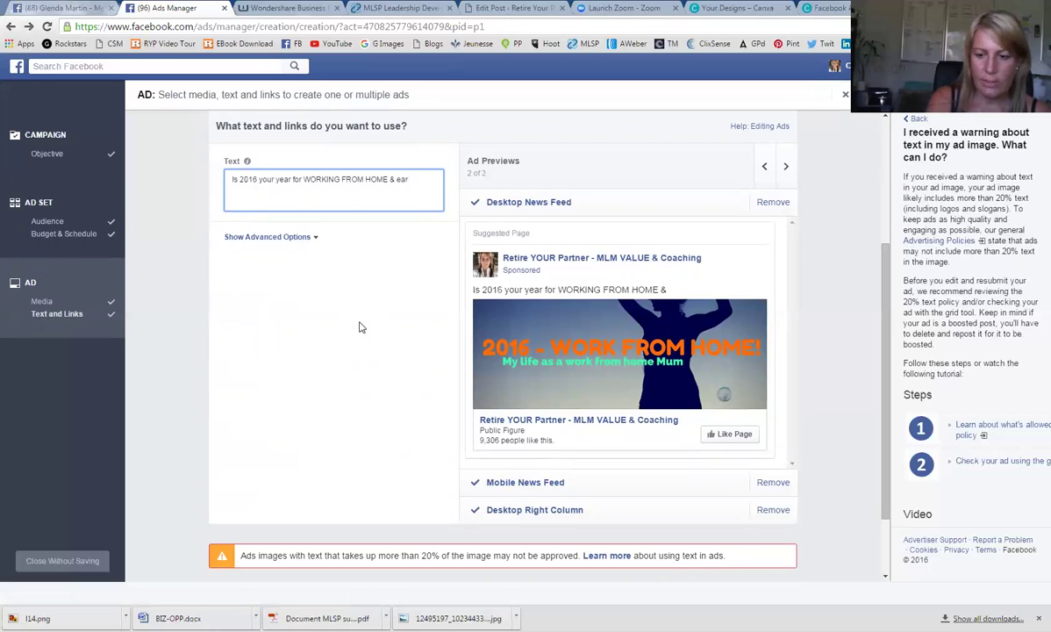
pyautogui.write('n ')
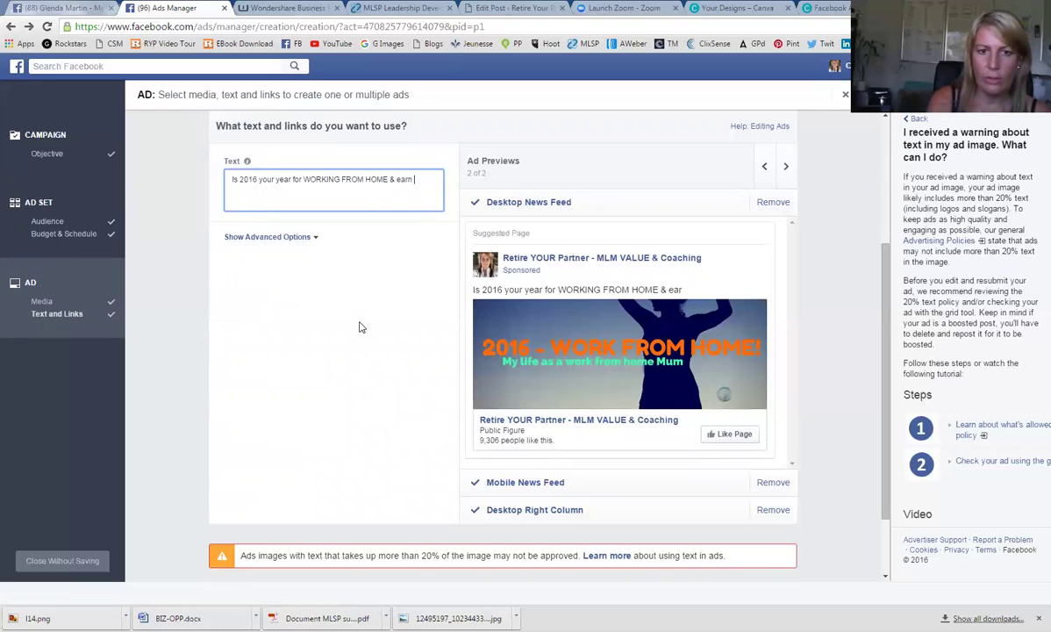
pyautogui.write('e')
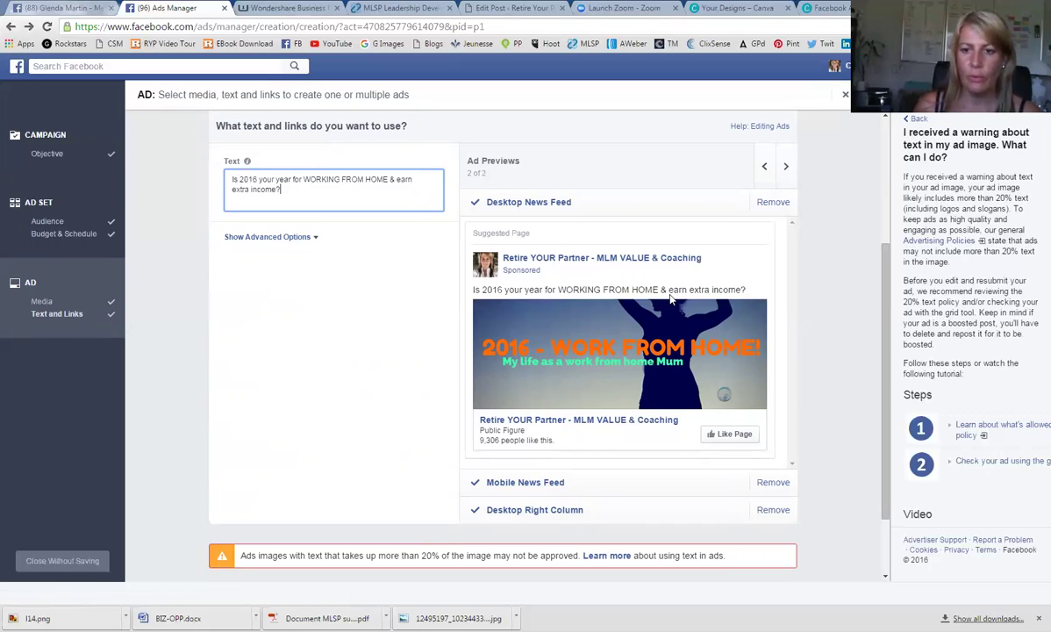
pyautogui.click(411, 180)
pyautogui.write('ing')
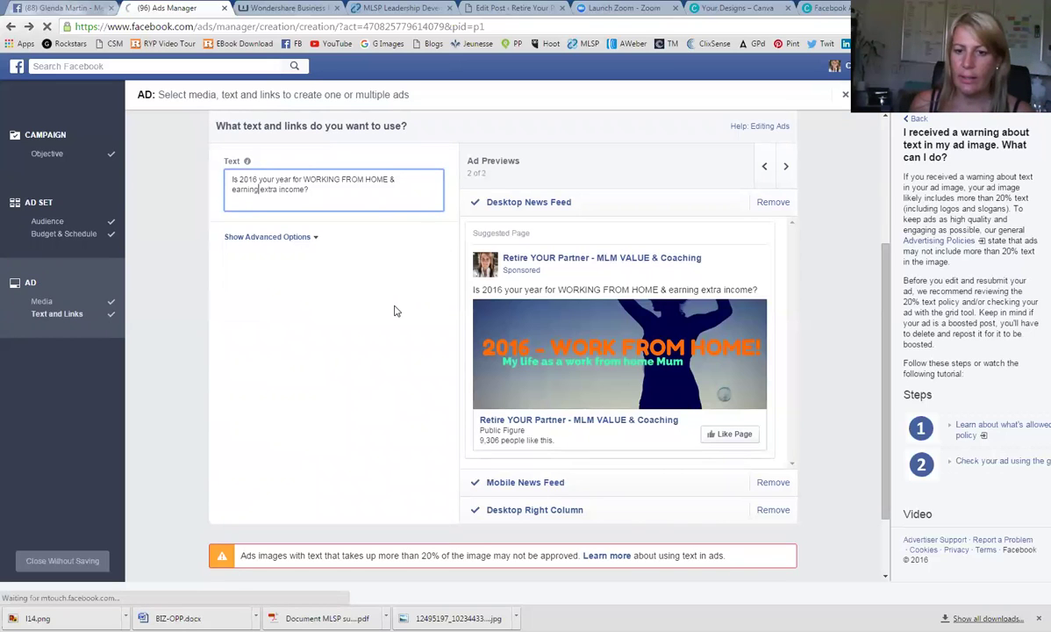
# - Preview the ad in the Mobile News Feed and Desktop Right Column placements
pyautogui.scroll(-1, 394, 310)
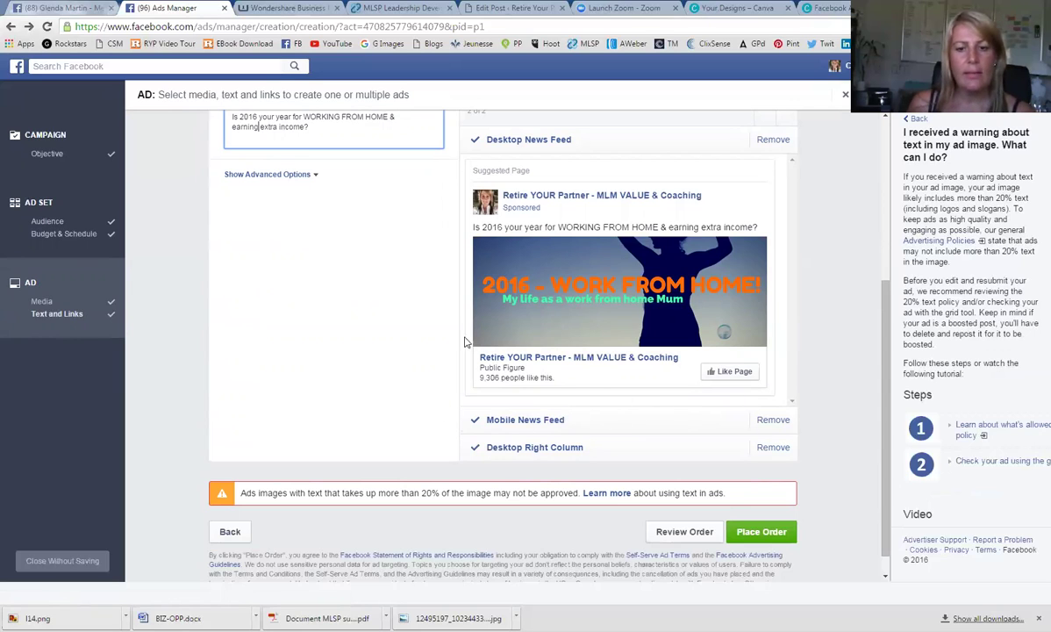
pyautogui.click(499, 422)
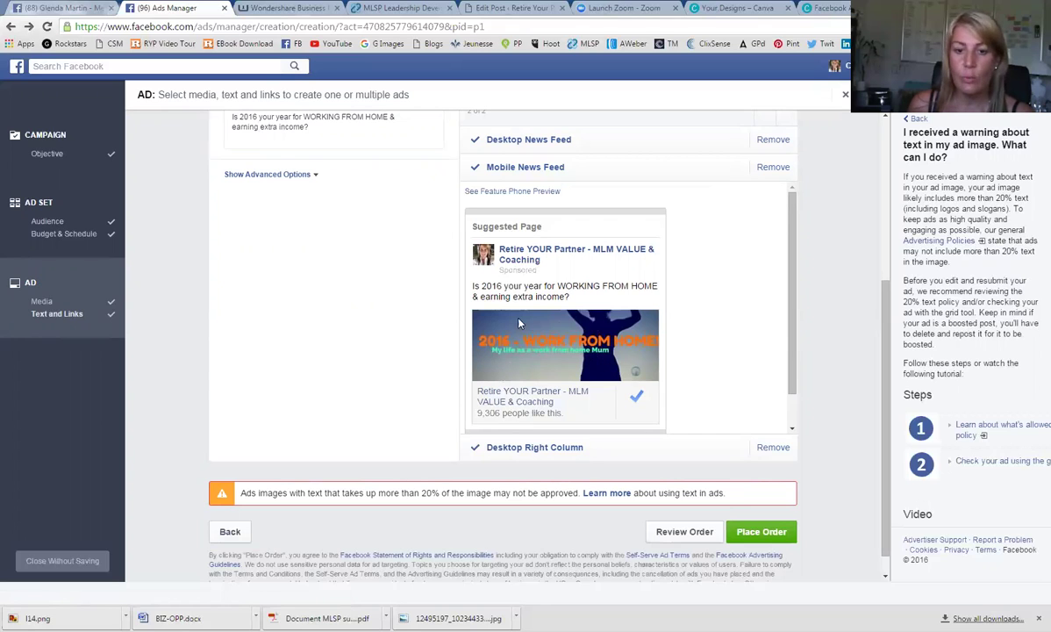
pyautogui.click(541, 448)
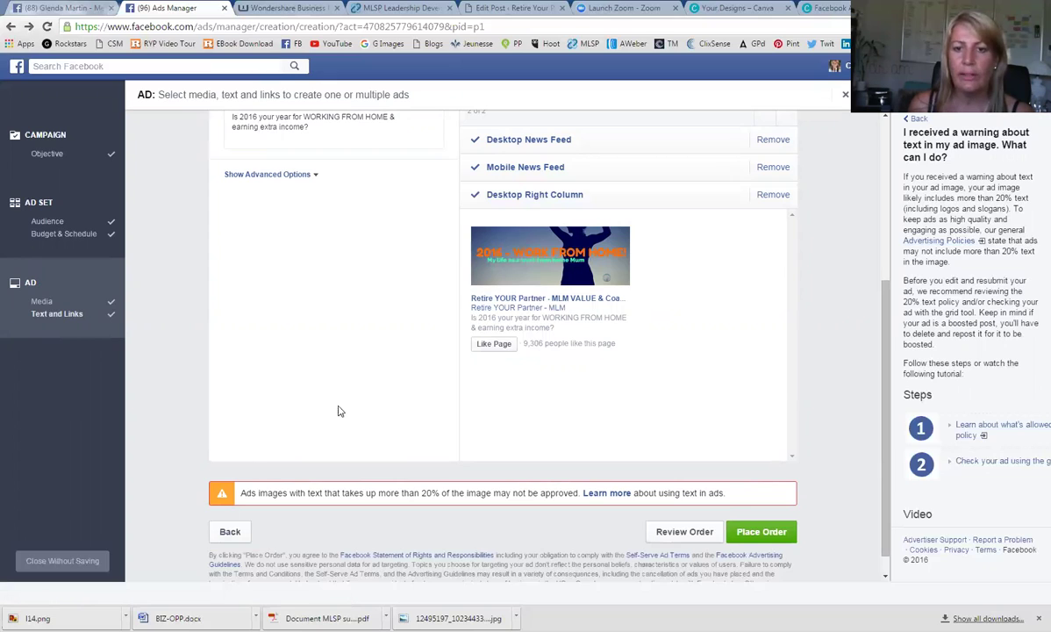
pyautogui.moveTo(480, 266)
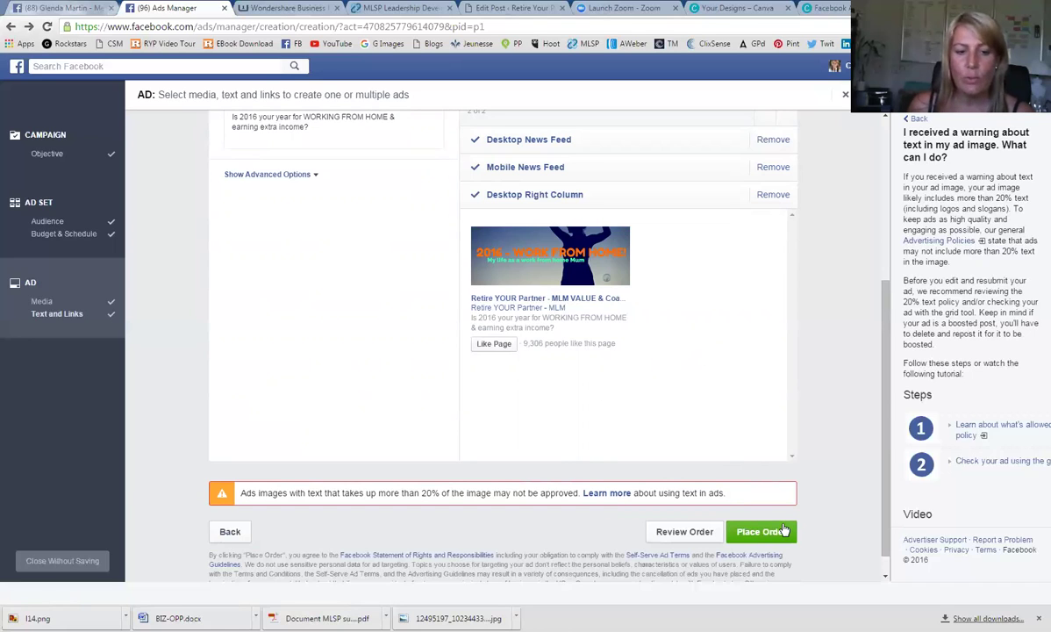
pyautogui.scroll(4, 737, 354)
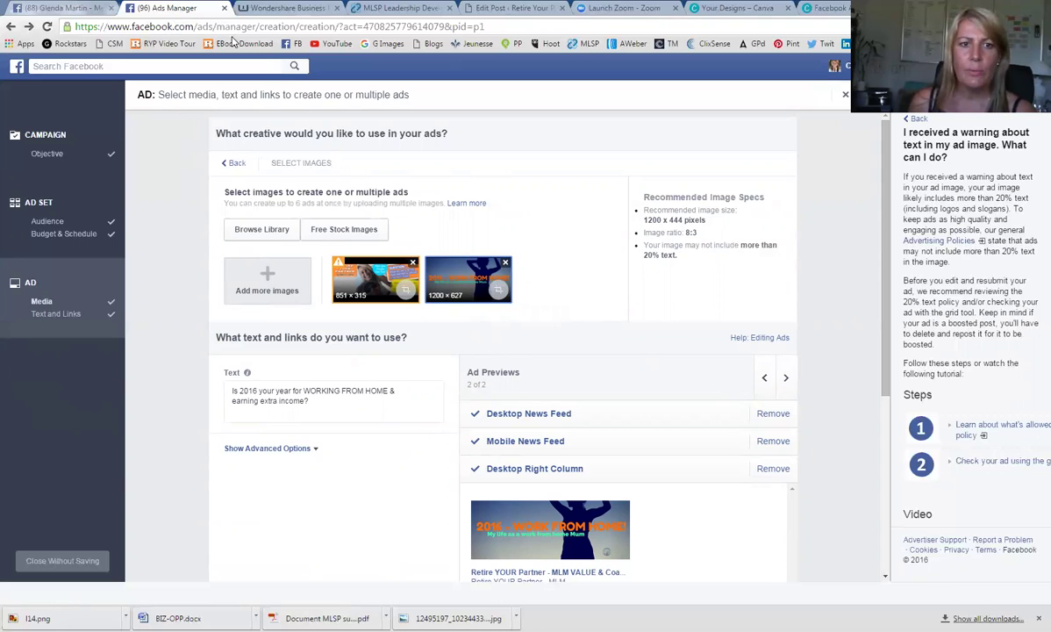
# - Go to the Facebook home feed and open the Retire YOUR Partner - MLM VALUE & Coaching page
pyautogui.click(289, 43)
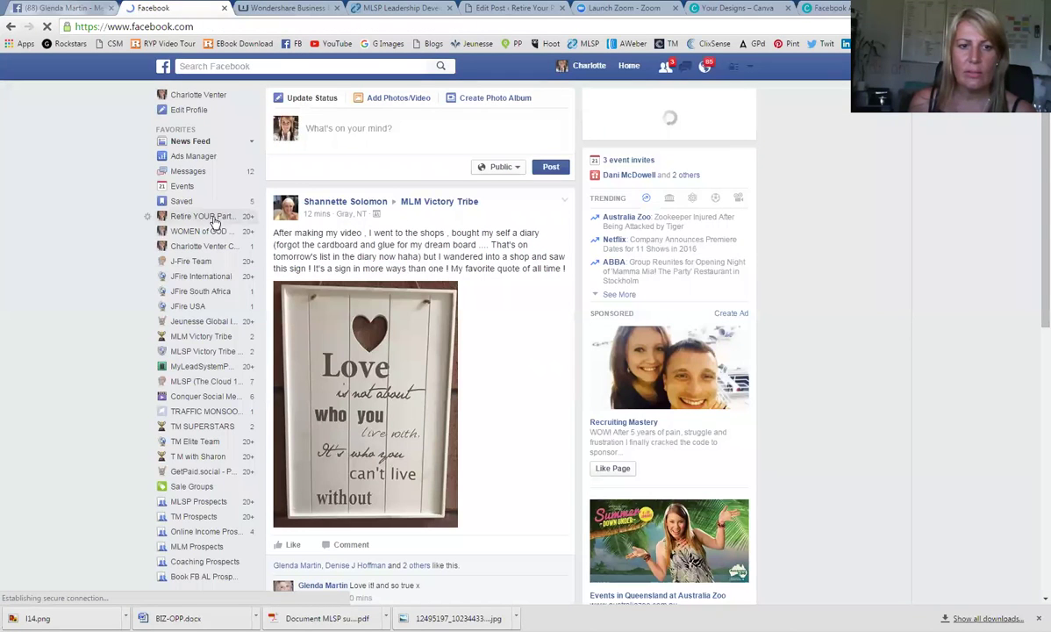
pyautogui.click(204, 216)
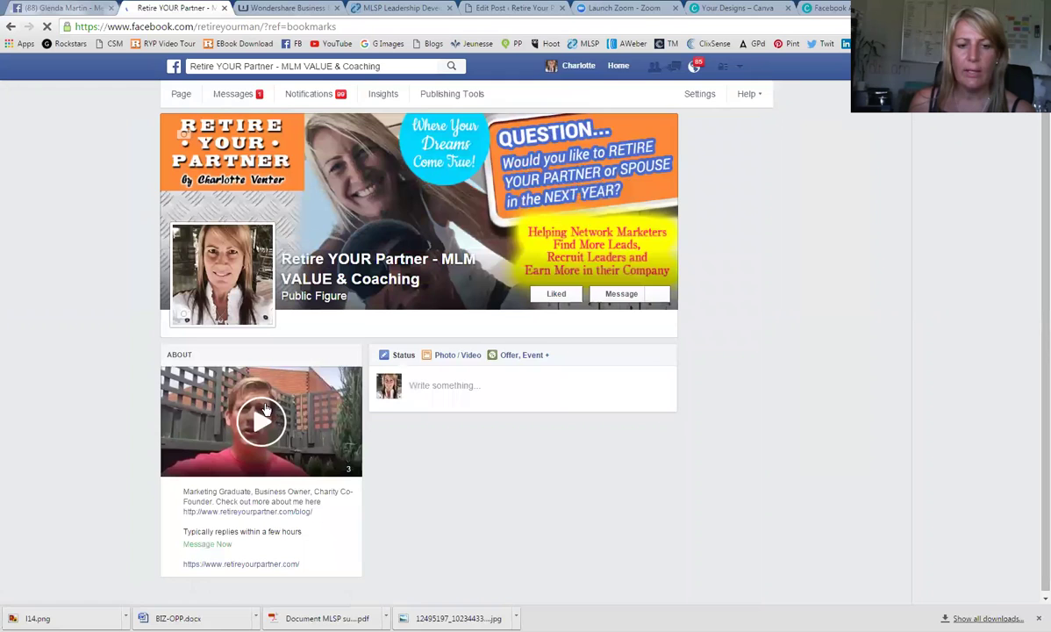
pyautogui.scroll(-1, 210, 433)
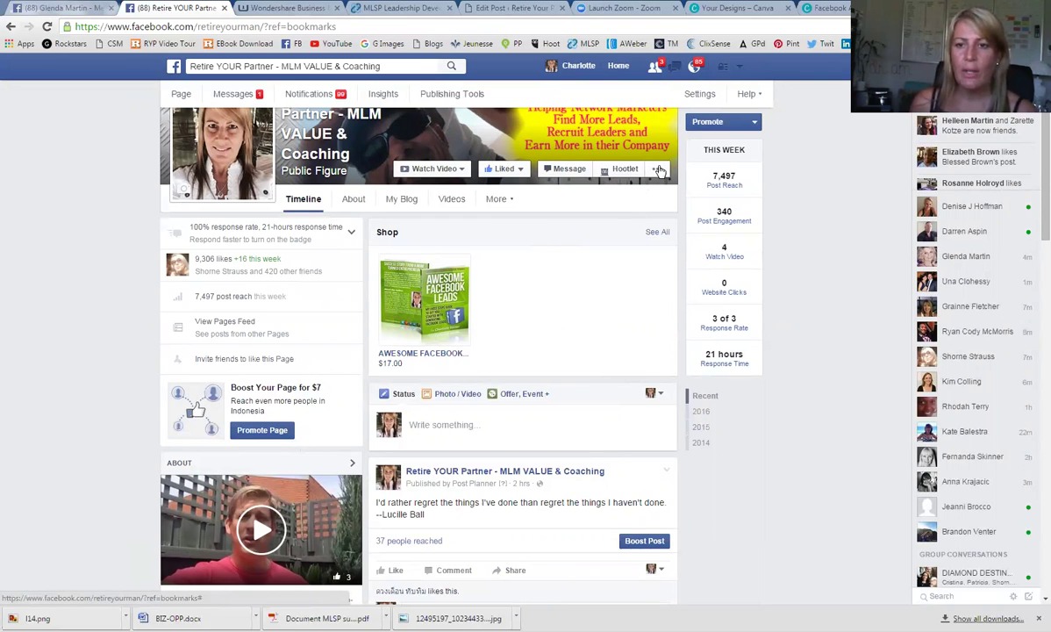
pyautogui.scroll(2, 634, 181)
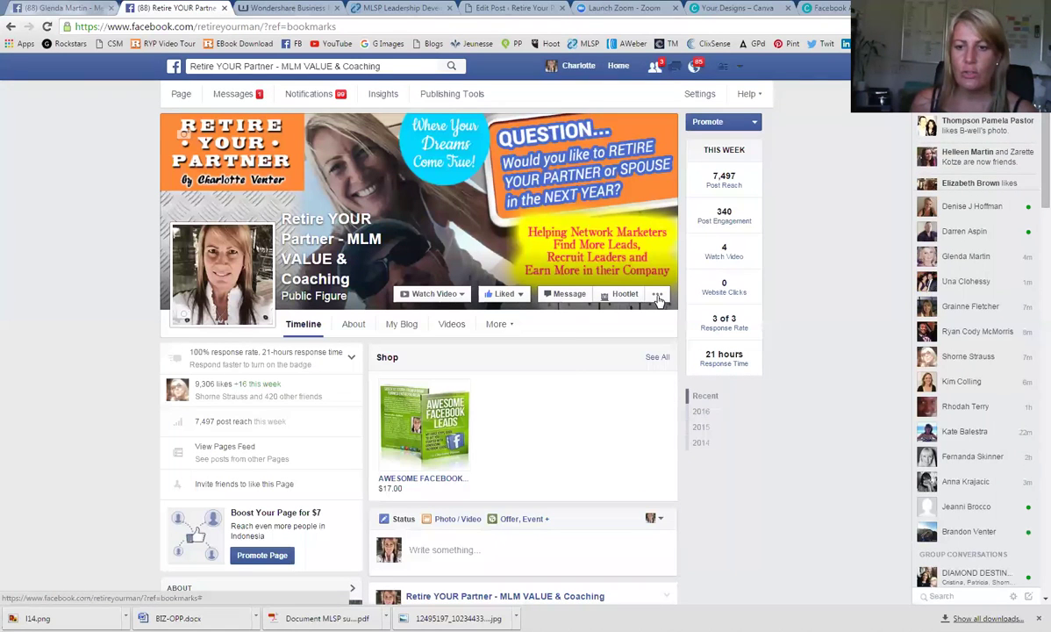
# - Start sharing the business page, choosing your own Timeline as the destination
pyautogui.click(658, 295)
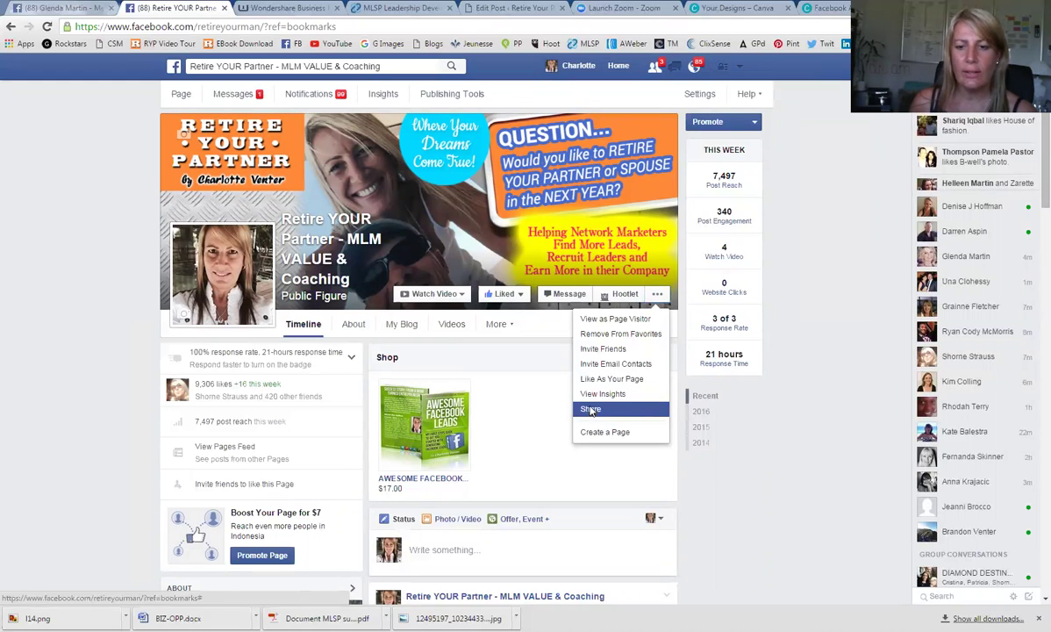
pyautogui.click(590, 410)
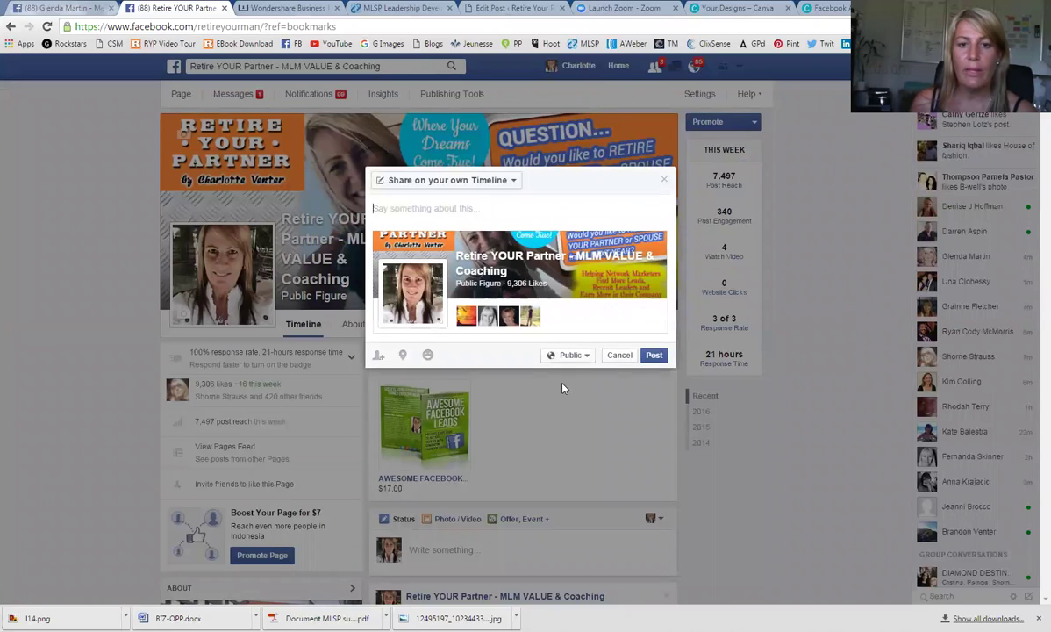
pyautogui.click(513, 180)
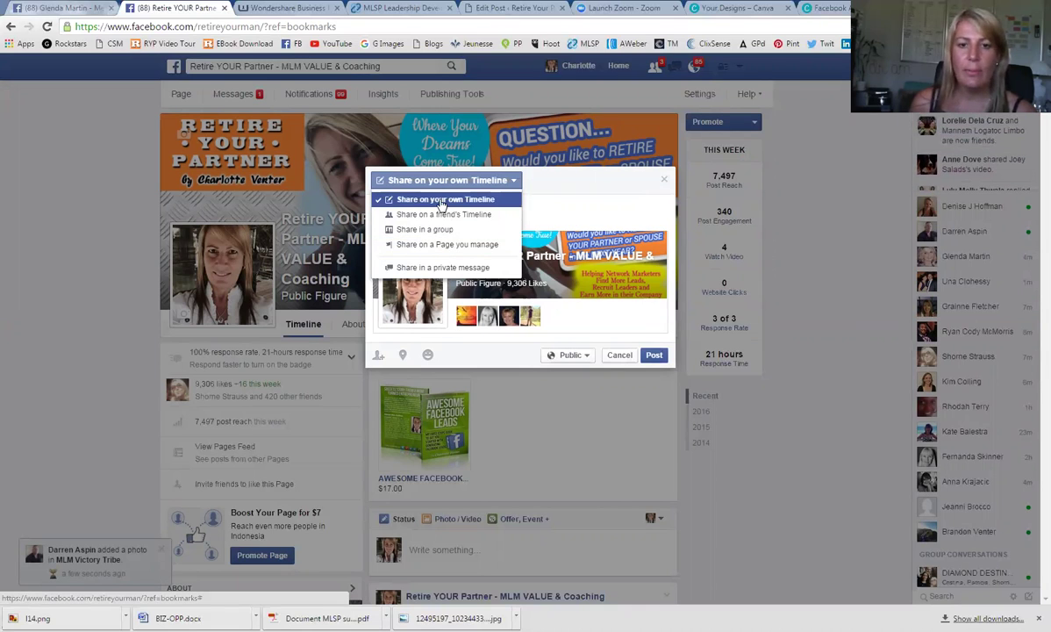
pyautogui.click(441, 201)
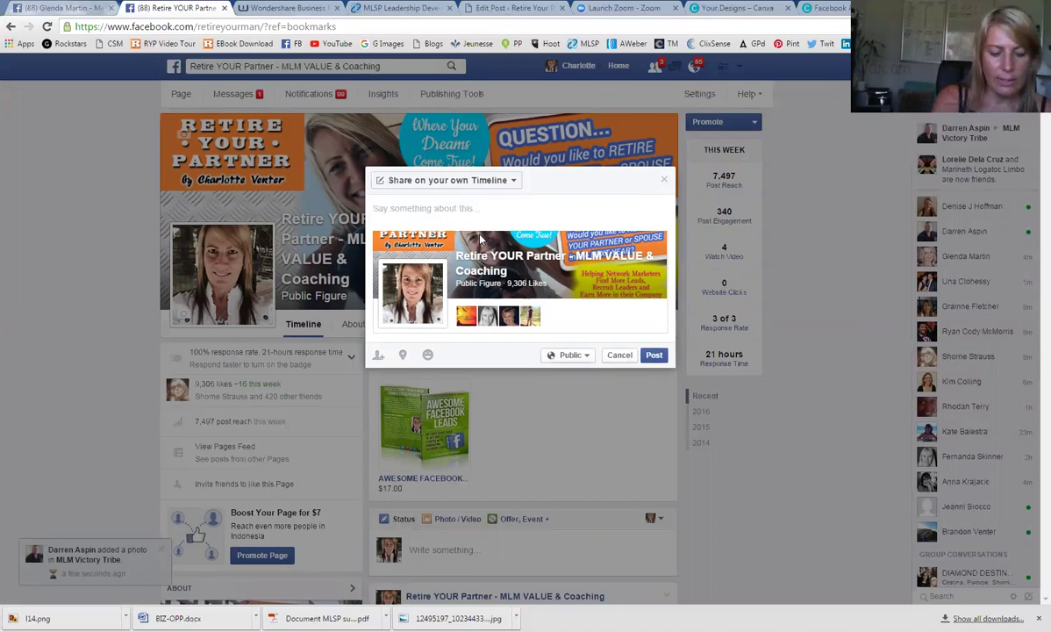
# - Write the share message "Friends have you seen my Business Page for helping folk like you work from home? Please like and share"
pyautogui.write('Friends.')
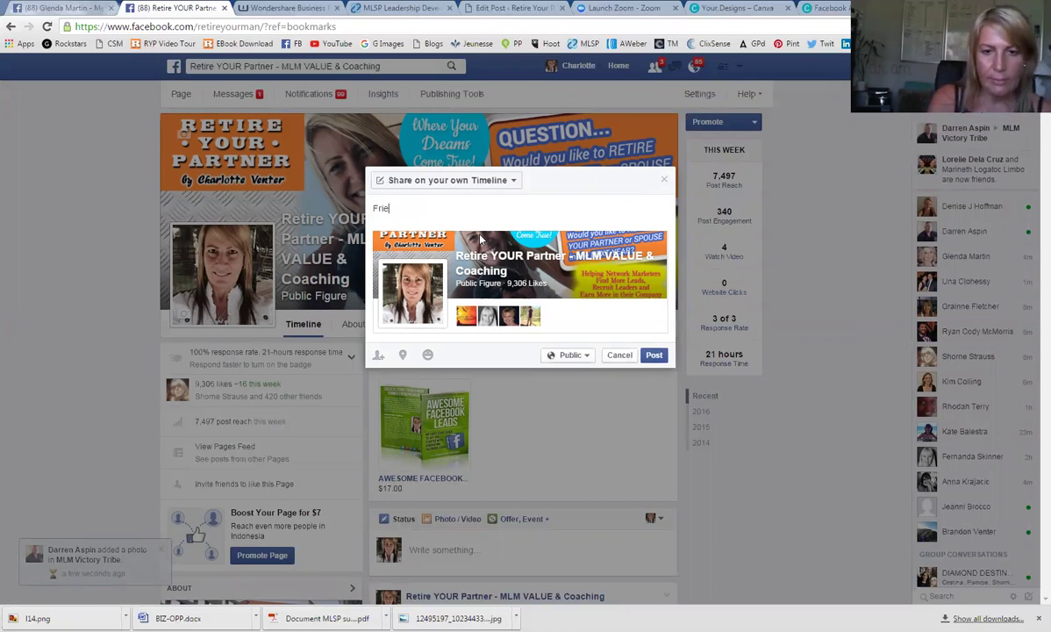
pyautogui.write('have you senn')
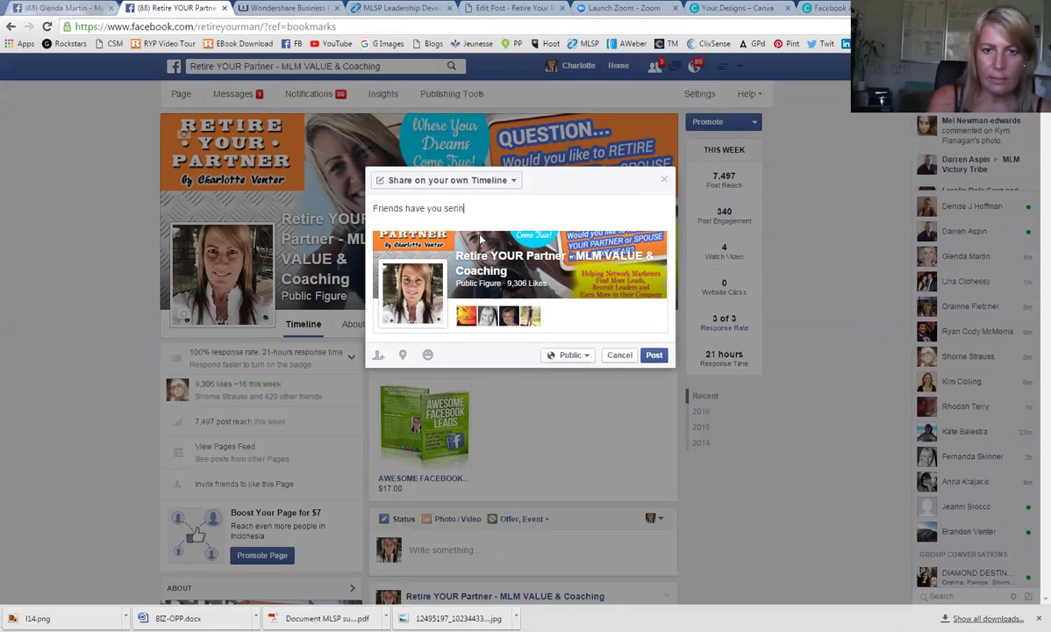
pyautogui.press('BackSpace')
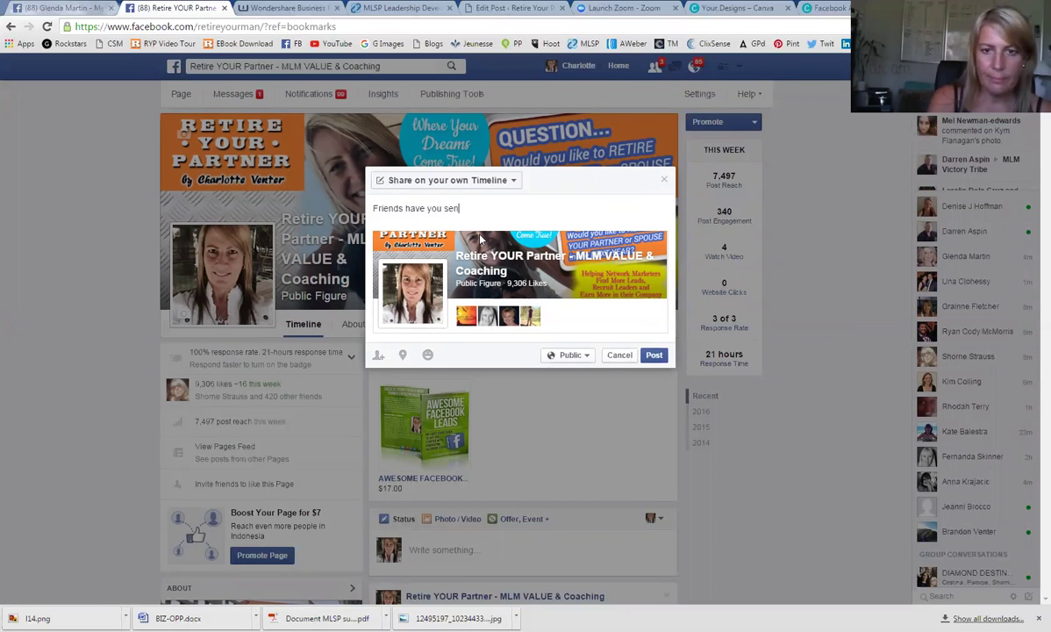
pyautogui.write('my ')
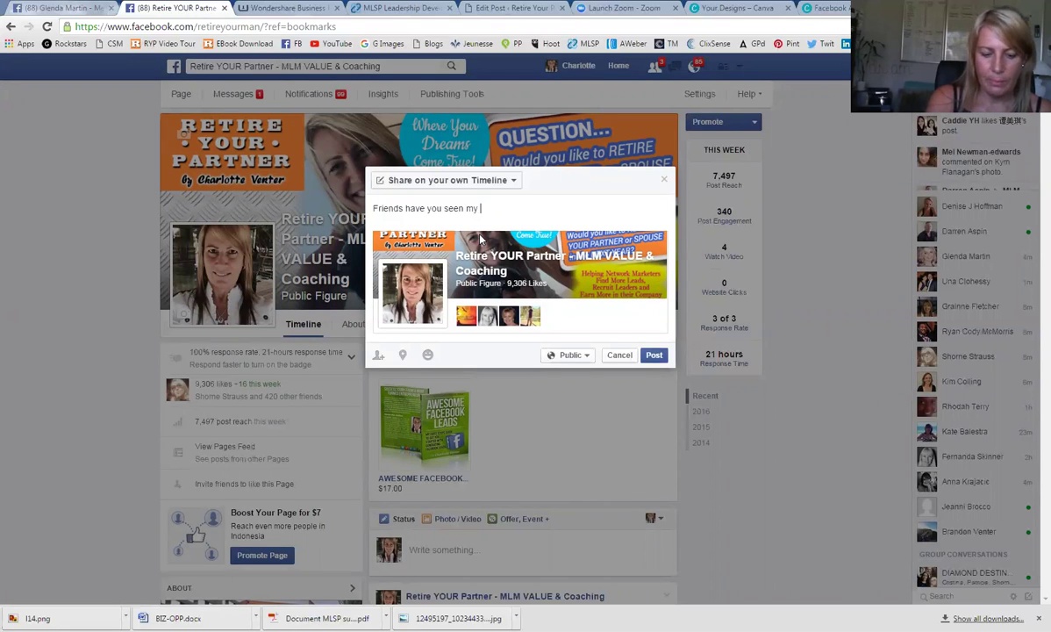
pyautogui.write('Business Page for he')
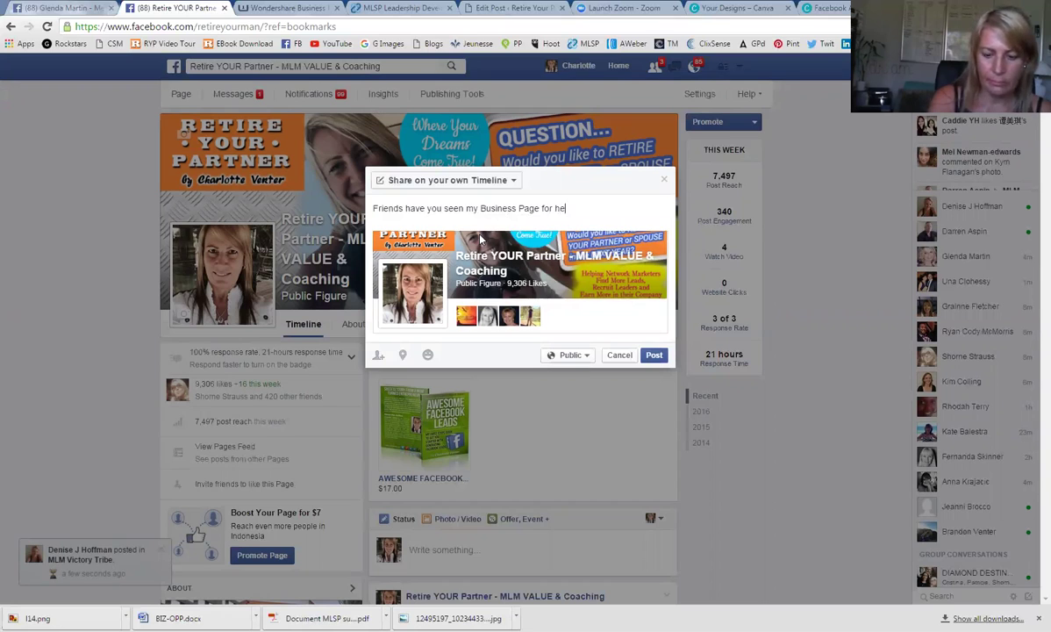
pyautogui.write('lping')
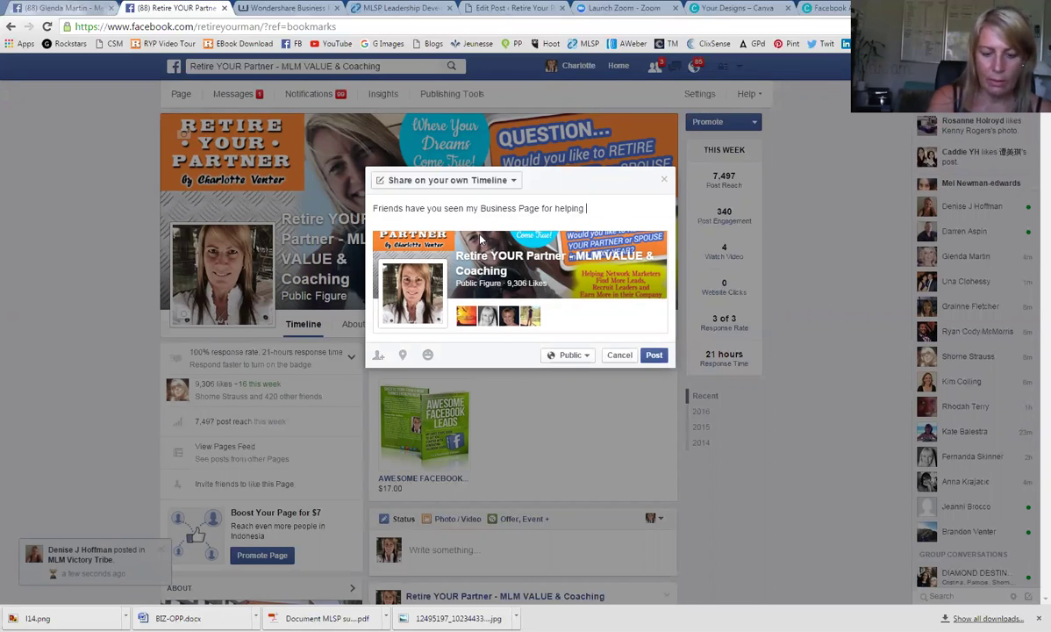
pyautogui.write(' folk like you work from h')
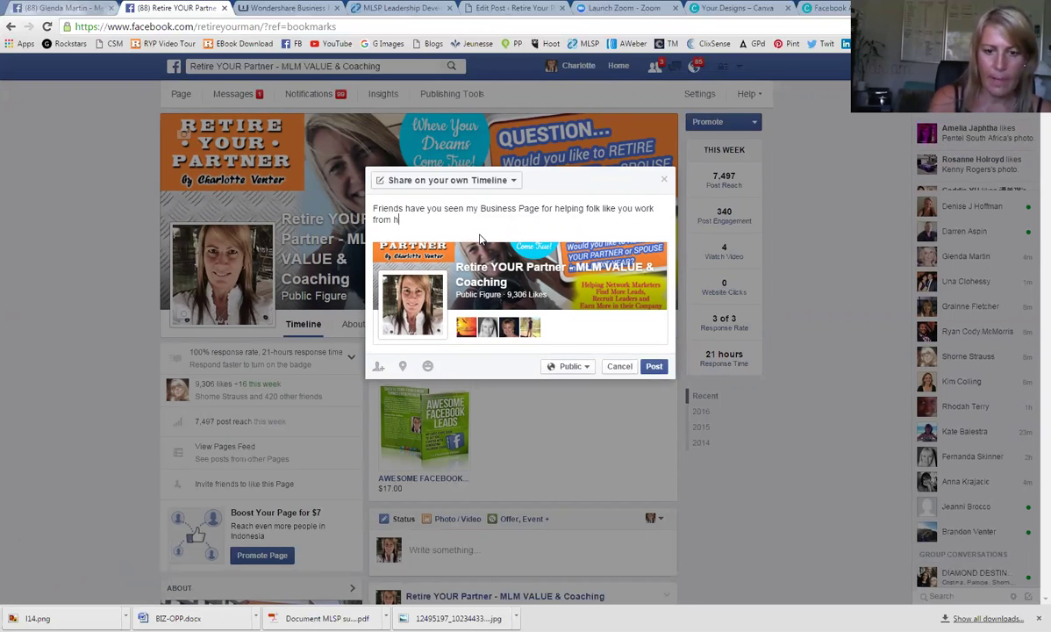
pyautogui.write('ome?  Please like and sha')
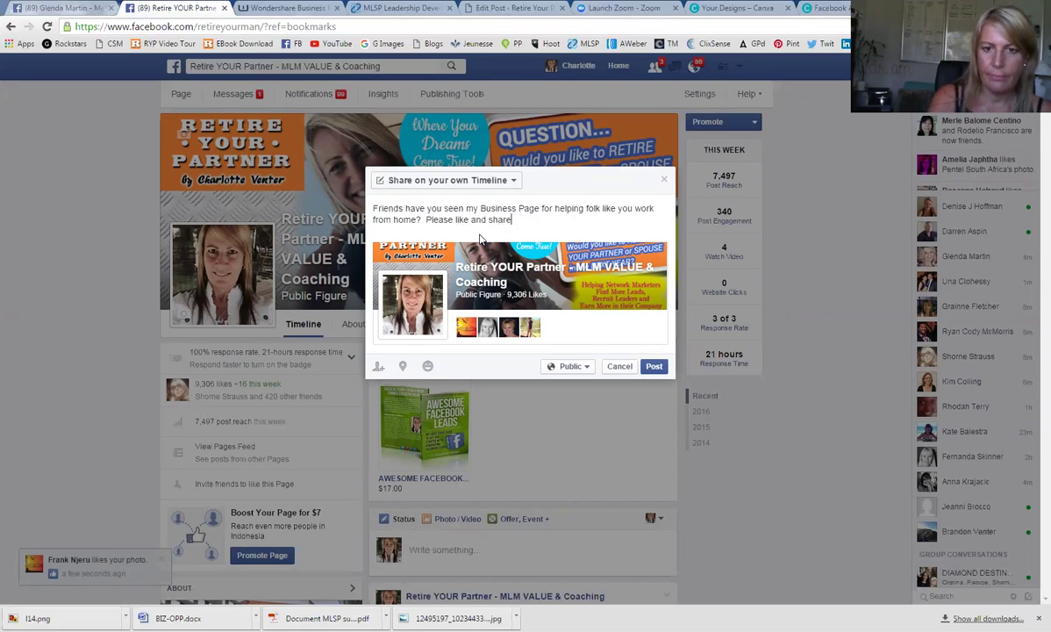
pyautogui.write('re')
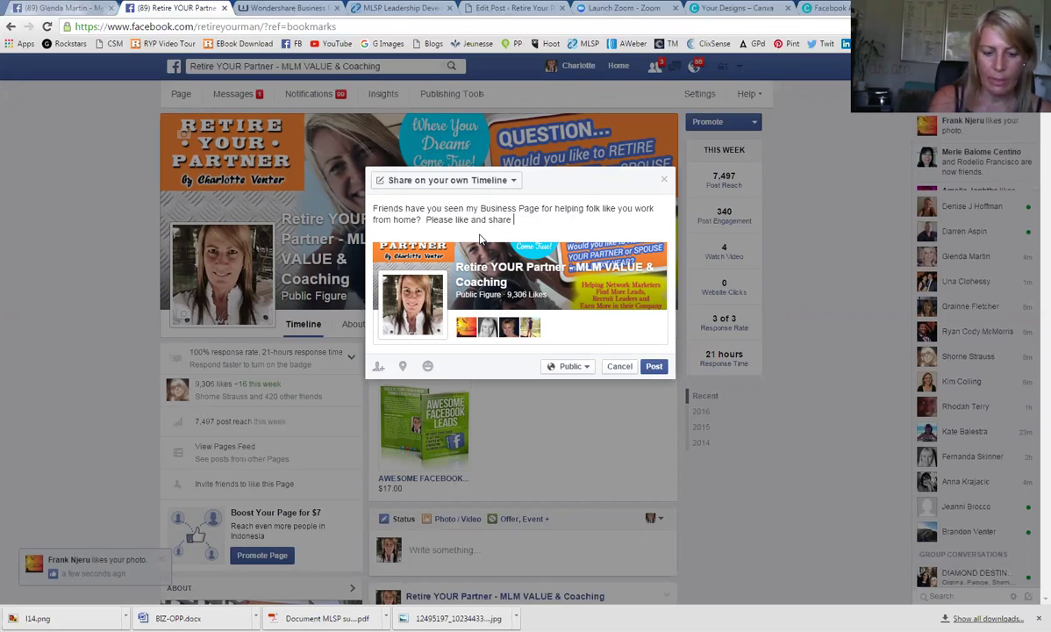
# - Finish the share message with ":) Thanks a ton!" and post it publicly to your own Timeline
pyautogui.press('BackSpace')
pyautogui.press('BackSpace')
pyautogui.press('BackSpace')
pyautogui.press('BackSpace')
pyautogui.press('BackSpace')
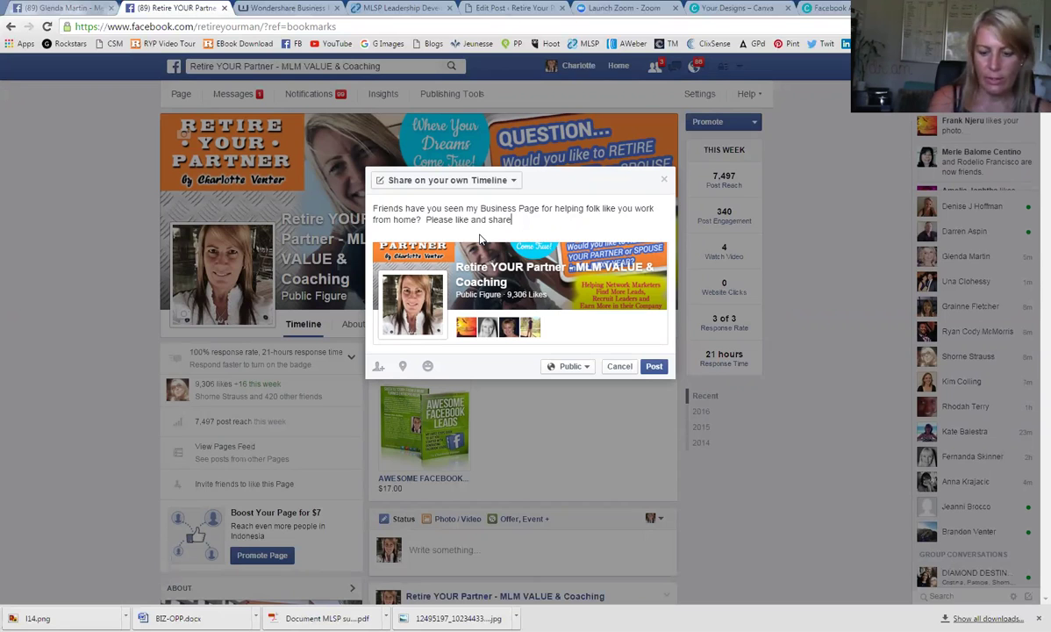
pyautogui.write(':) Thanks a ton!')
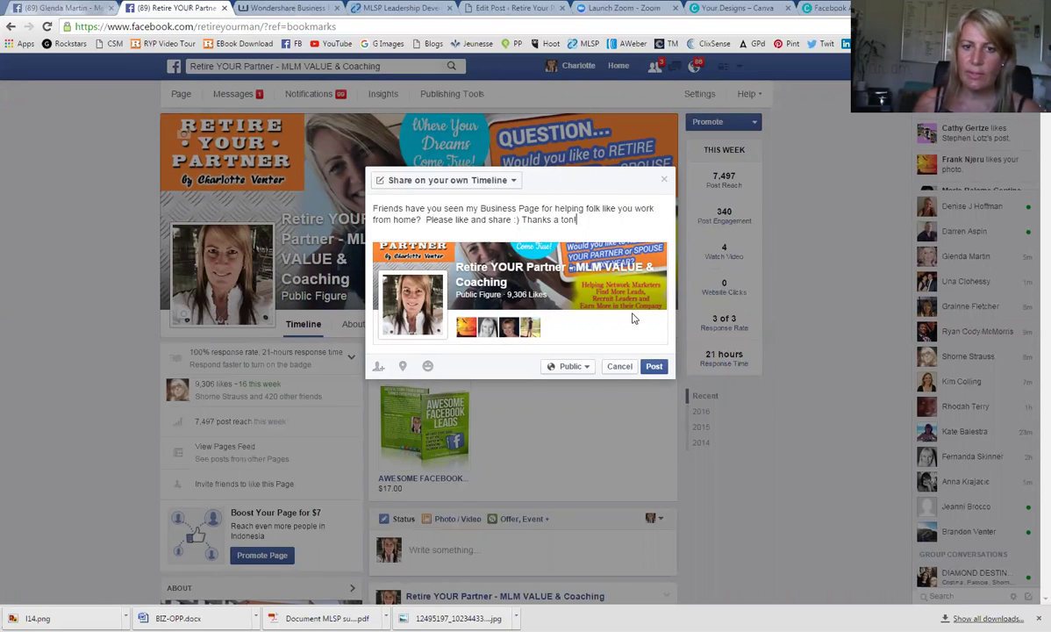
pyautogui.click(654, 367)
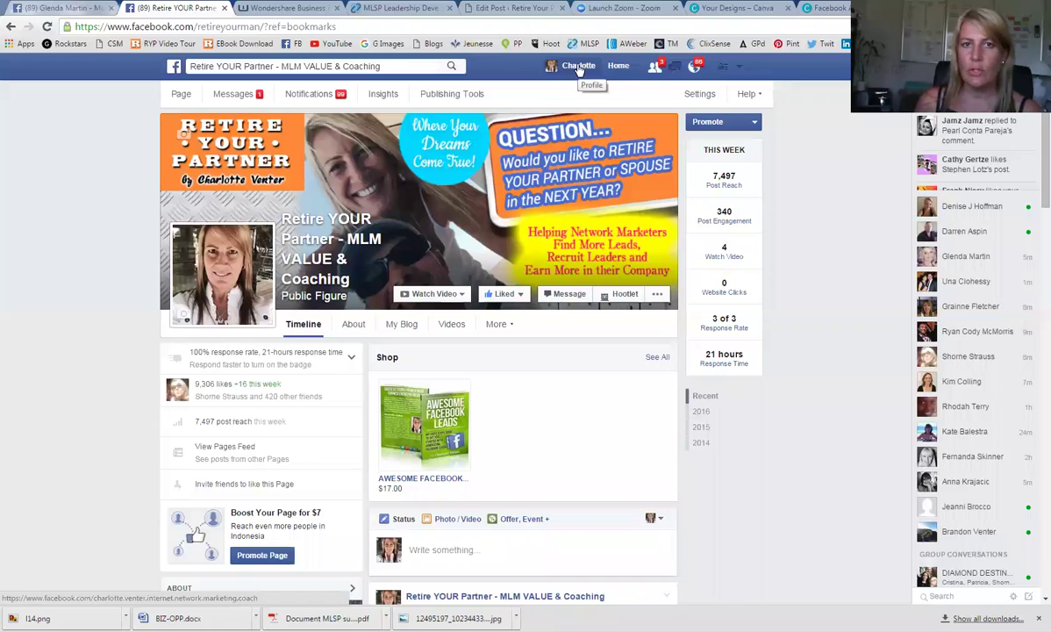
# - Open your personal profile and check how the shared page post appears on the Timeline
pyautogui.click(578, 68)
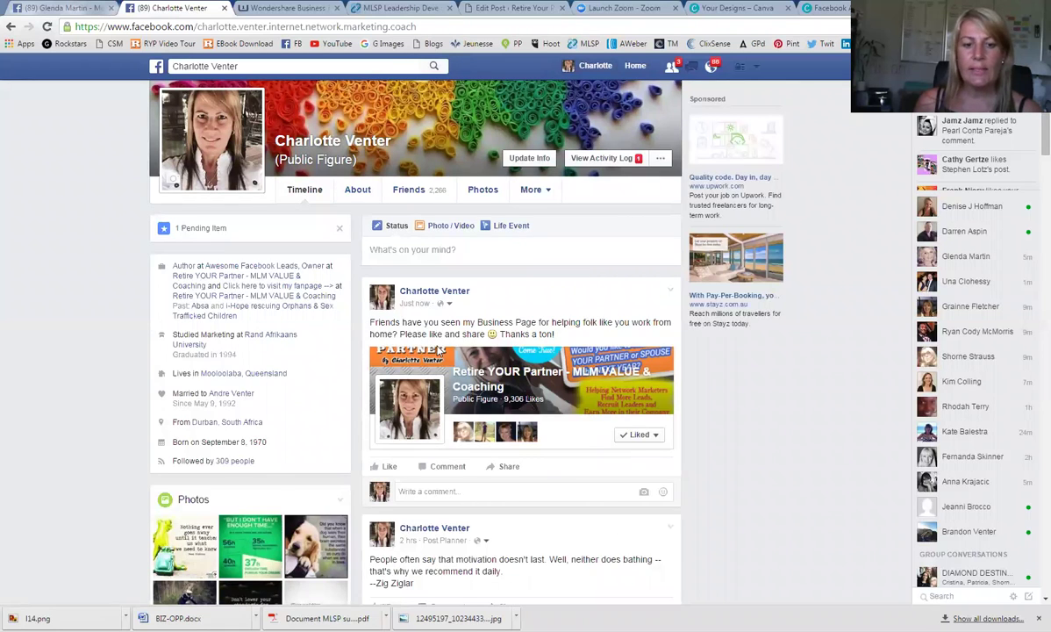
pyautogui.scroll(-3, 305, 408)
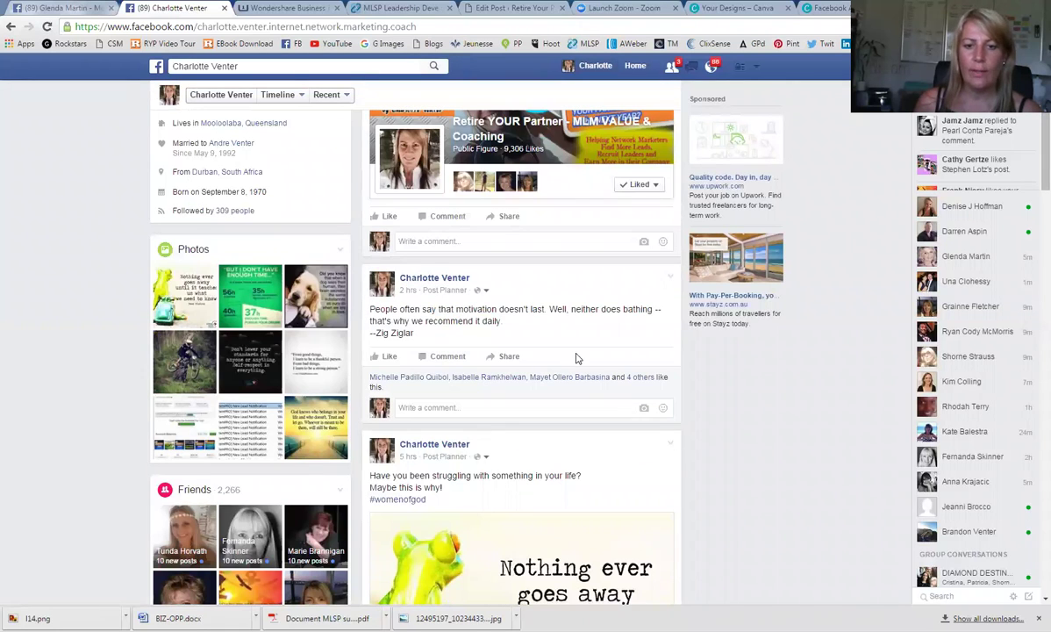
pyautogui.scroll(3, 574, 356)
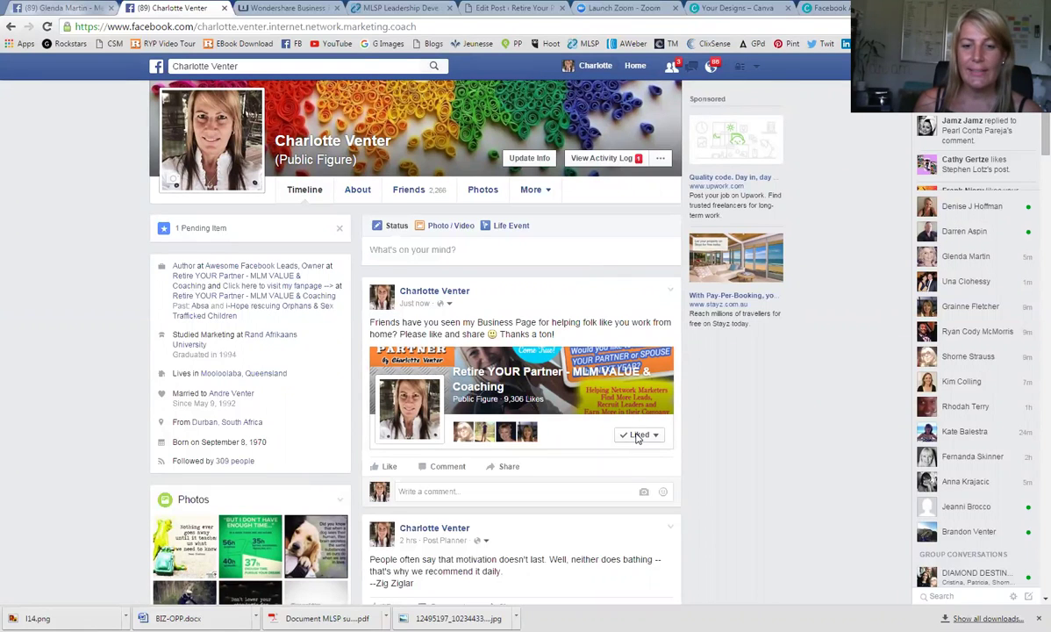
pyautogui.moveTo(636, 436)
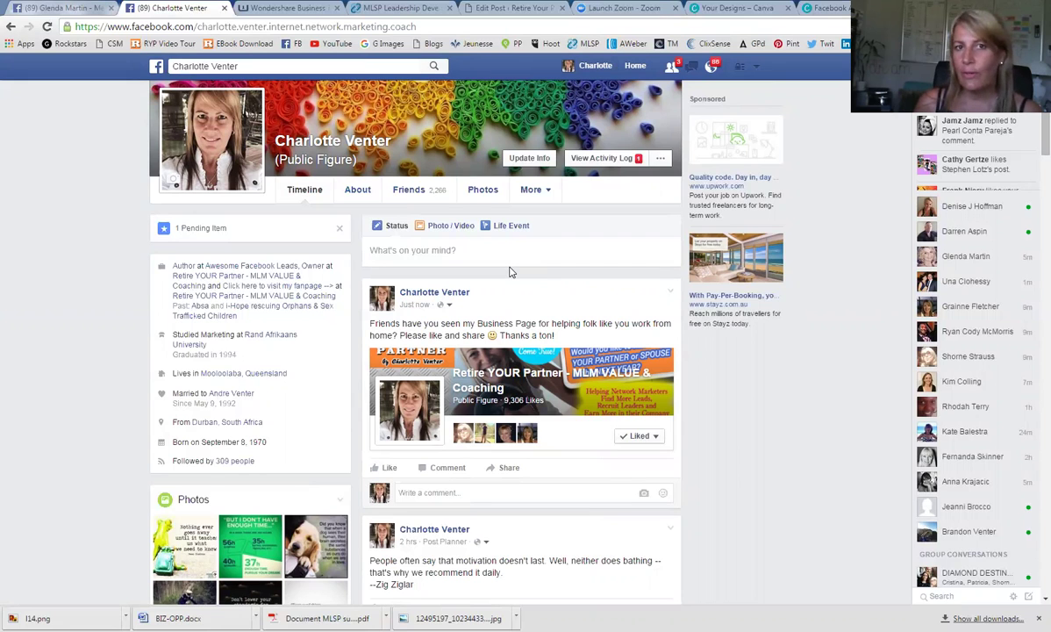
pyautogui.scroll(1, 511, 272)
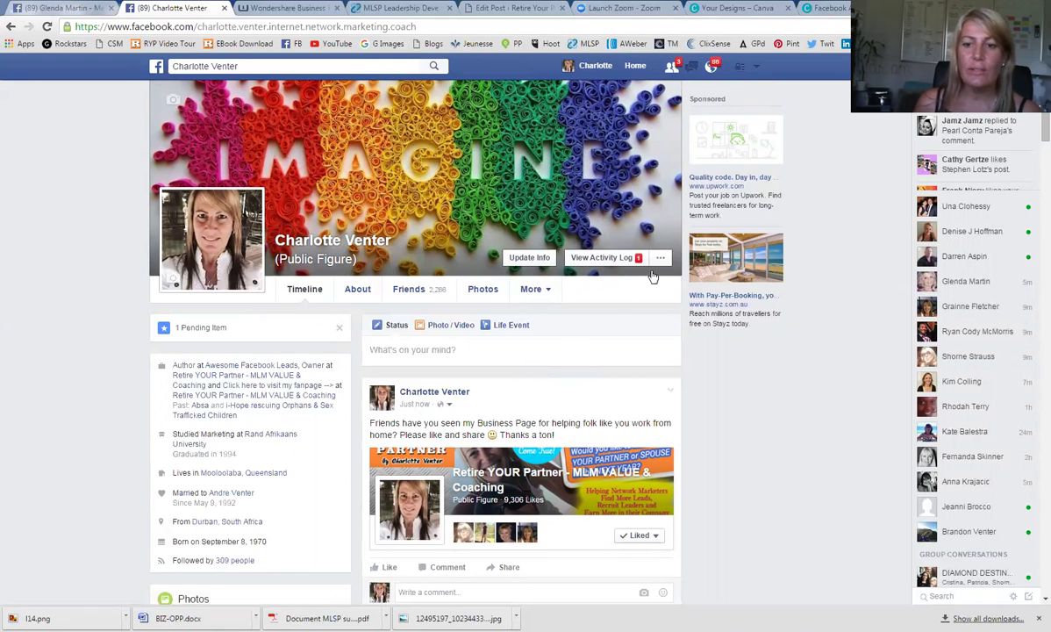
# - Reopen the Retire YOUR Partner page from the home feed and start sharing it in the MLM LEADERS IN AFRICA group
pyautogui.click(602, 67)
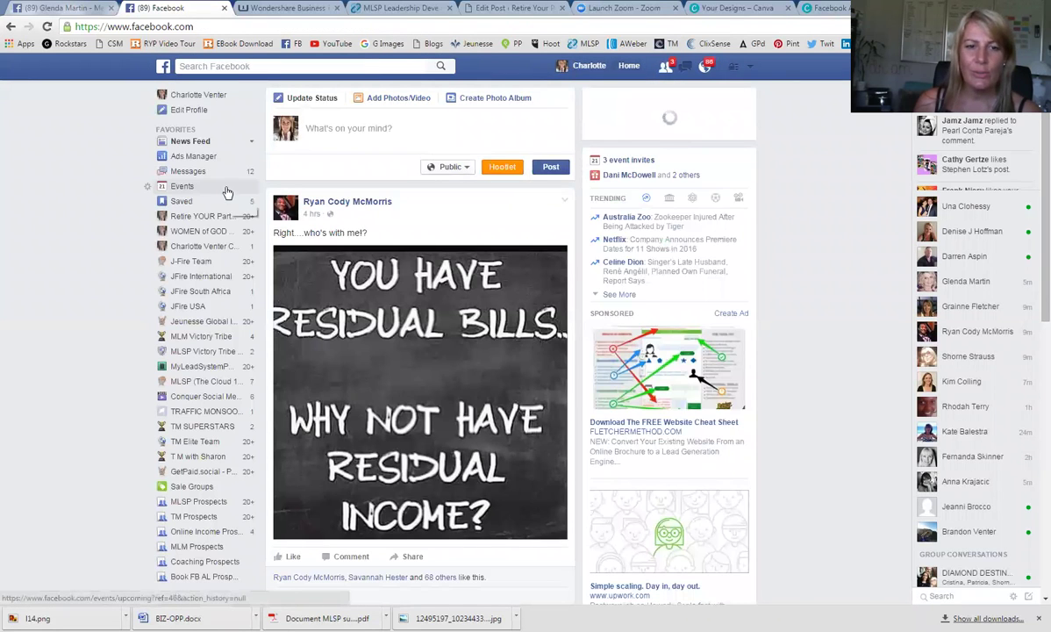
pyautogui.click(180, 219)
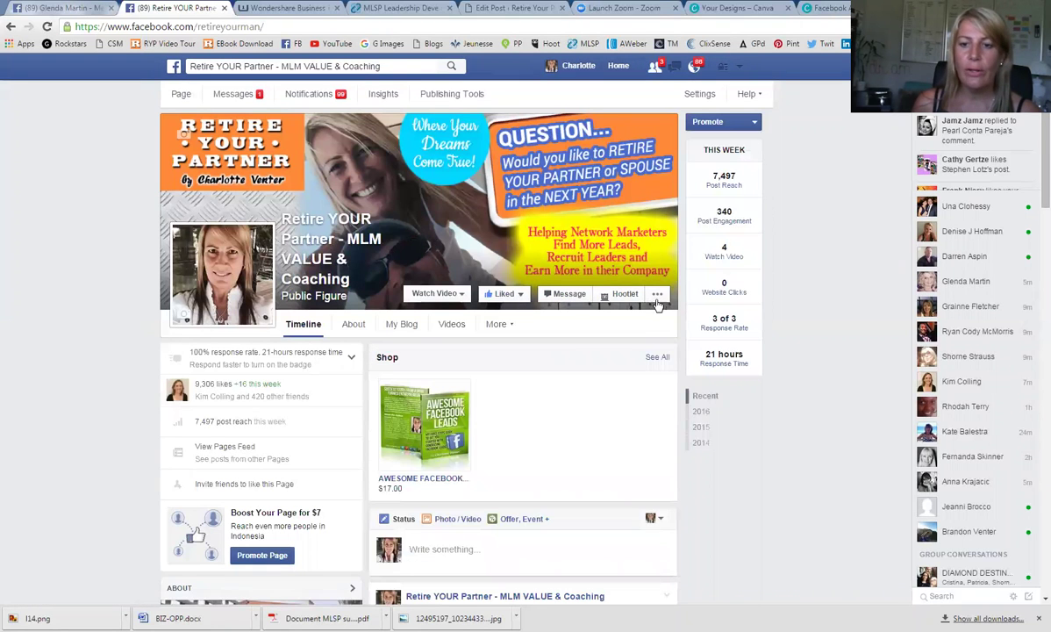
pyautogui.click(656, 294)
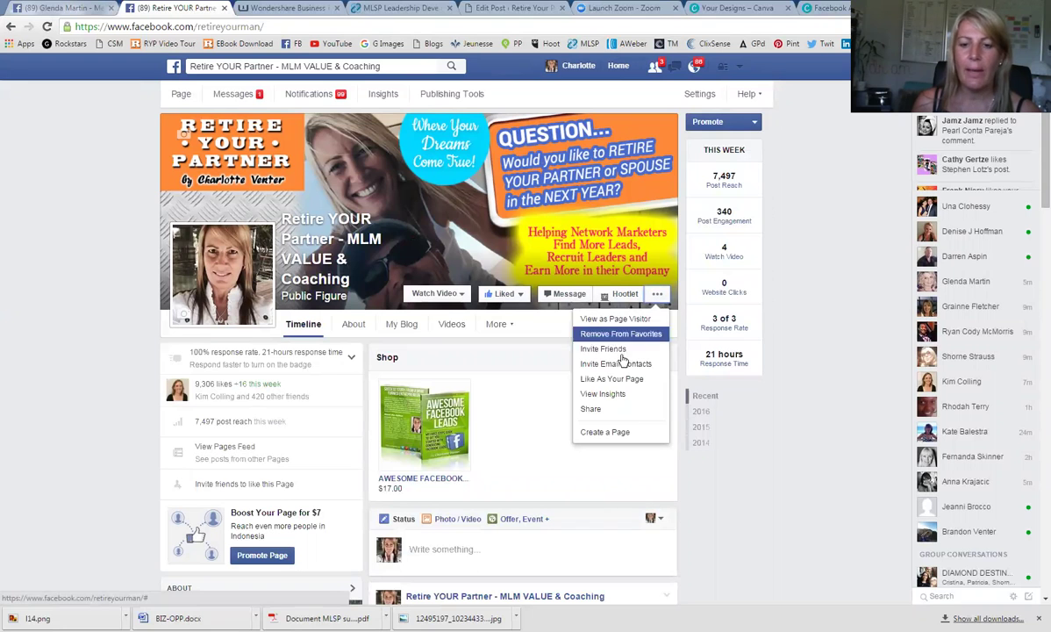
pyautogui.click(583, 406)
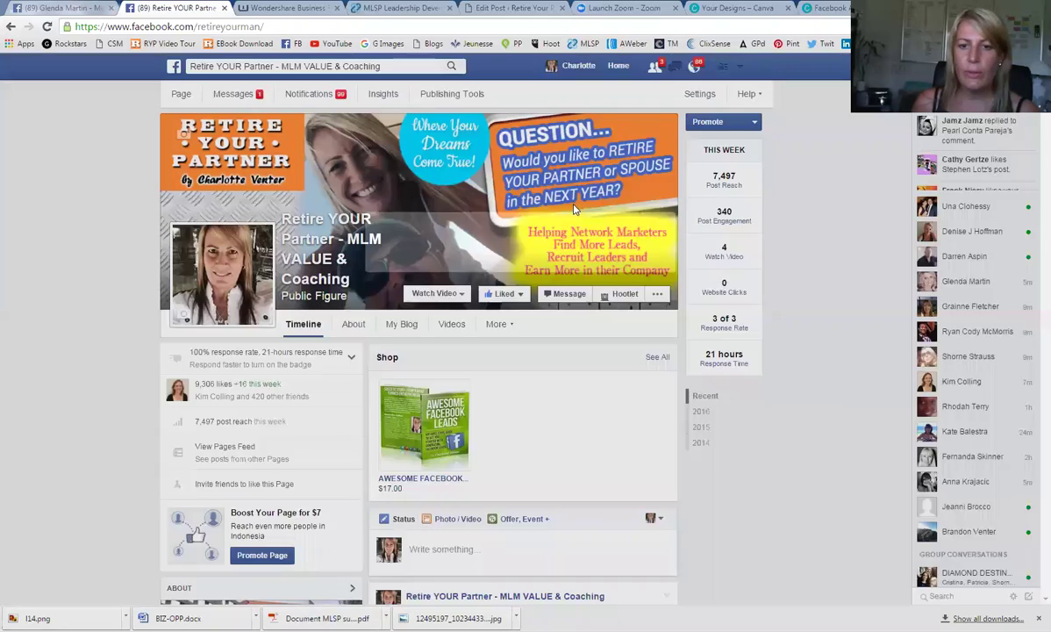
pyautogui.click(513, 181)
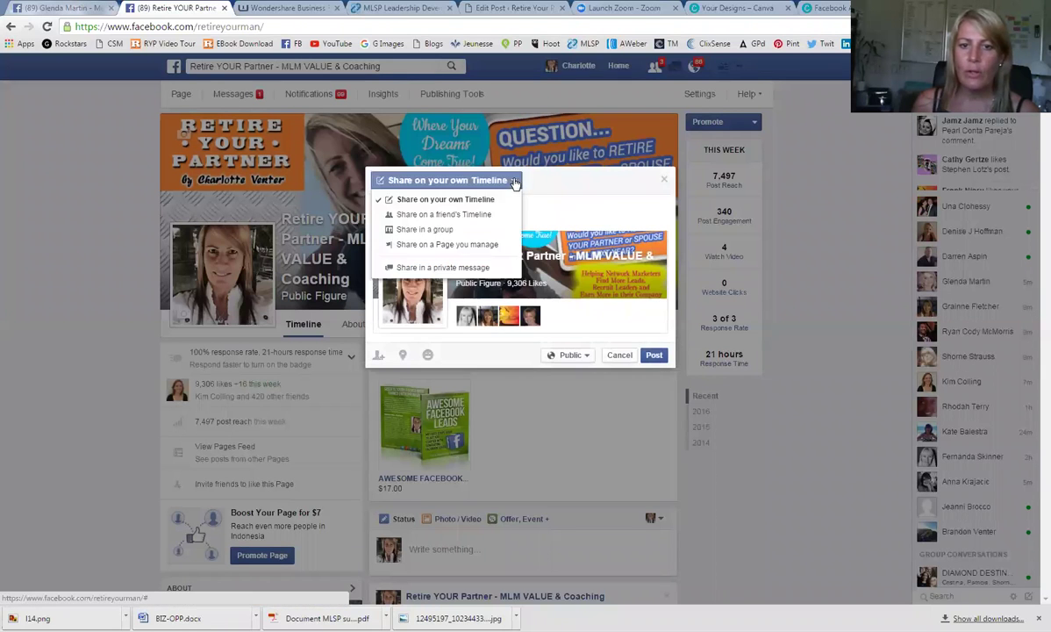
pyautogui.click(458, 228)
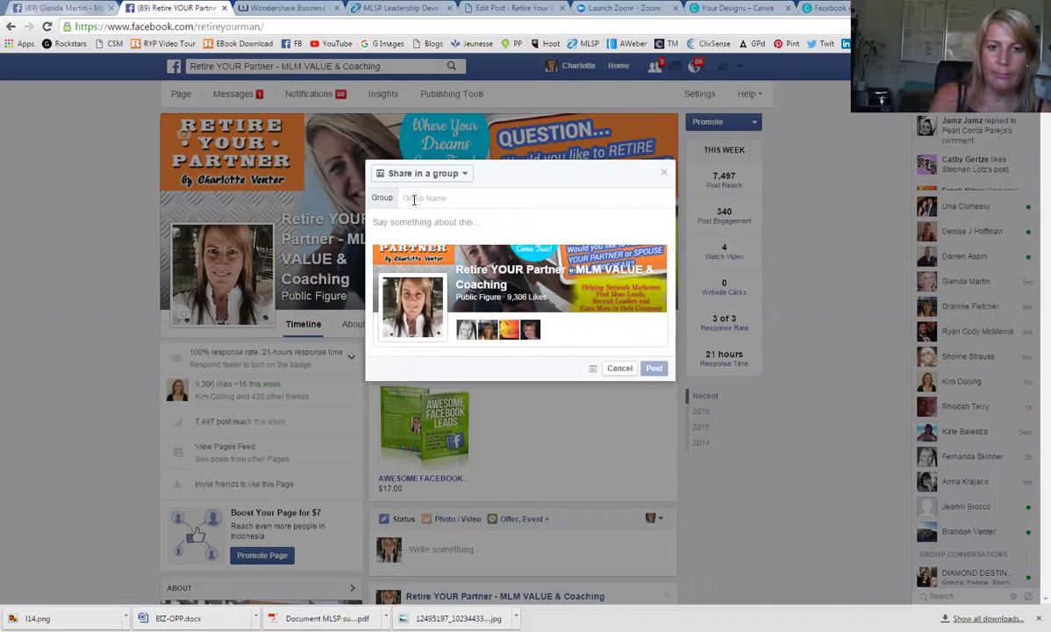
pyautogui.write('MLM')
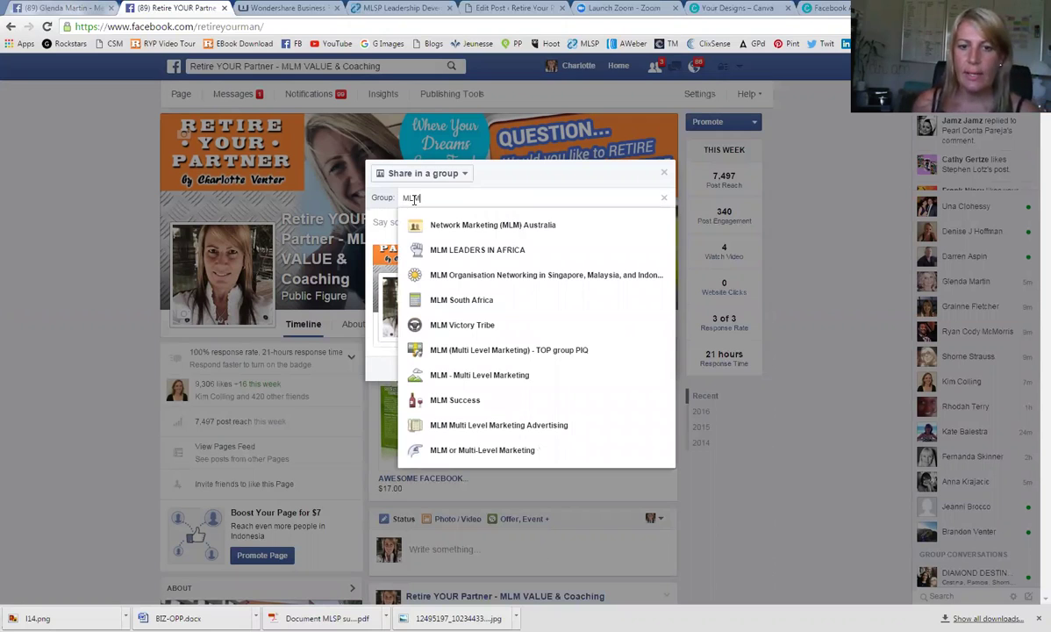
pyautogui.click(439, 248)
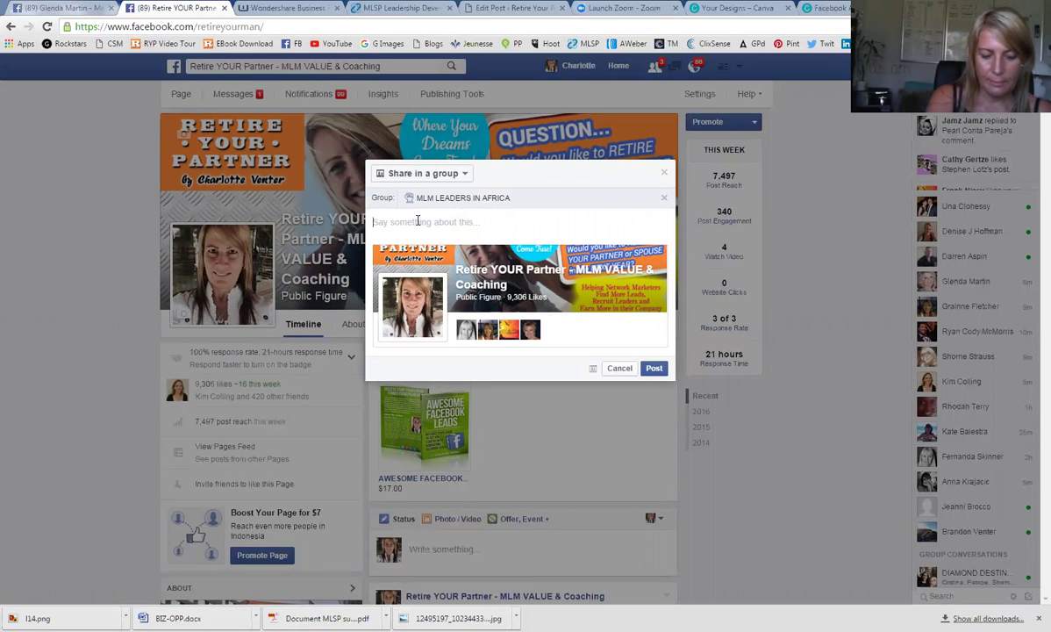
# - Post the group share captioned "Fellow South Africans - please like my page. I love helping people like you work from home and be successful. Thanks a ton!"
pyautogui.click(418, 221)
pyautogui.write('F')
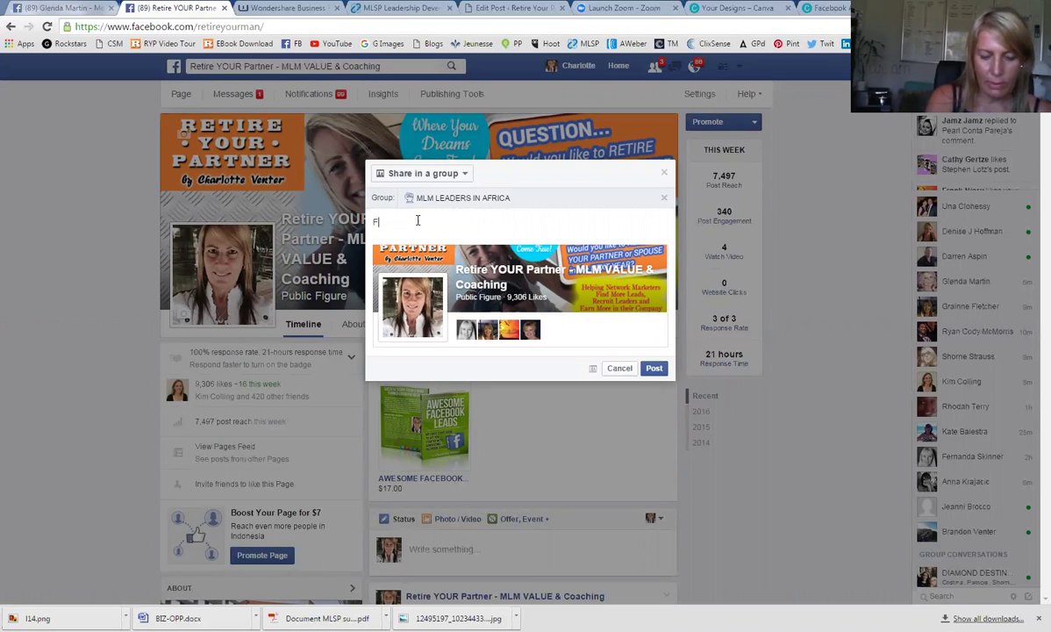
pyautogui.write('ellow Sou')
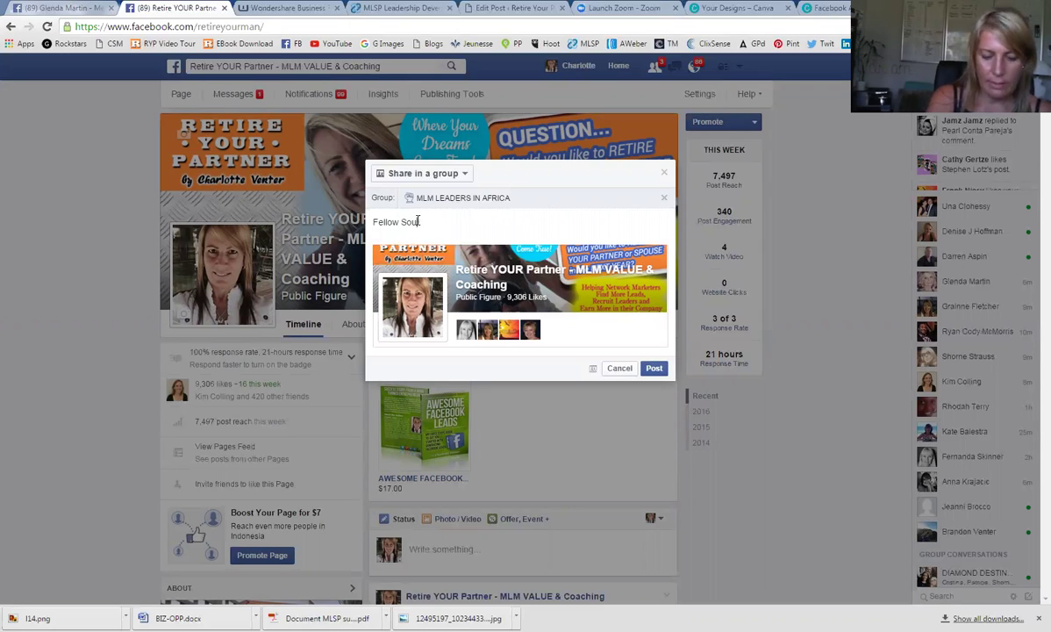
pyautogui.write('th Africans')
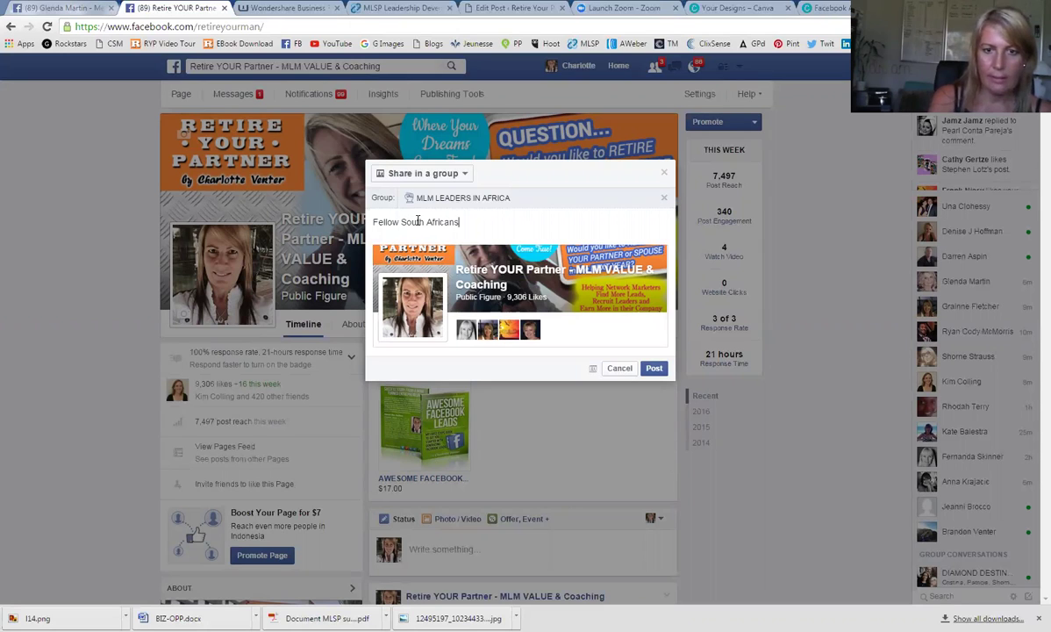
pyautogui.write(' - please like m')
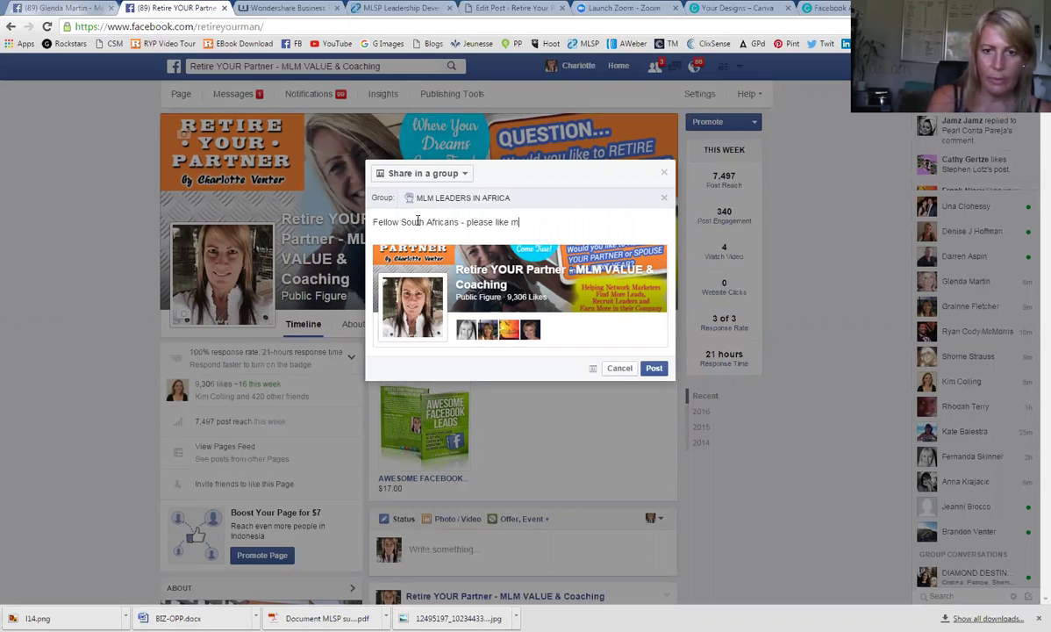
pyautogui.write('y page . I love helpin')
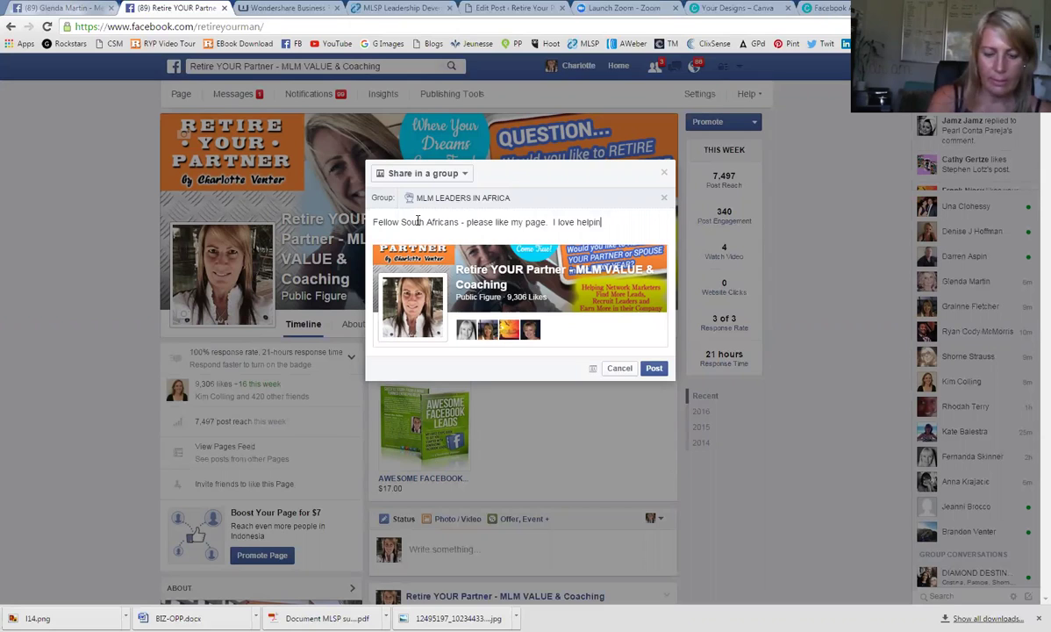
pyautogui.write('g people like you work from ')
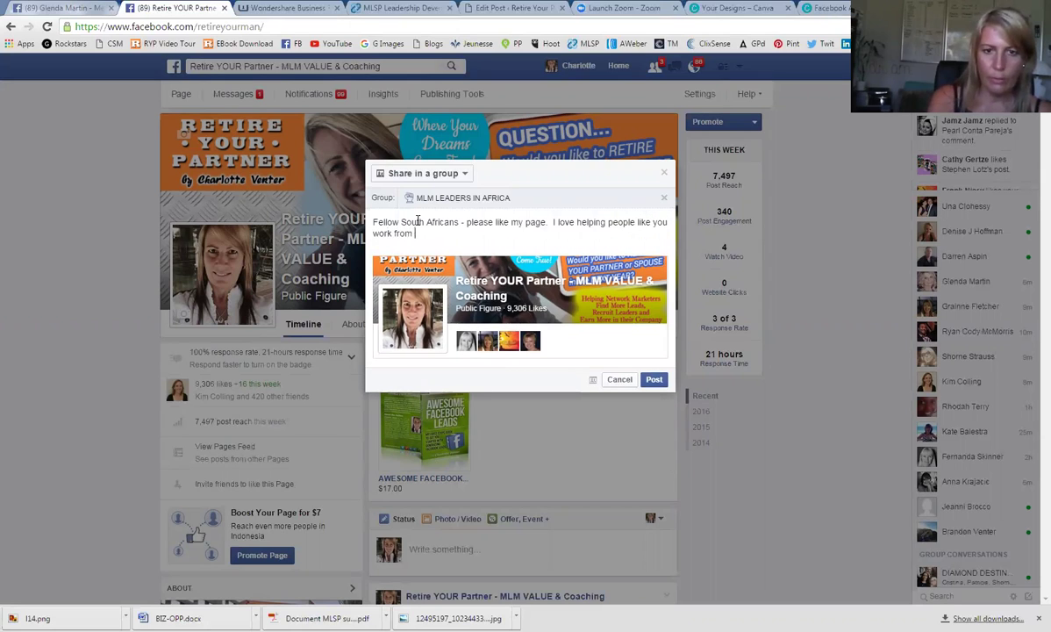
pyautogui.write('home and be successful')
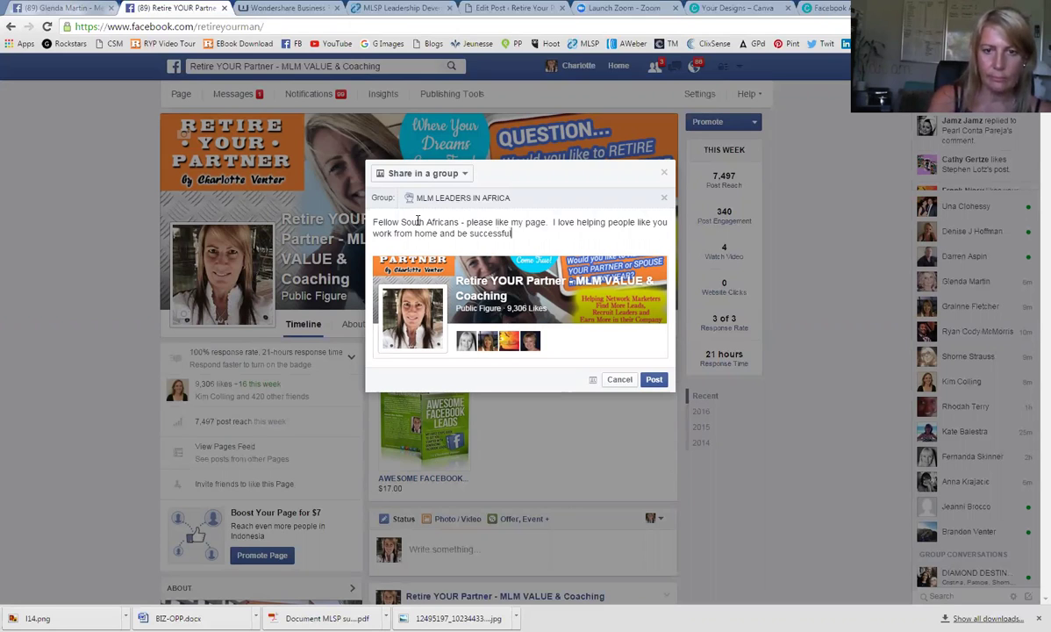
pyautogui.write('.  Th')
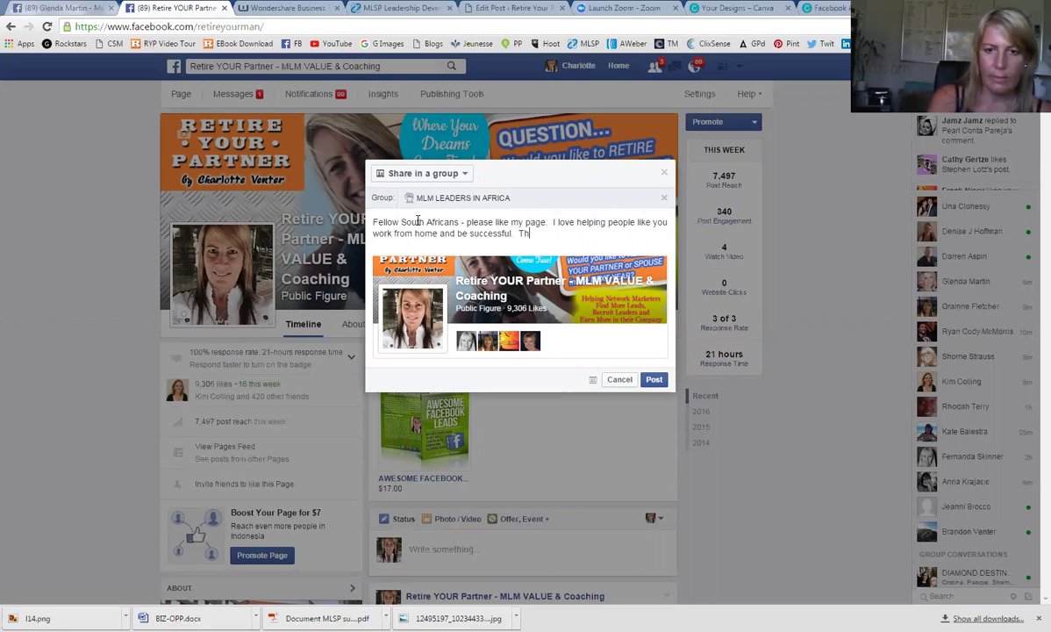
pyautogui.write('anks a ton!')
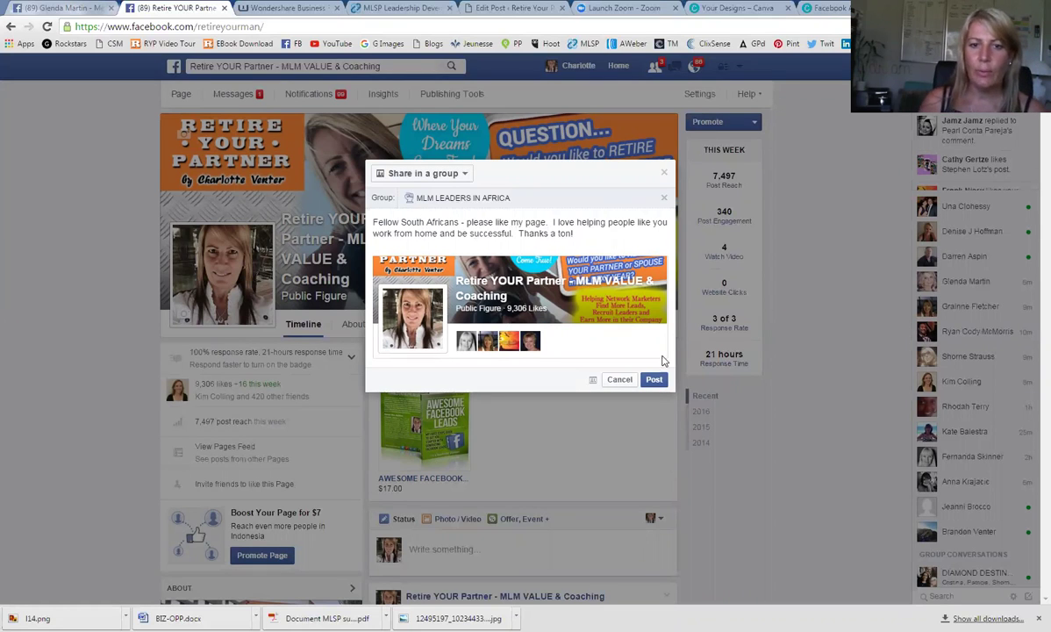
pyautogui.click(654, 380)
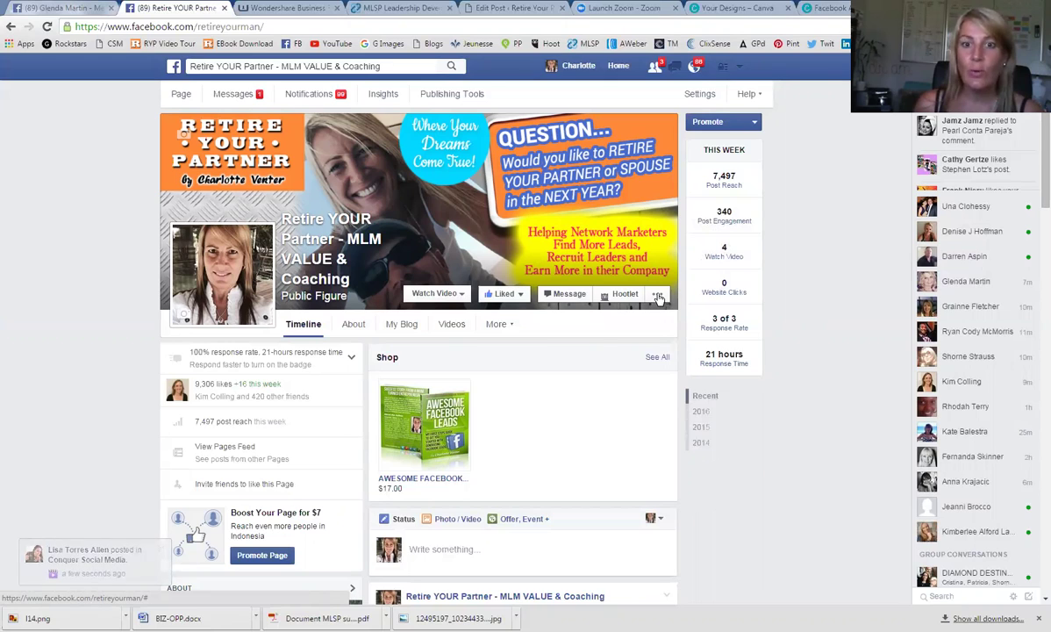
# - Open the dialog for inviting friends to like the Retire YOUR Partner page and look through the friend list
pyautogui.click(658, 296)
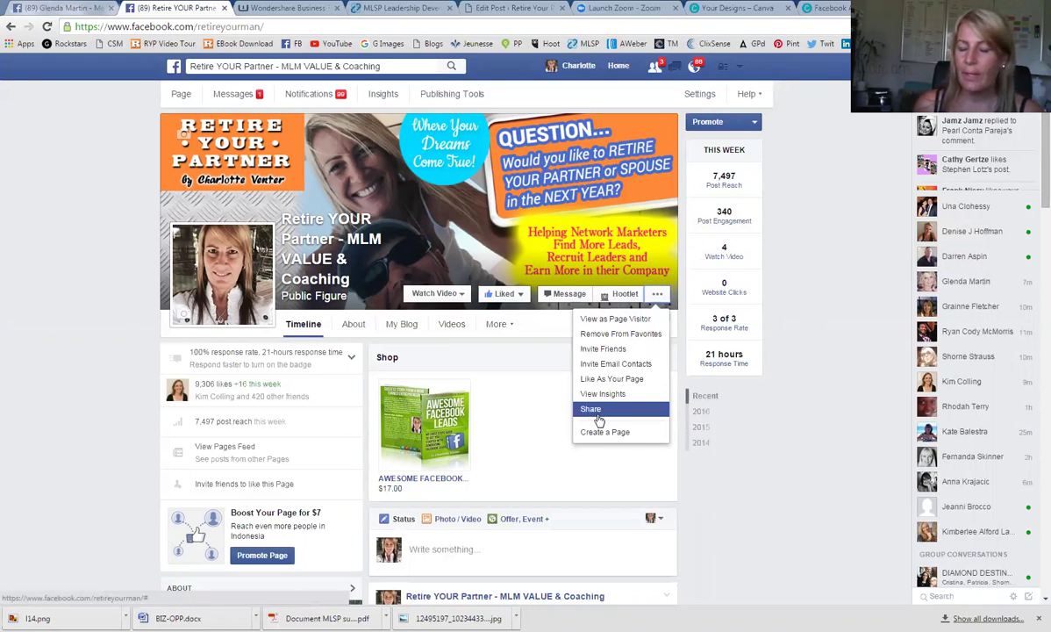
pyautogui.click(724, 524)
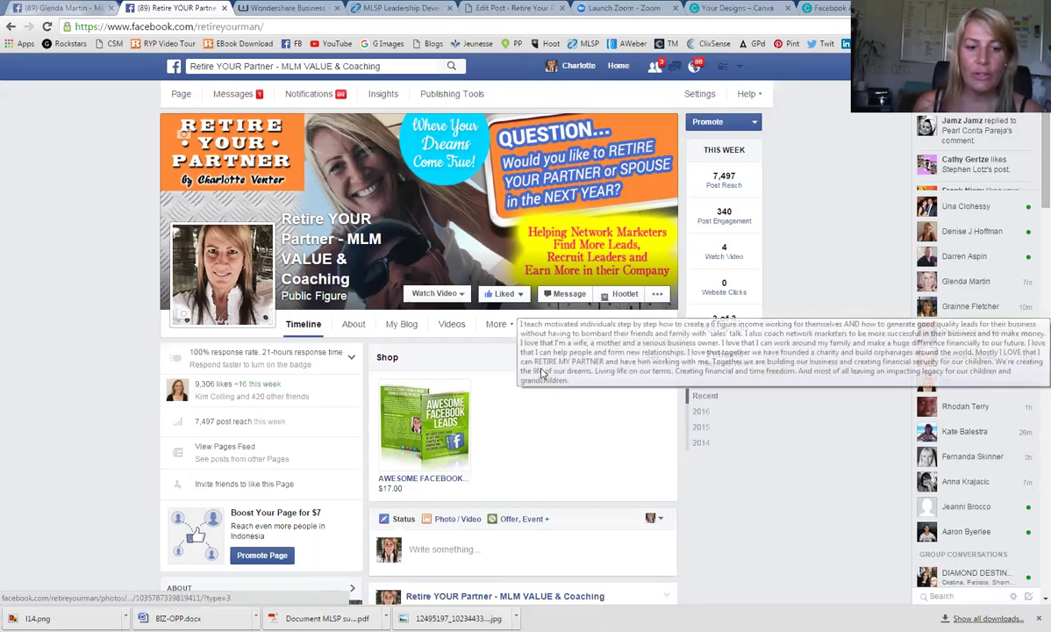
pyautogui.click(225, 485)
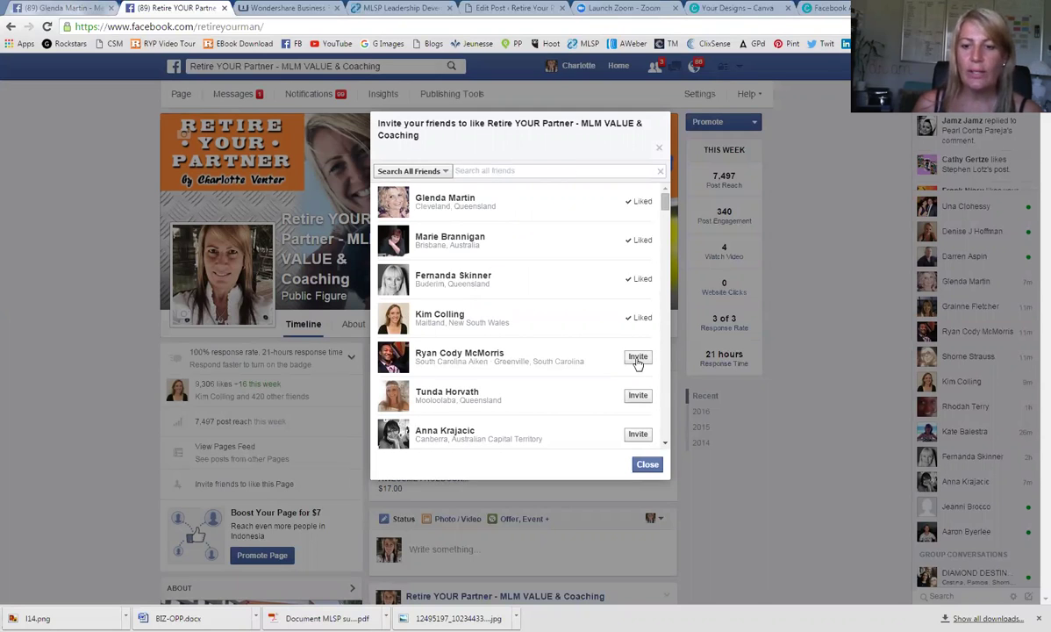
pyautogui.scroll(-10, 565, 325)
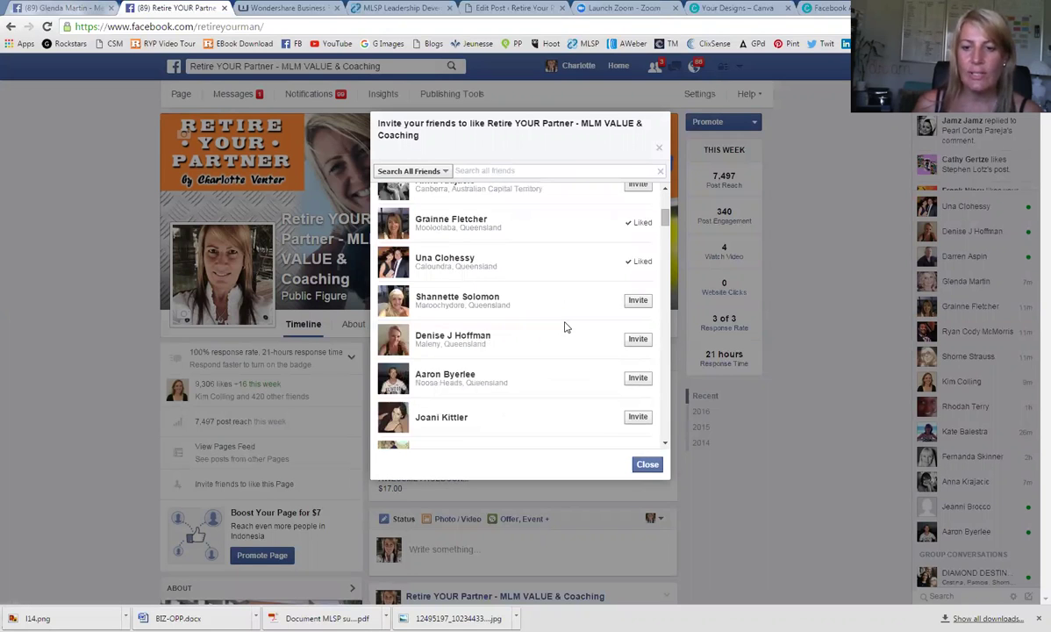
pyautogui.scroll(-1, 564, 326)
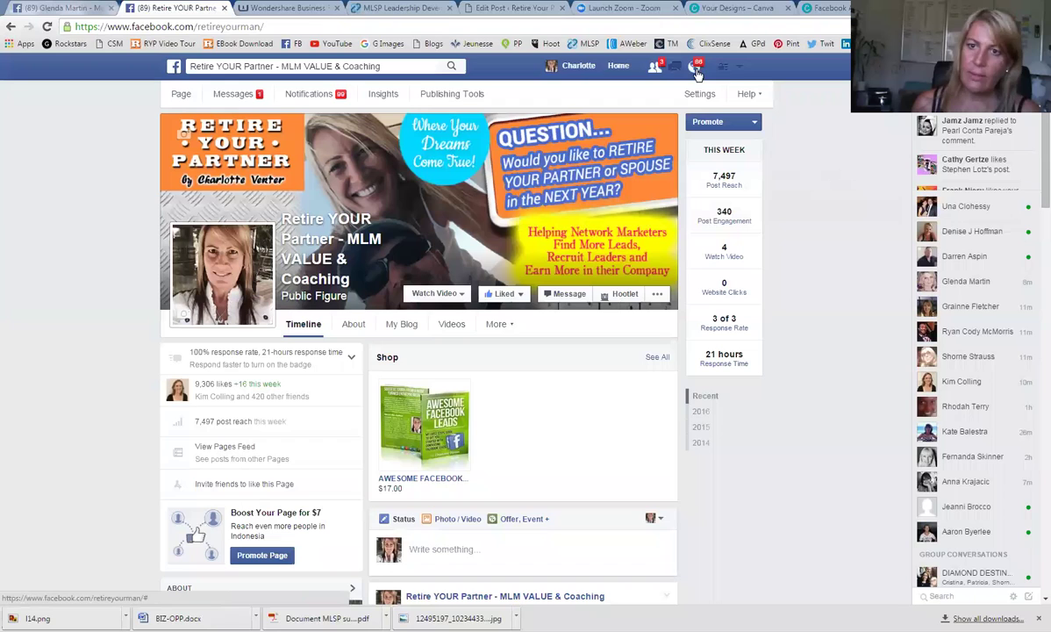
# - Switch to using Facebook as the Retire YOUR Partner page instead of the personal profile
pyautogui.click(740, 68)
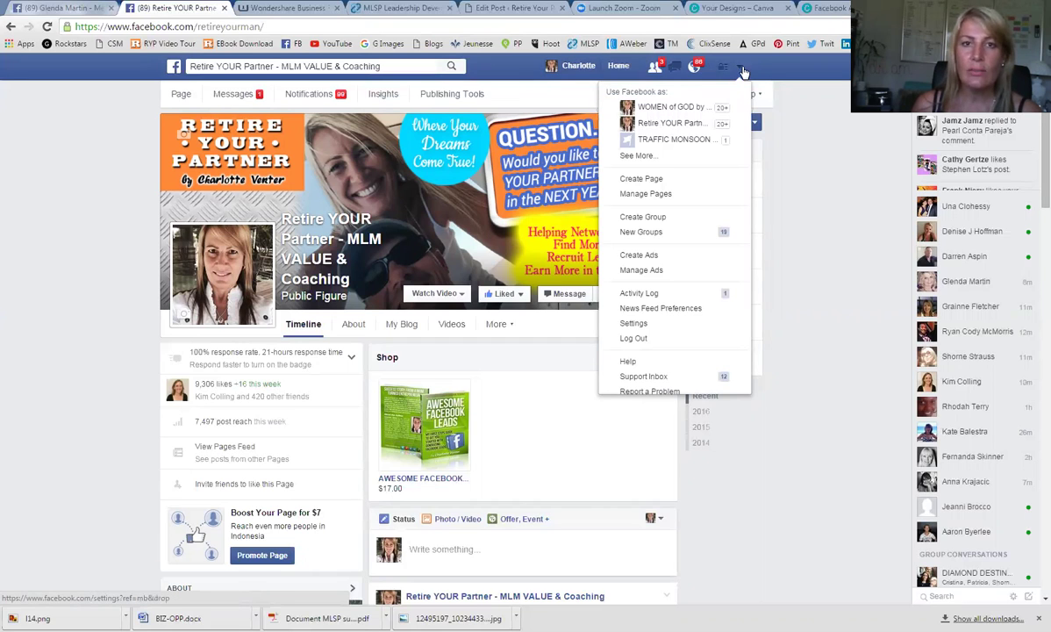
pyautogui.click(665, 123)
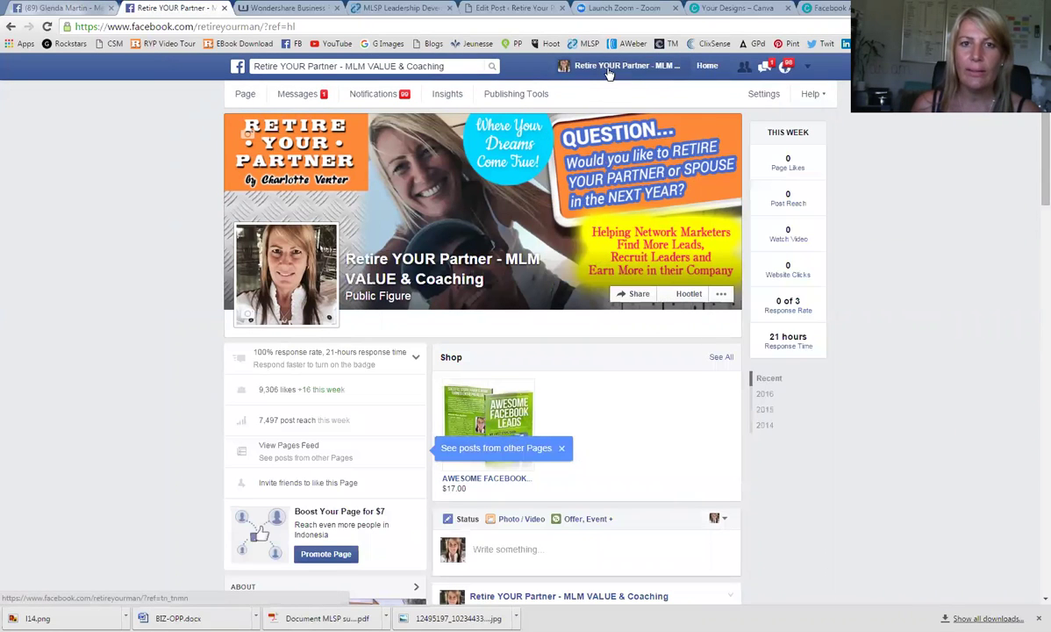
# - Search for "mlm", open the MLM Worldwide Business Opportunities group and look through its posts as the page
pyautogui.click(463, 65)
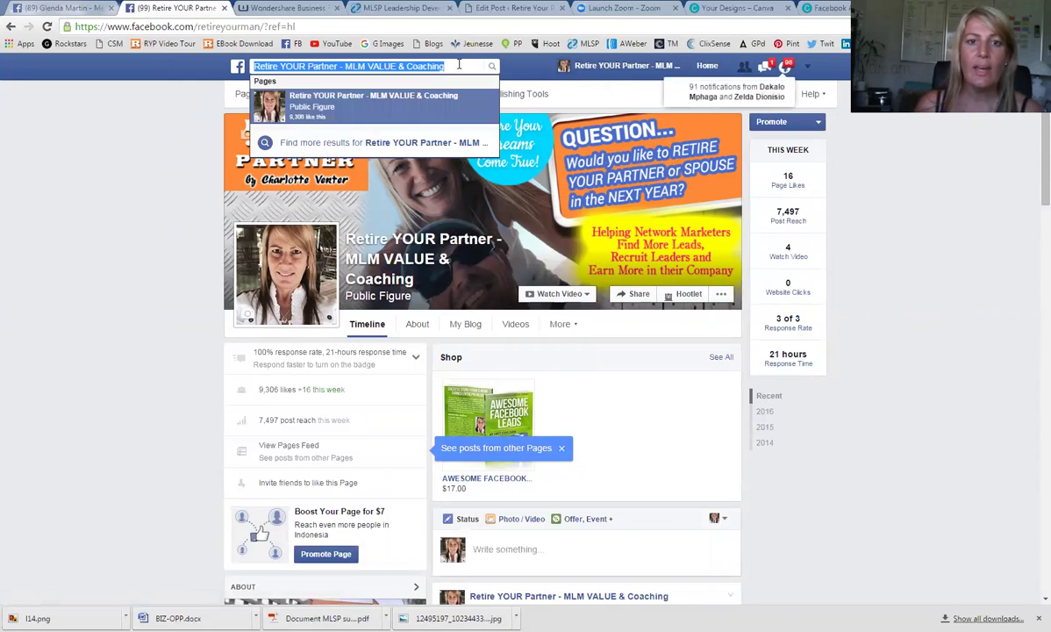
pyautogui.write('mlm')
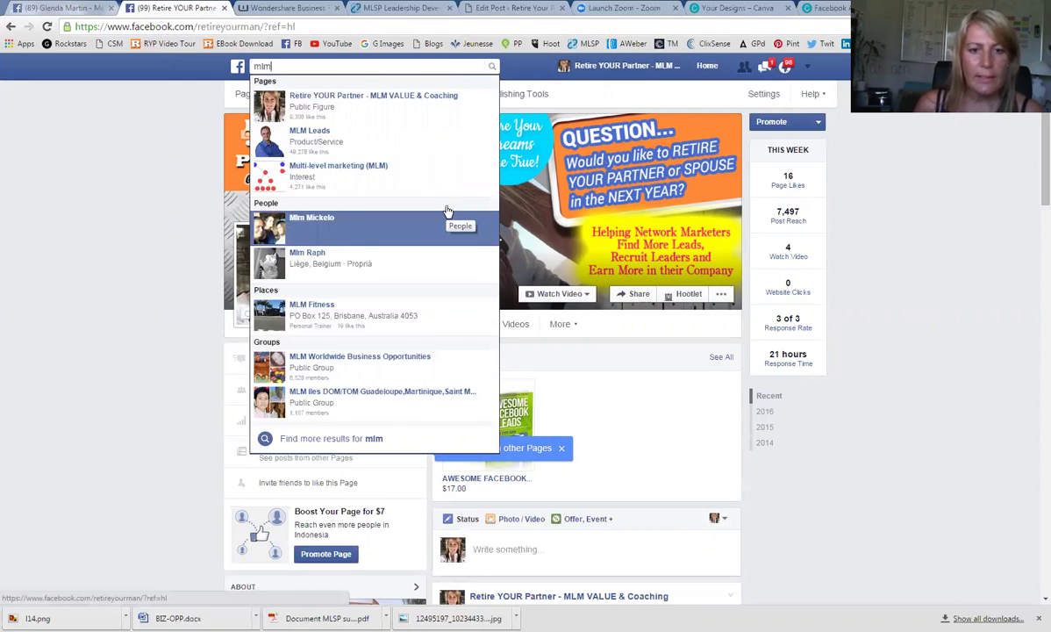
pyautogui.click(350, 367)
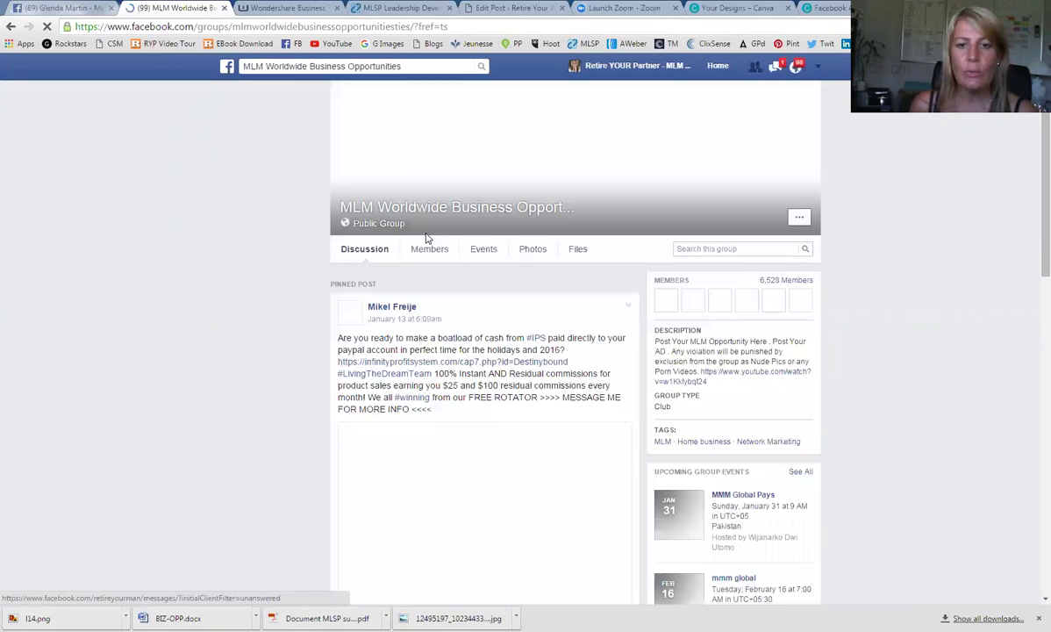
pyautogui.scroll(-4, 428, 241)
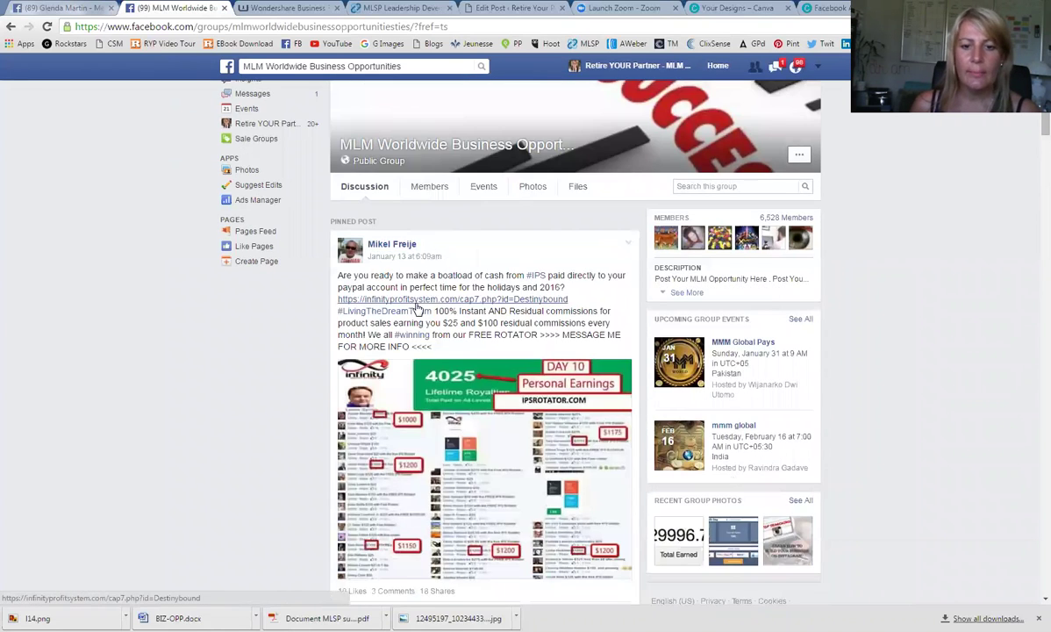
pyautogui.scroll(5, 490, 291)
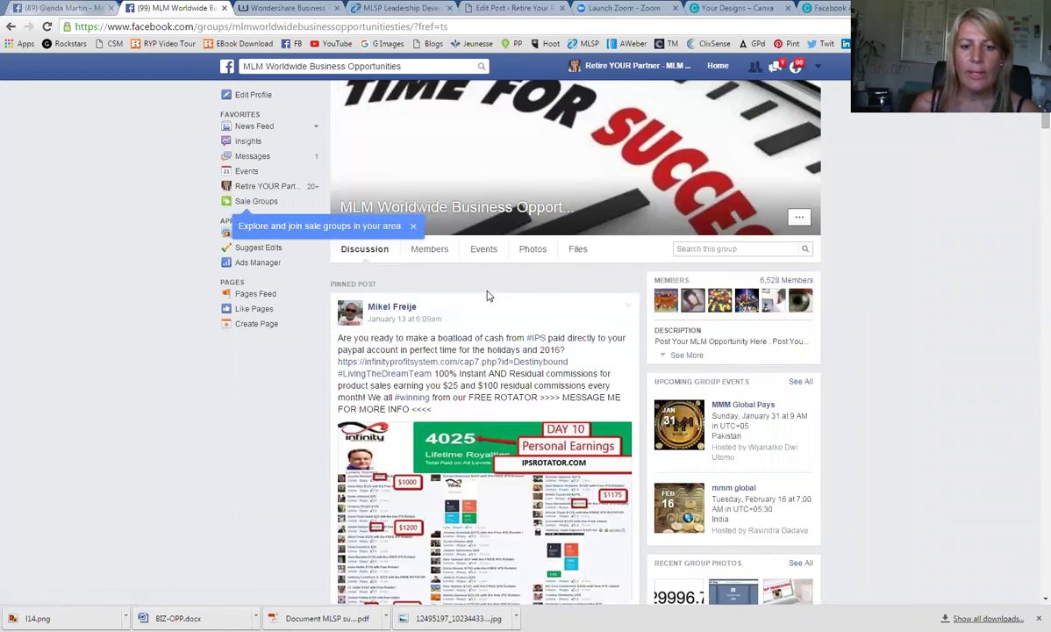
pyautogui.scroll(-3, 488, 307)
pyautogui.scroll(-2, 485, 312)
pyautogui.scroll(-3, 486, 309)
pyautogui.scroll(3, 485, 310)
pyautogui.scroll(4, 482, 311)
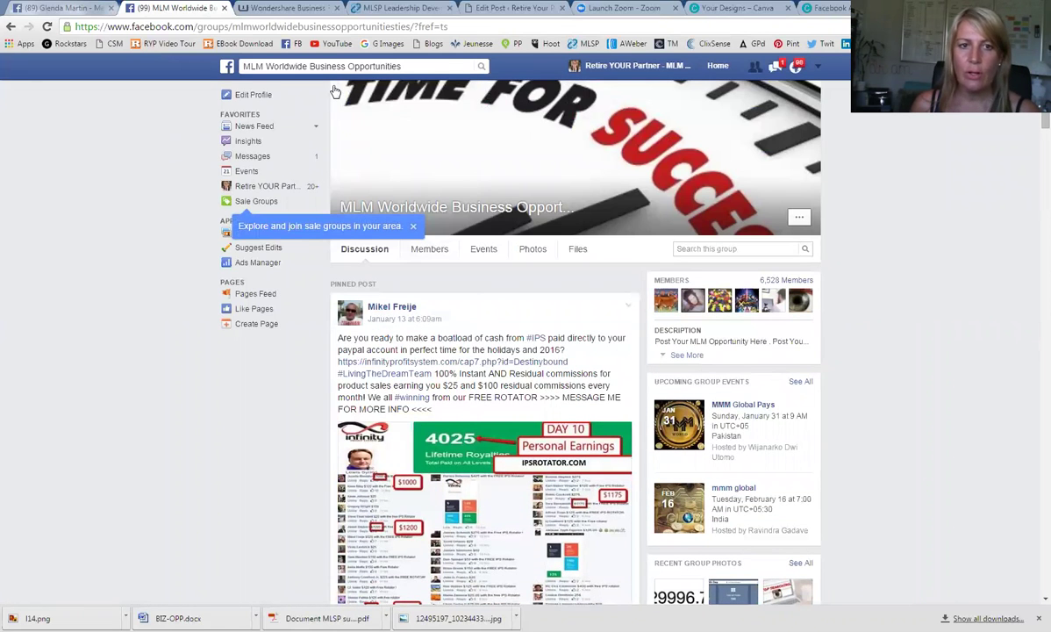
# - Search for "work from", open the Work from home opportunities group and examine its recent posts
pyautogui.click(410, 69)
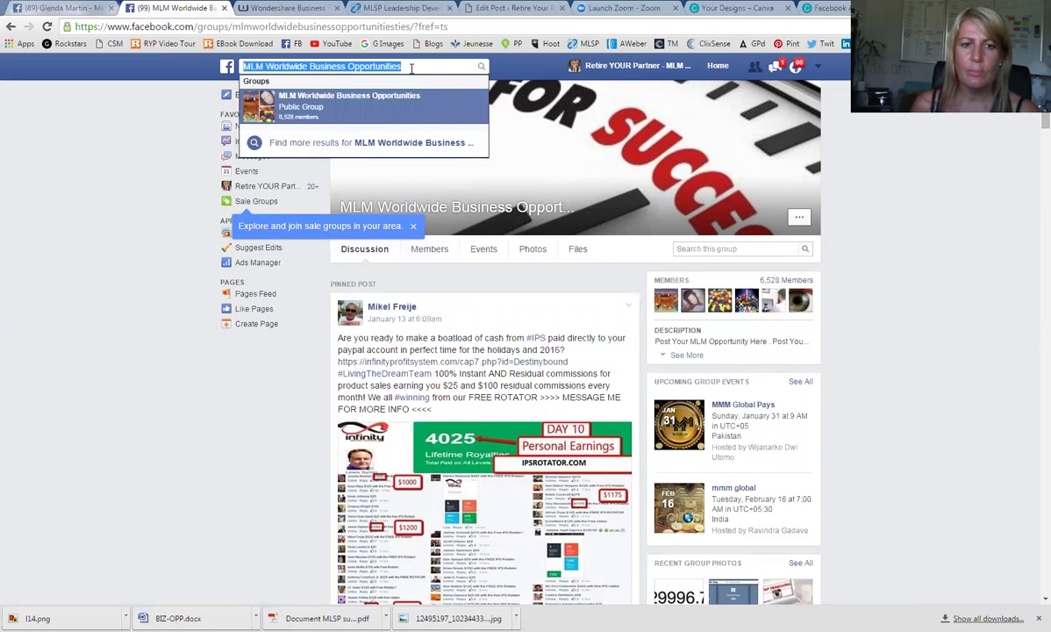
pyautogui.write('wo')
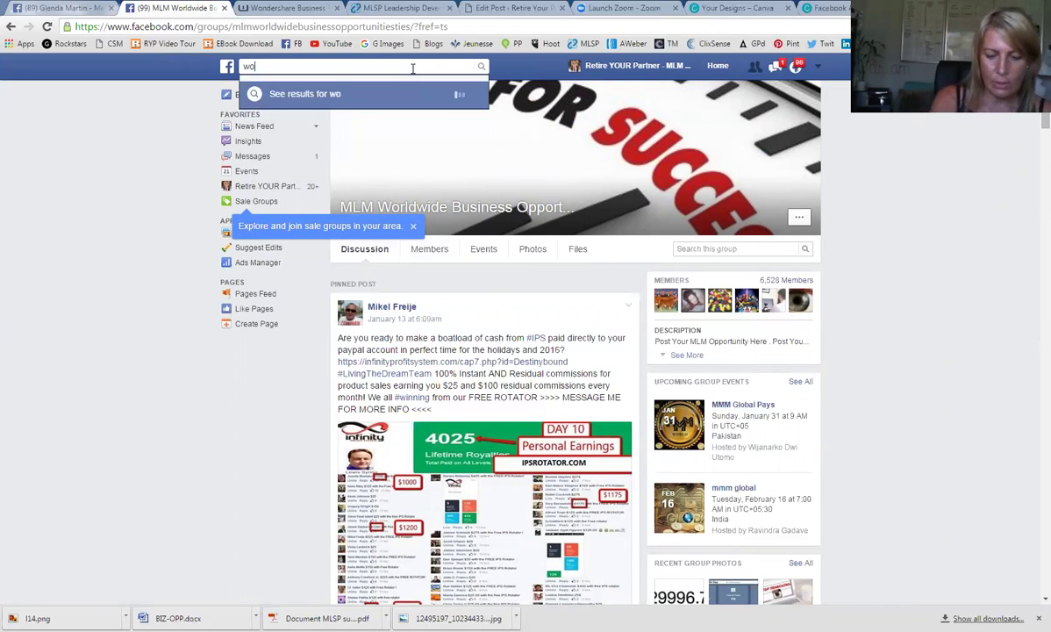
pyautogui.write('rk from')
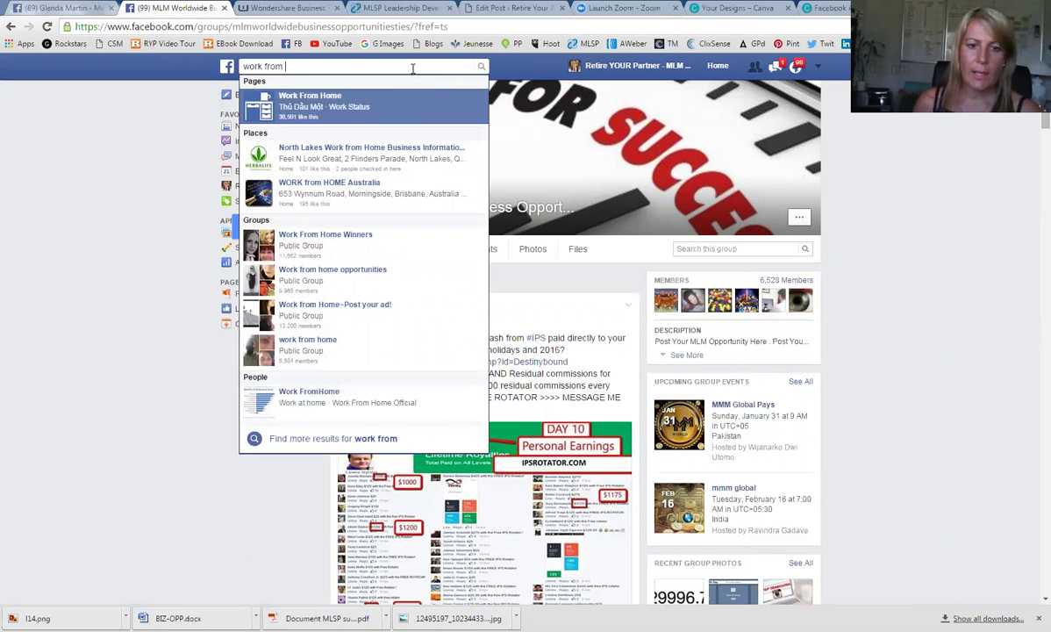
pyautogui.click(360, 272)
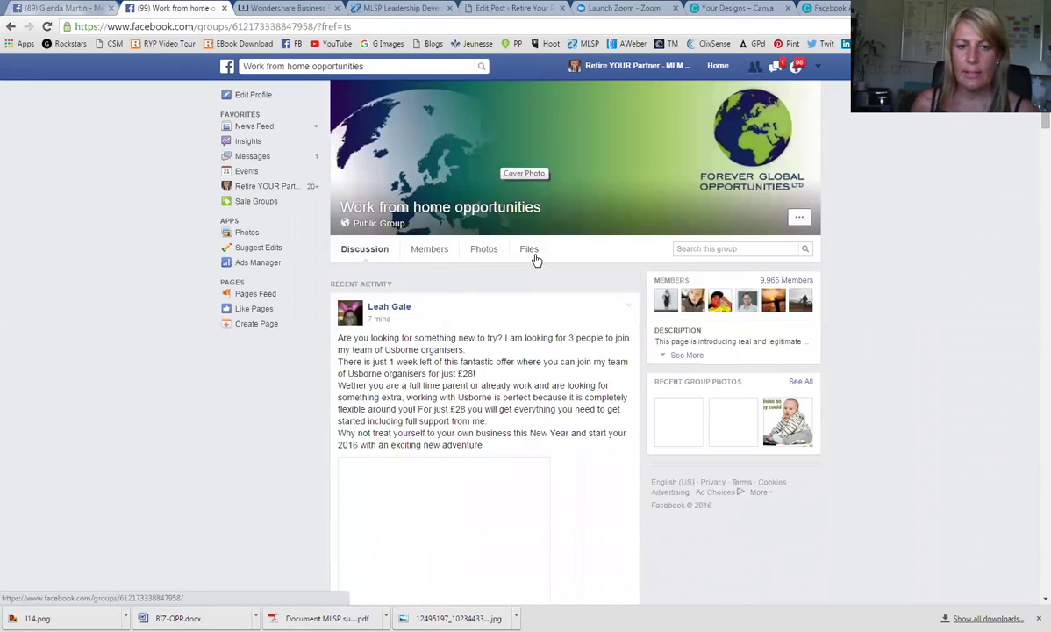
pyautogui.scroll(-10, 533, 264)
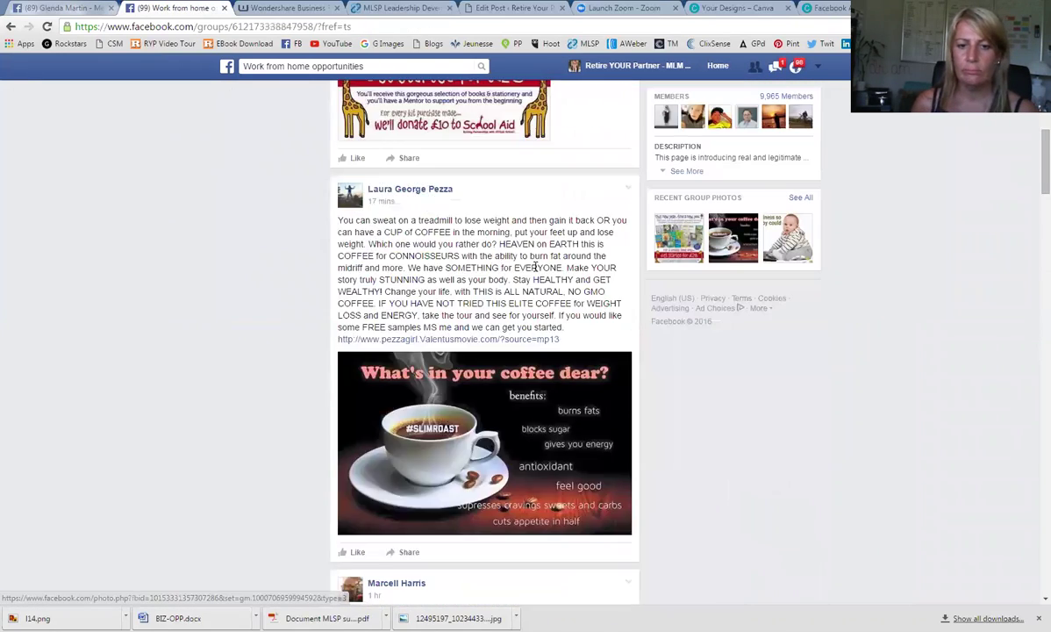
pyautogui.scroll(10, 537, 267)
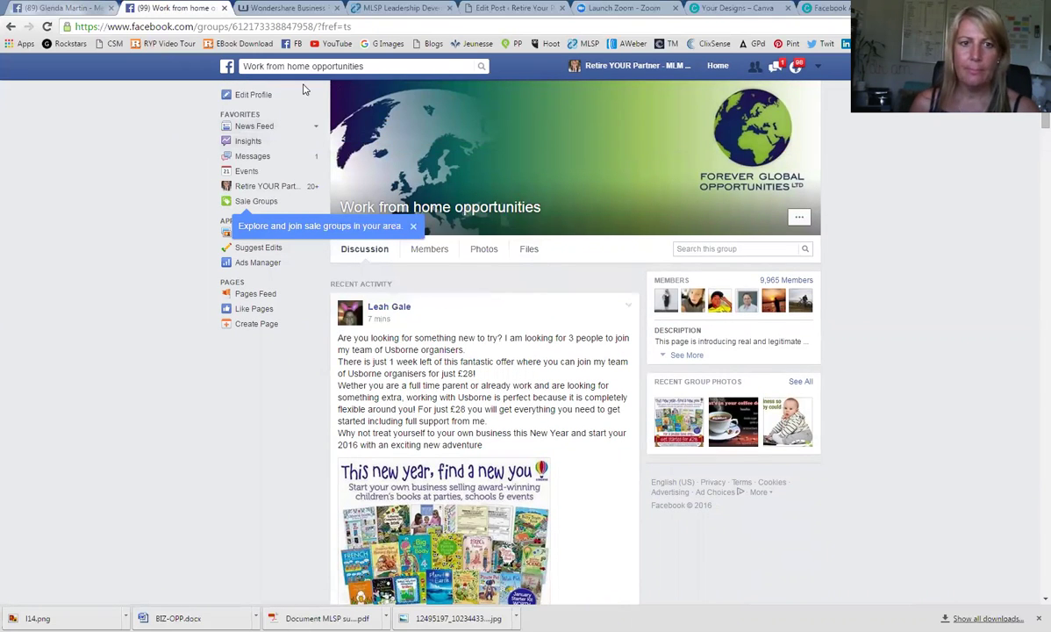
# - Search for "work from home", open the Work From Home Winners group and examine its pinned and recent posts
pyautogui.click(367, 65)
pyautogui.write('work ')
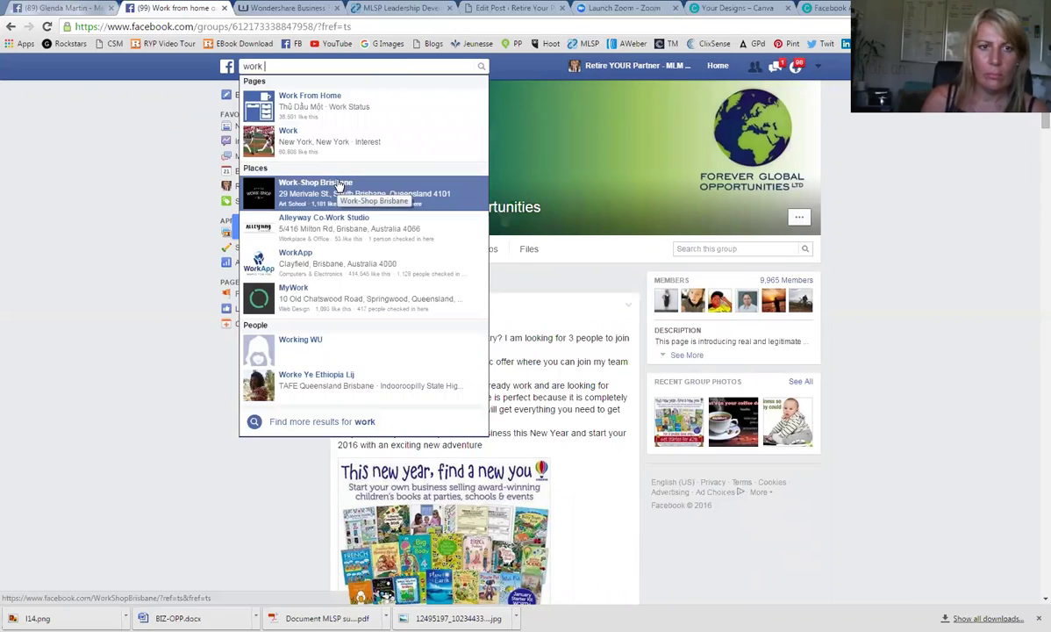
pyautogui.write('from home')
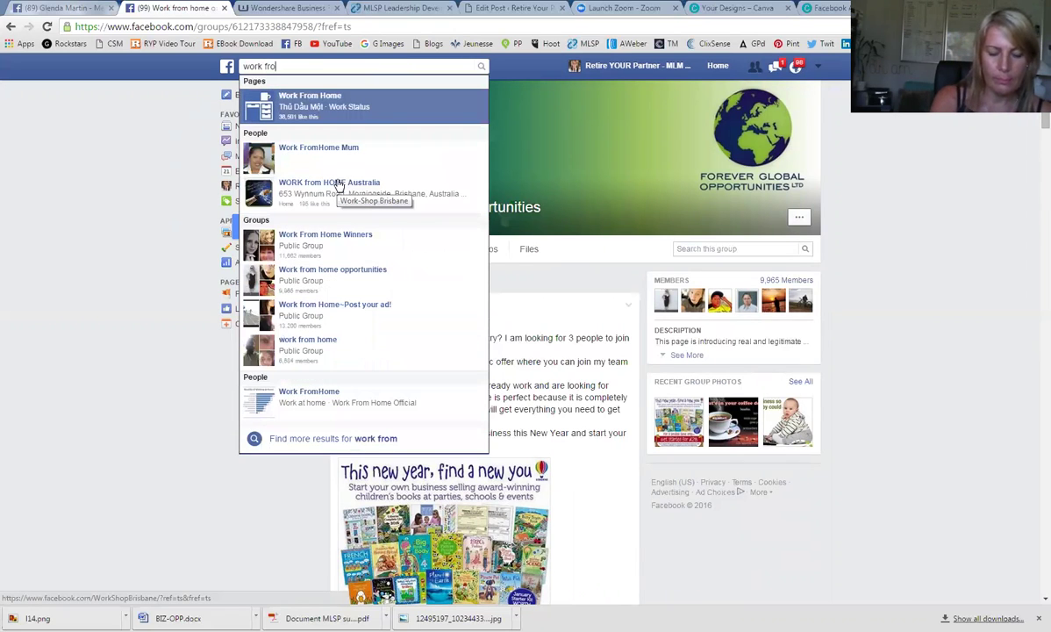
pyautogui.click(372, 246)
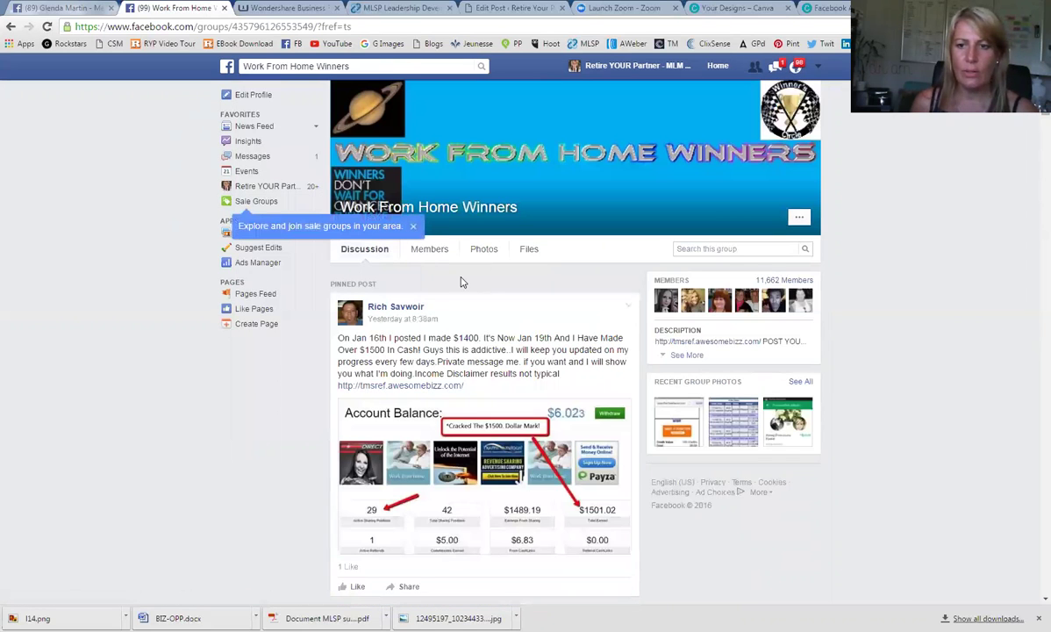
pyautogui.scroll(-4, 463, 282)
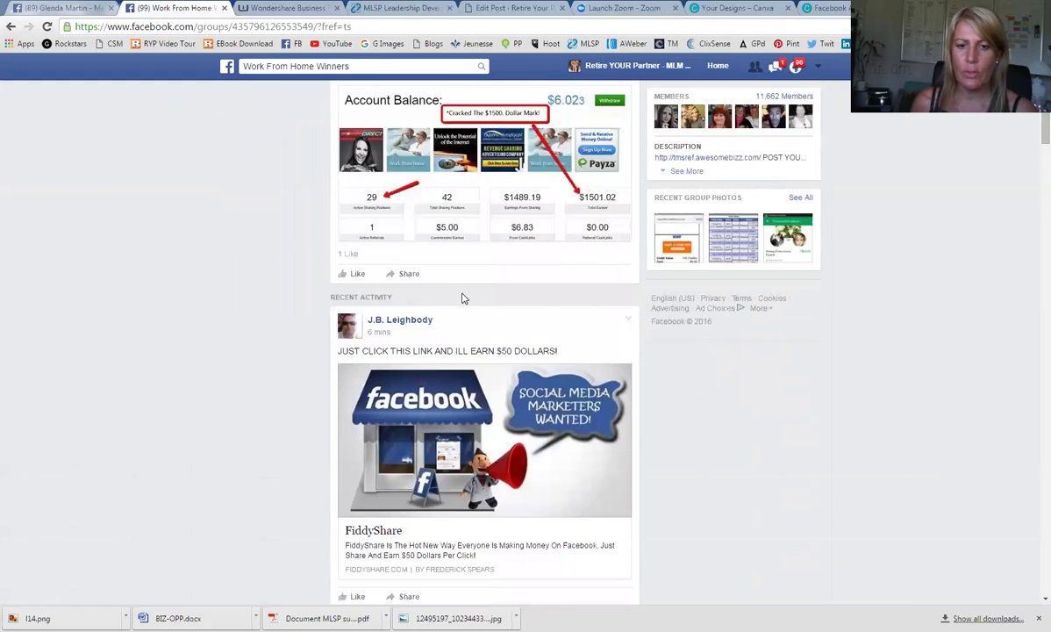
pyautogui.scroll(4, 463, 298)
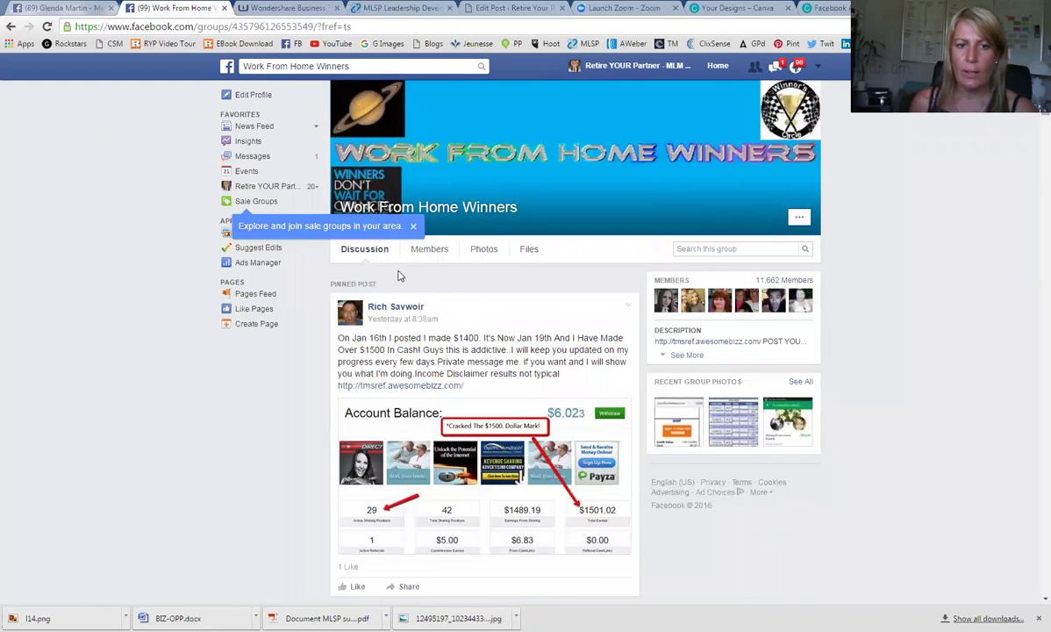
# - Replace the search text with "eric wo" and open the Network Marketing Pro - Eric Worre page
pyautogui.click(342, 66)
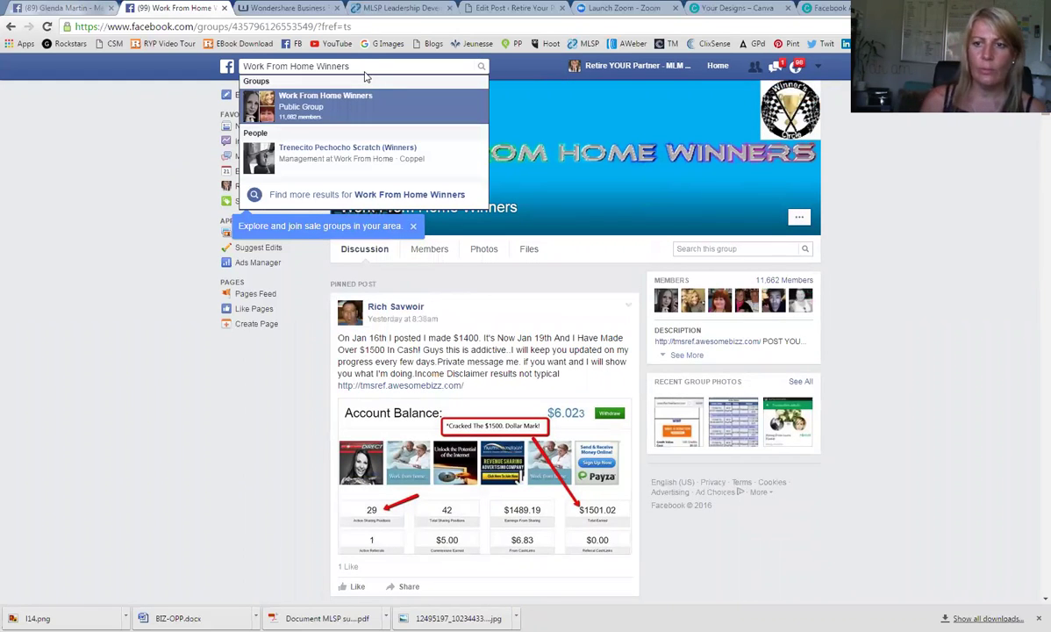
pyautogui.press('BackSpace')
pyautogui.press('BackSpace')
pyautogui.press('BackSpace')
pyautogui.press('BackSpace')
pyautogui.press('BackSpace')
pyautogui.press('BackSpace')
pyautogui.press('BackSpace')
pyautogui.press('BackSpace')
pyautogui.press('BackSpace')
pyautogui.press('BackSpace')
pyautogui.press('BackSpace')
pyautogui.press('BackSpace')
pyautogui.press('BackSpace')
pyautogui.press('BackSpace')
pyautogui.press('BackSpace')
pyautogui.press('BackSpace')
pyautogui.press('BackSpace')
pyautogui.press('BackSpace')
pyautogui.press('BackSpace')
pyautogui.press('BackSpace')
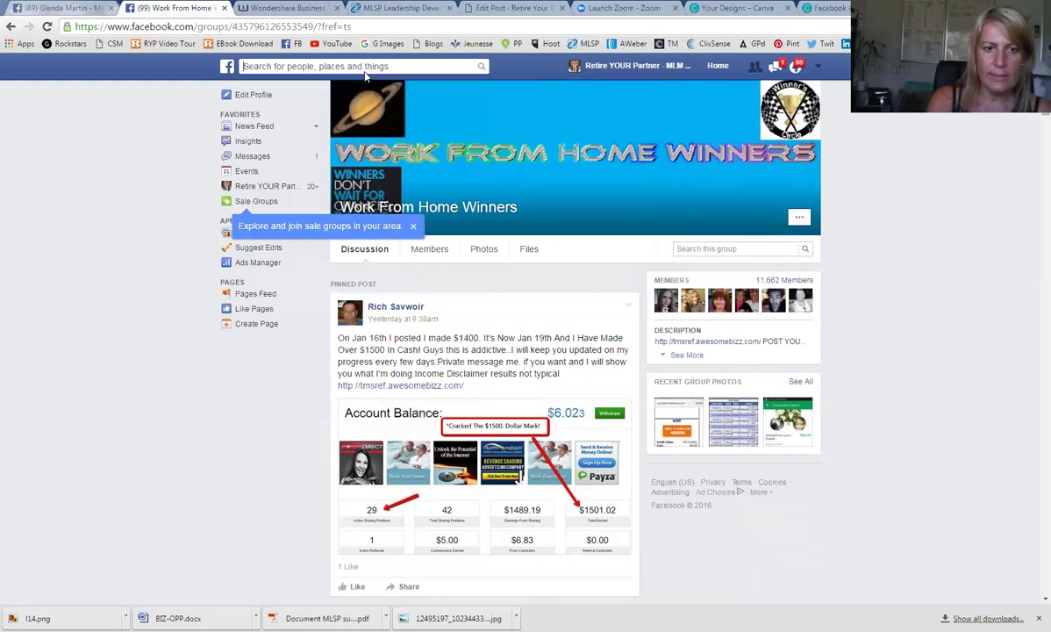
pyautogui.write('eric wo')
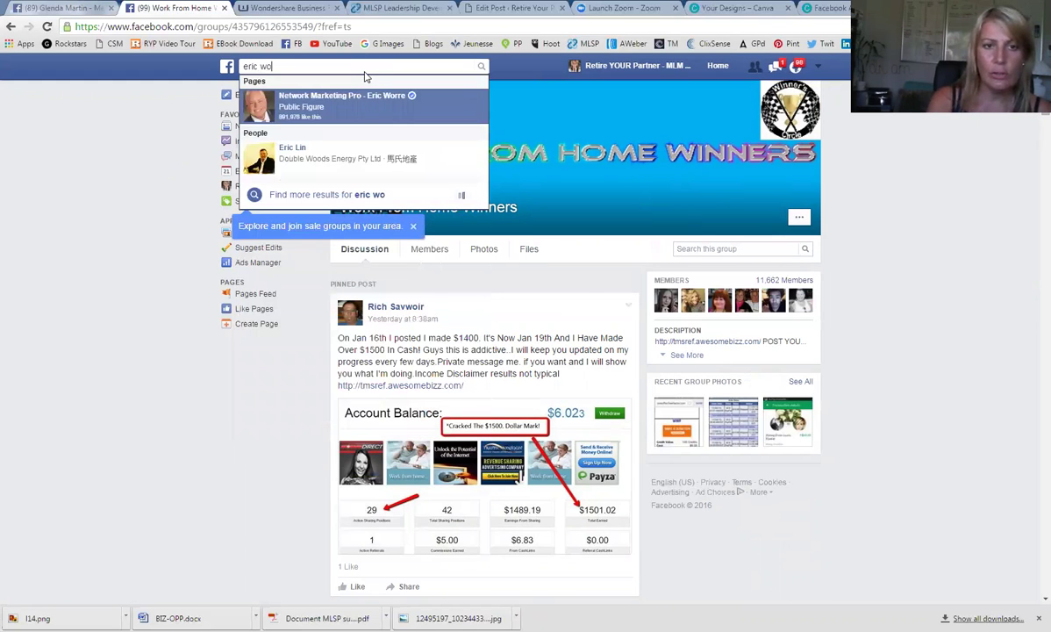
pyautogui.click(335, 100)
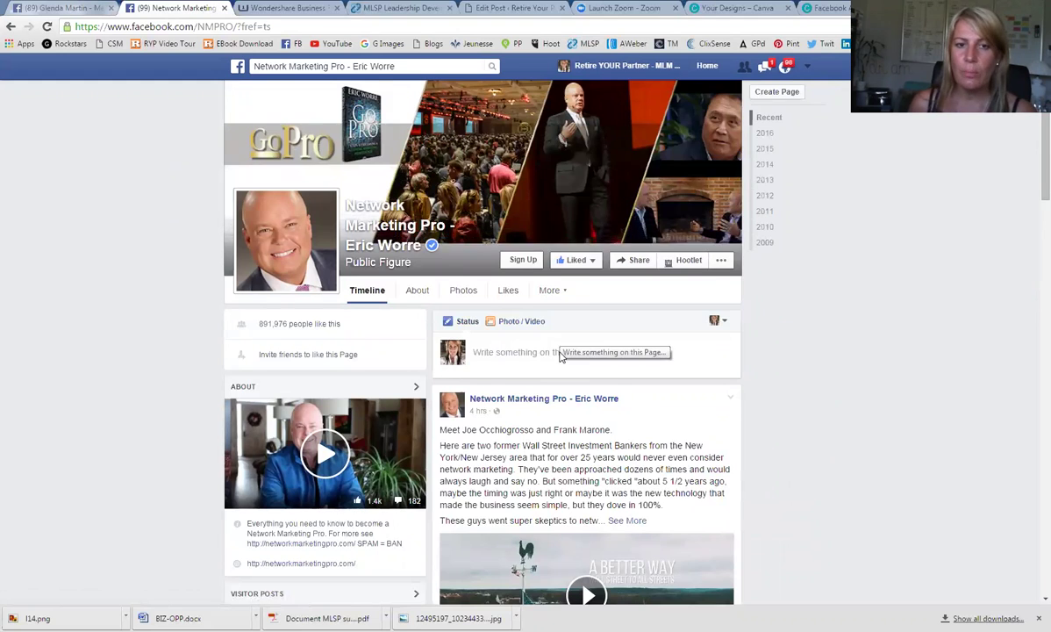
# - Like the newest Network Marketing Pro post, about two former Wall Street investment bankers, as the Retire YOUR Partner page
pyautogui.scroll(-2, 567, 357)
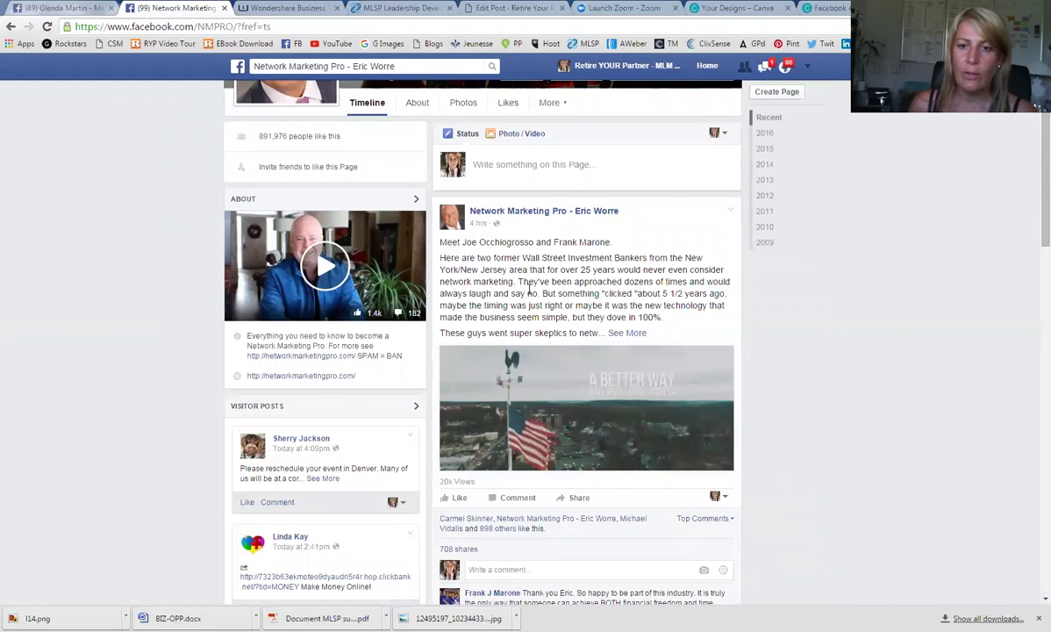
pyautogui.scroll(-1, 493, 268)
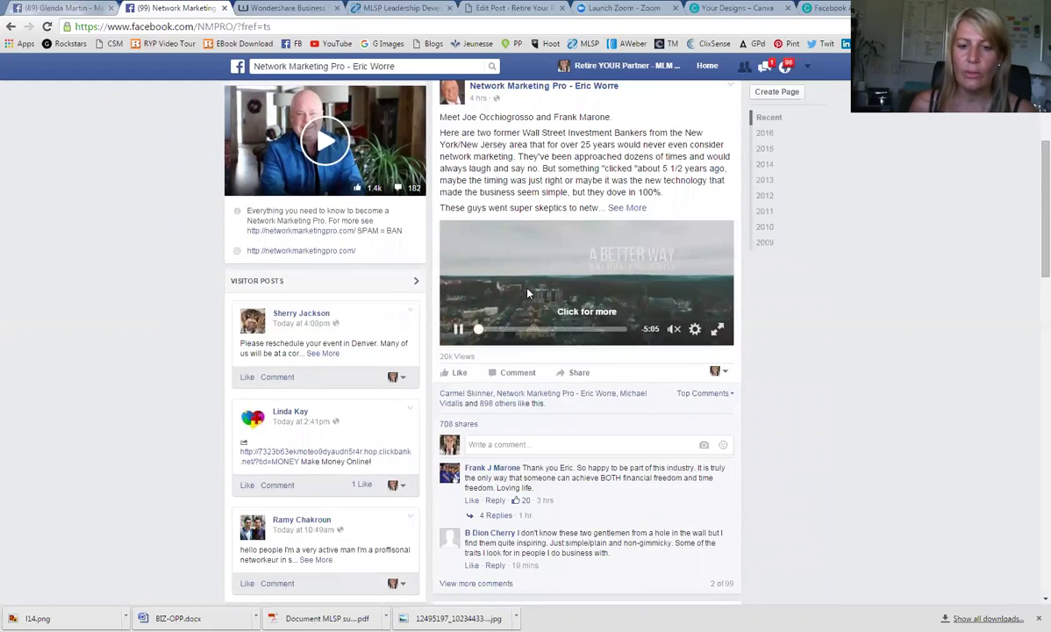
pyautogui.scroll(3, 529, 285)
pyautogui.scroll(1, 530, 286)
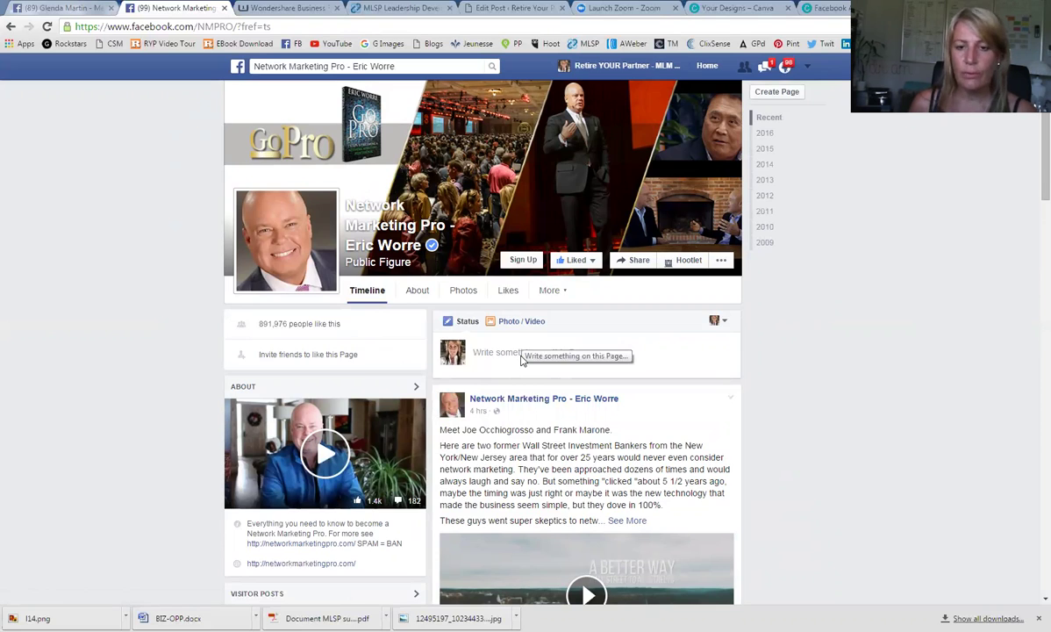
pyautogui.scroll(-3, 521, 359)
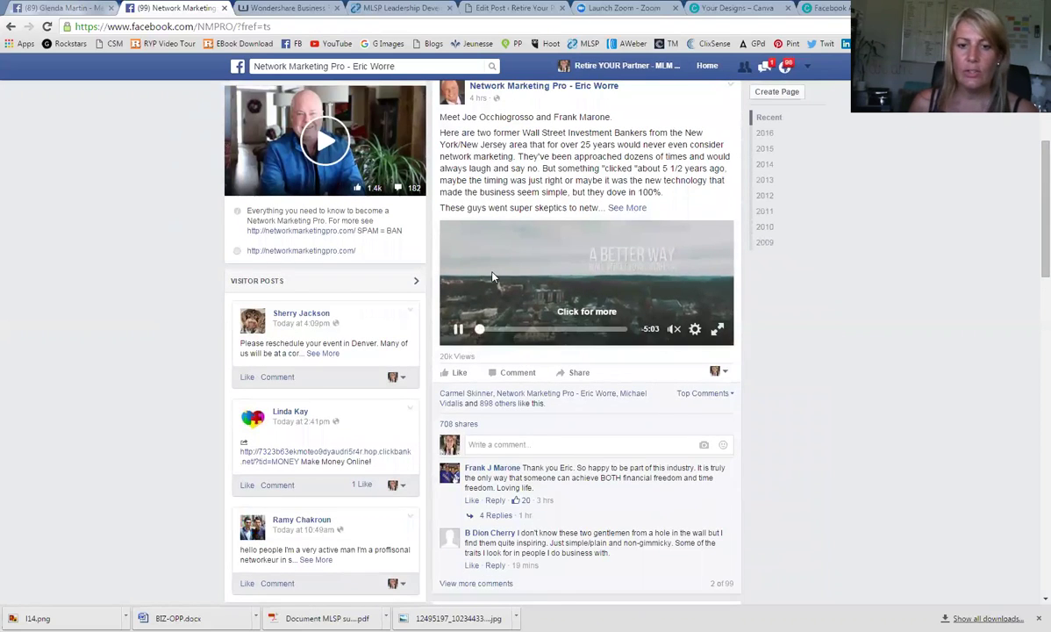
pyautogui.scroll(-1, 492, 276)
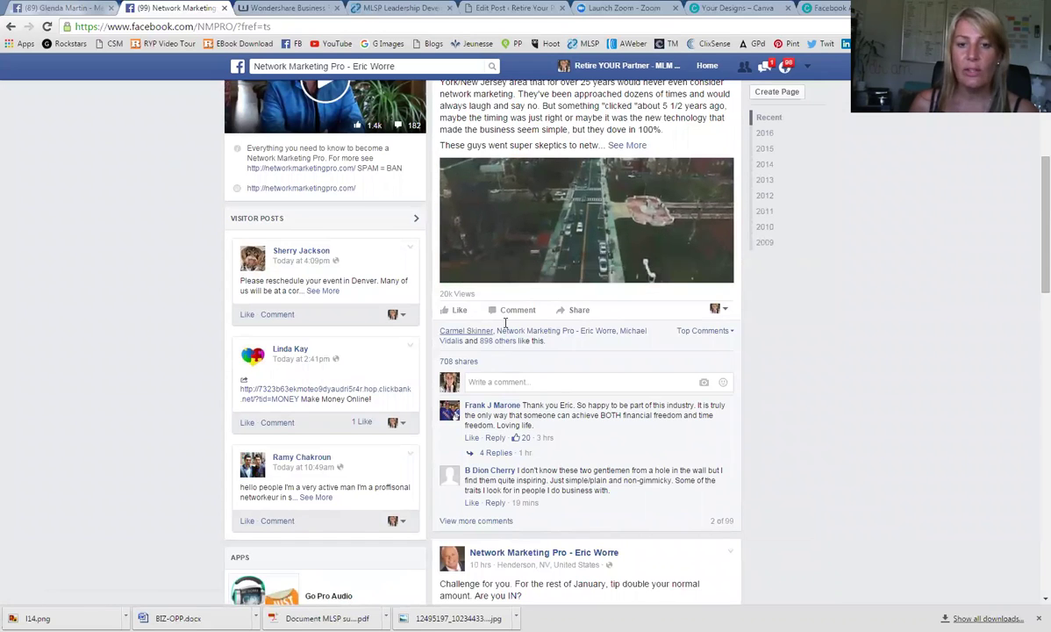
pyautogui.moveTo(467, 335)
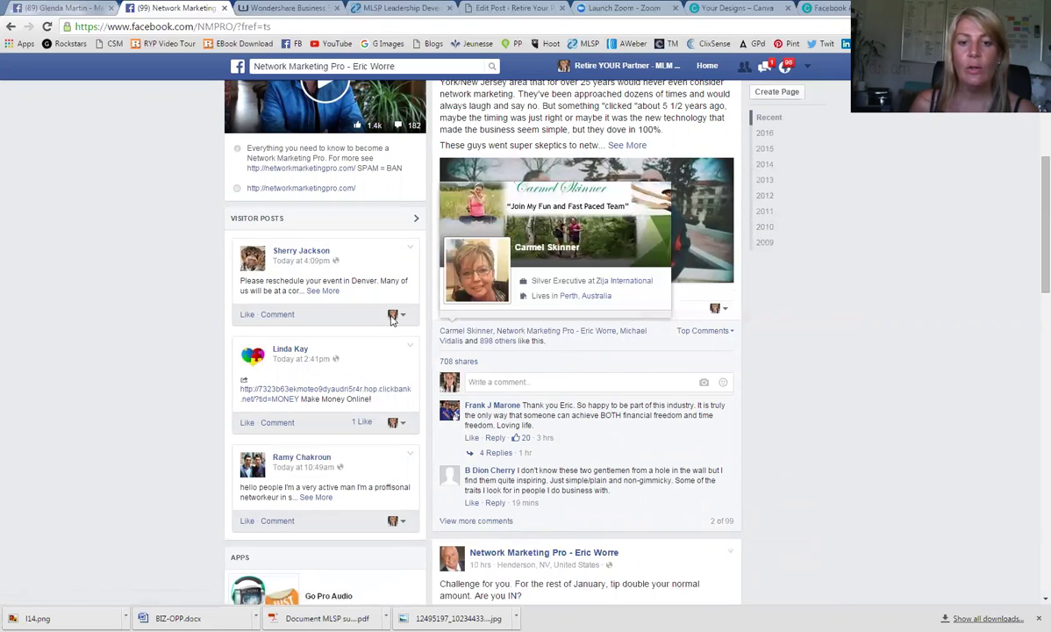
pyautogui.click(453, 309)
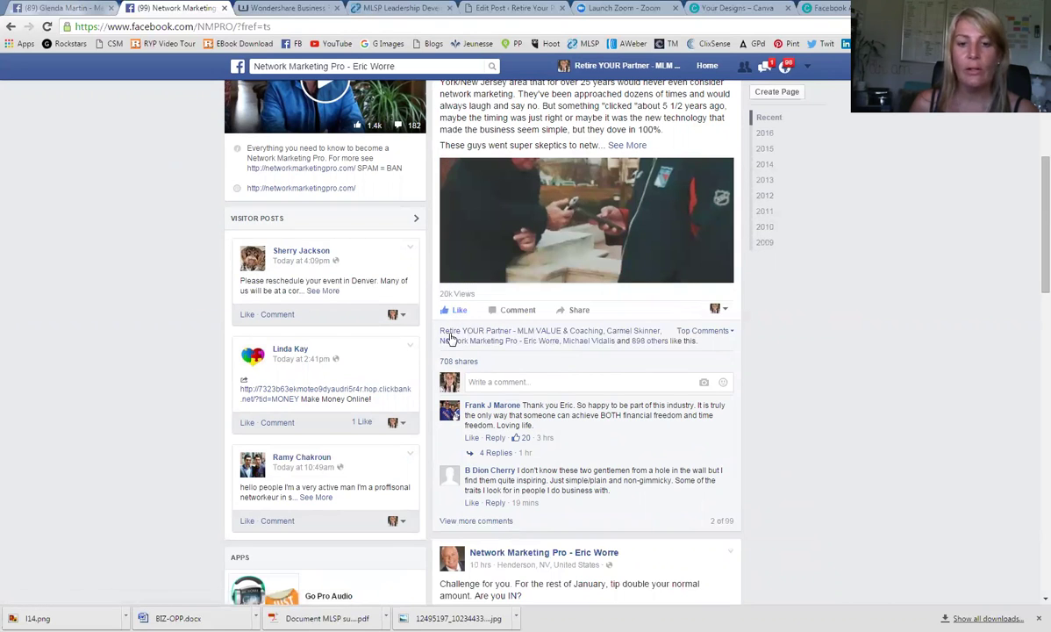
# - Post the comment "Thank you Network Marketing Pro - Eric Worre for your encouragement!" on the liked investment bankers post, tagging the Network Marketing Pro page
pyautogui.moveTo(495, 337)
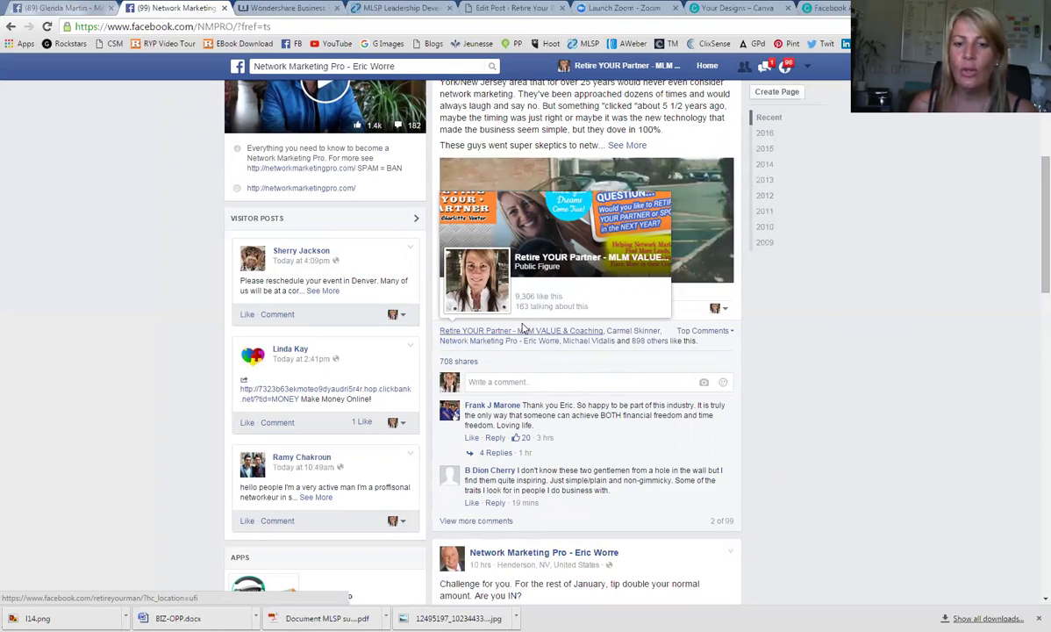
pyautogui.scroll(2, 564, 368)
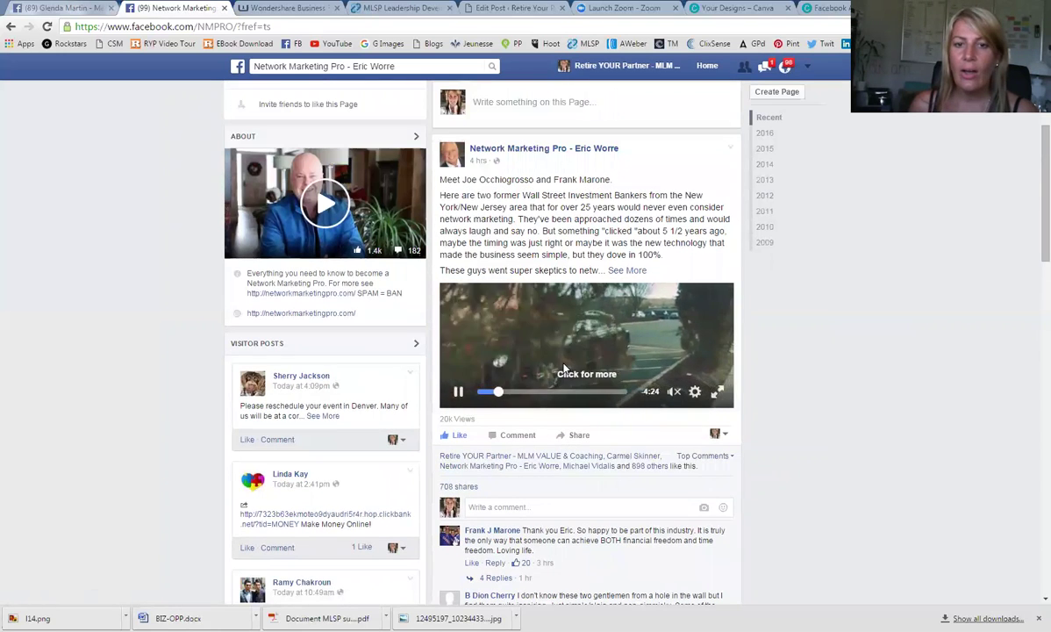
pyautogui.scroll(-1, 564, 368)
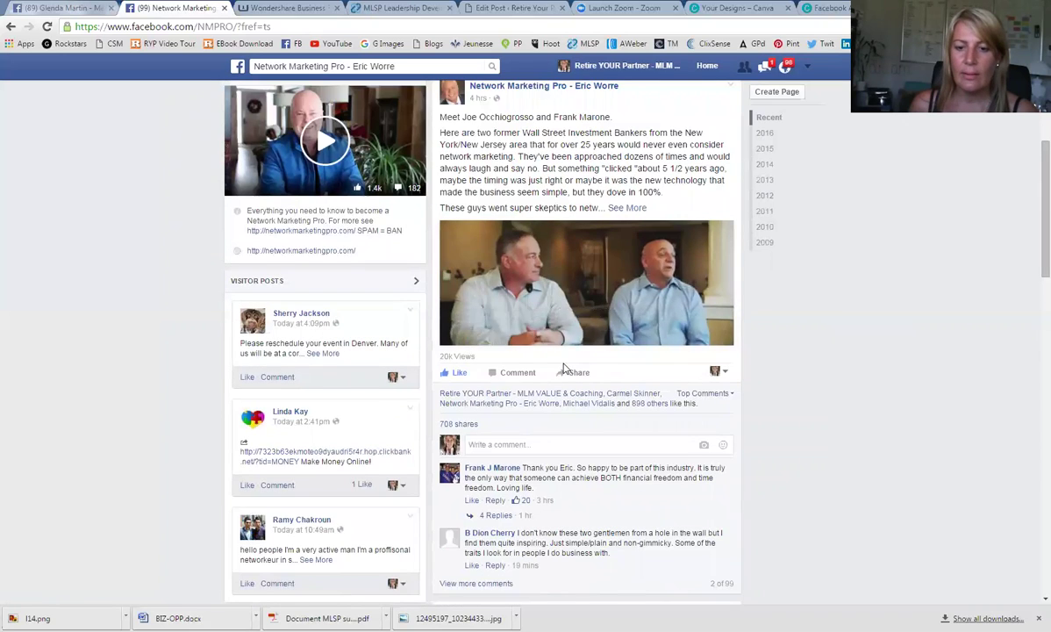
pyautogui.scroll(-1, 563, 370)
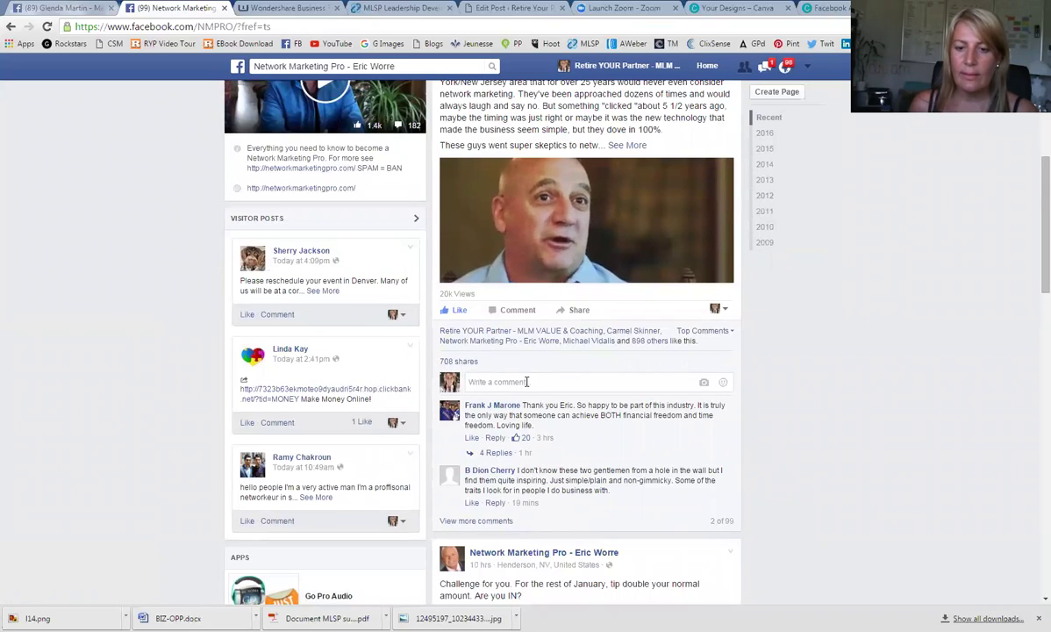
pyautogui.click(526, 382)
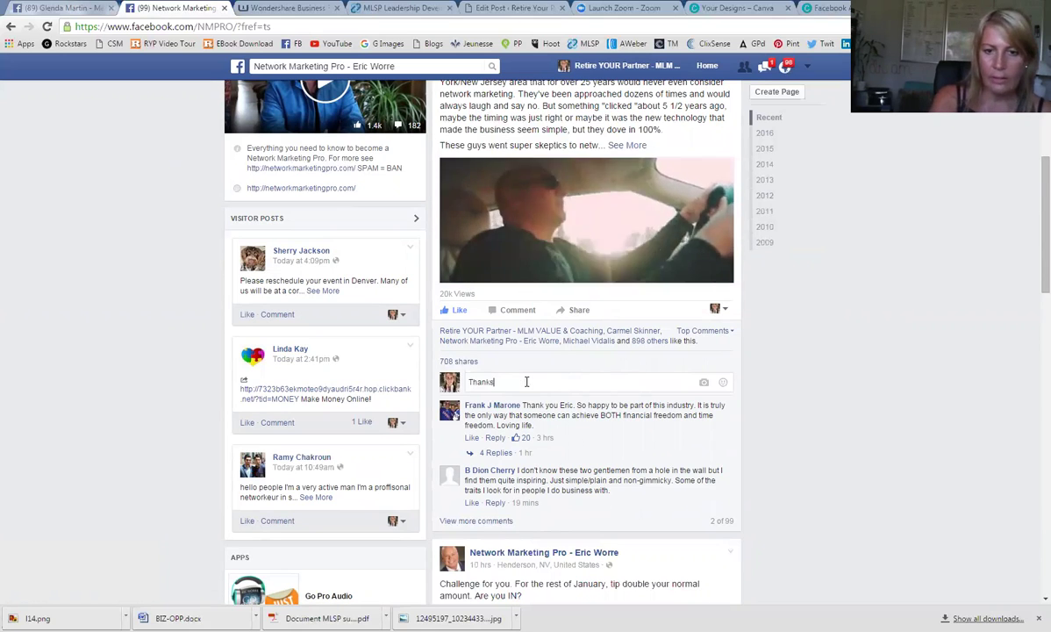
pyautogui.write('Thank you Eric')
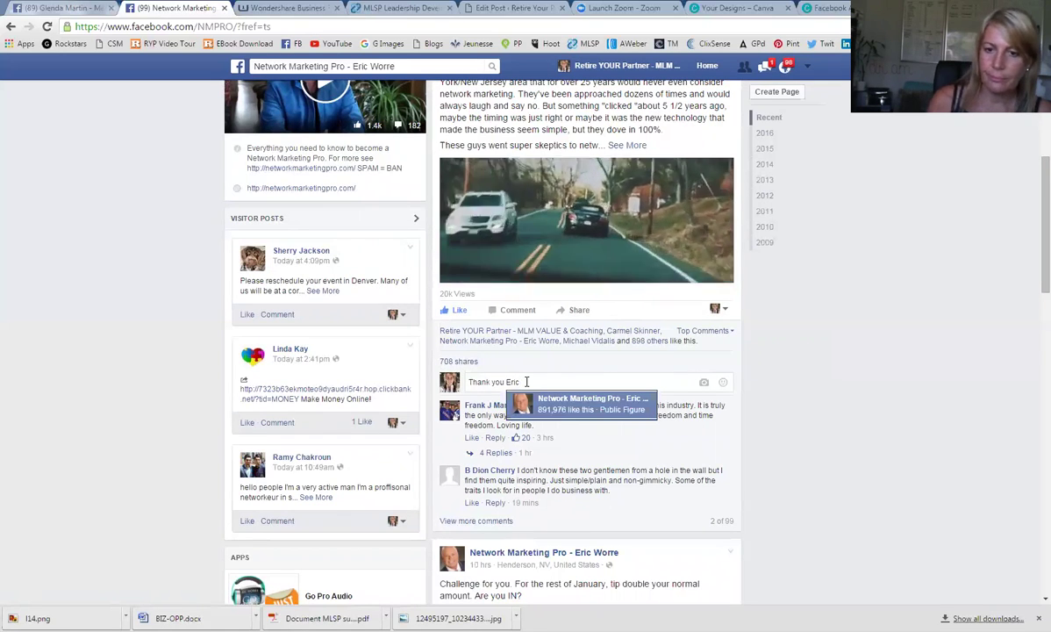
pyautogui.click(548, 409)
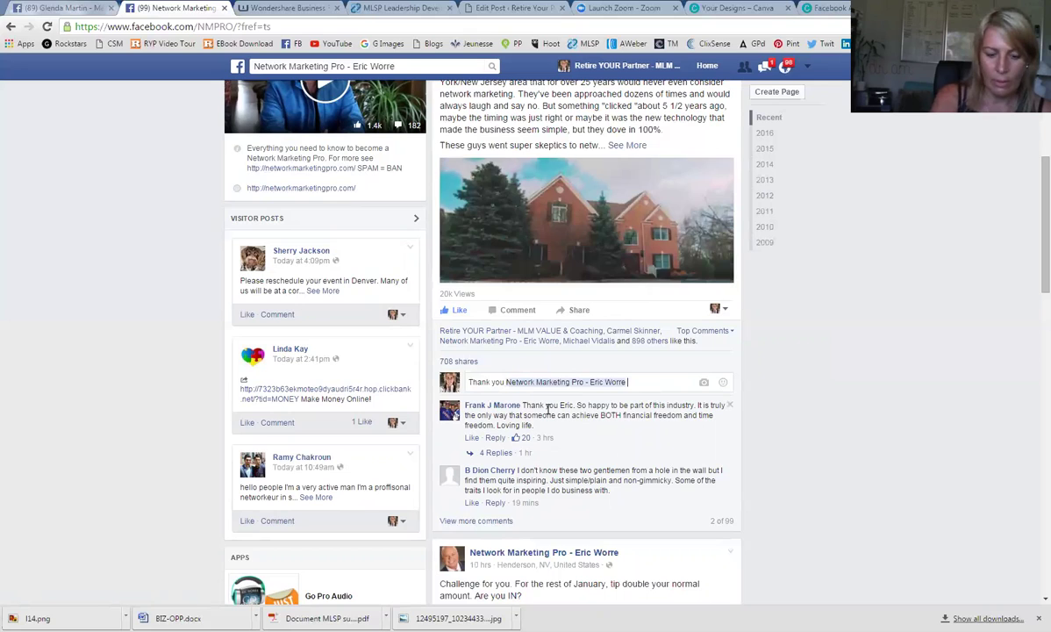
pyautogui.write('for your')
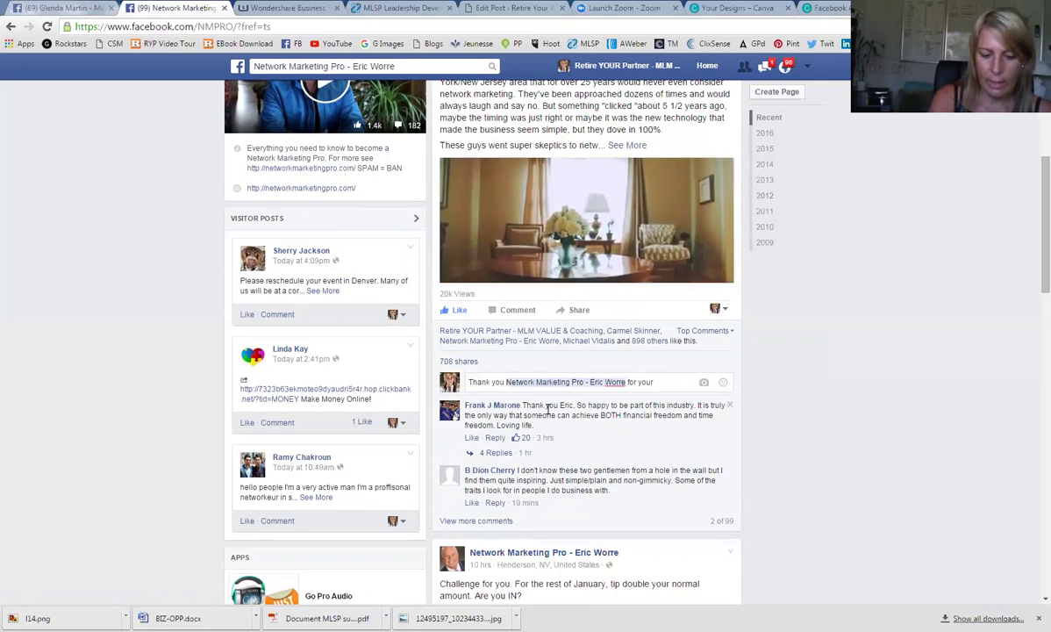
pyautogui.write(' encouragement!')
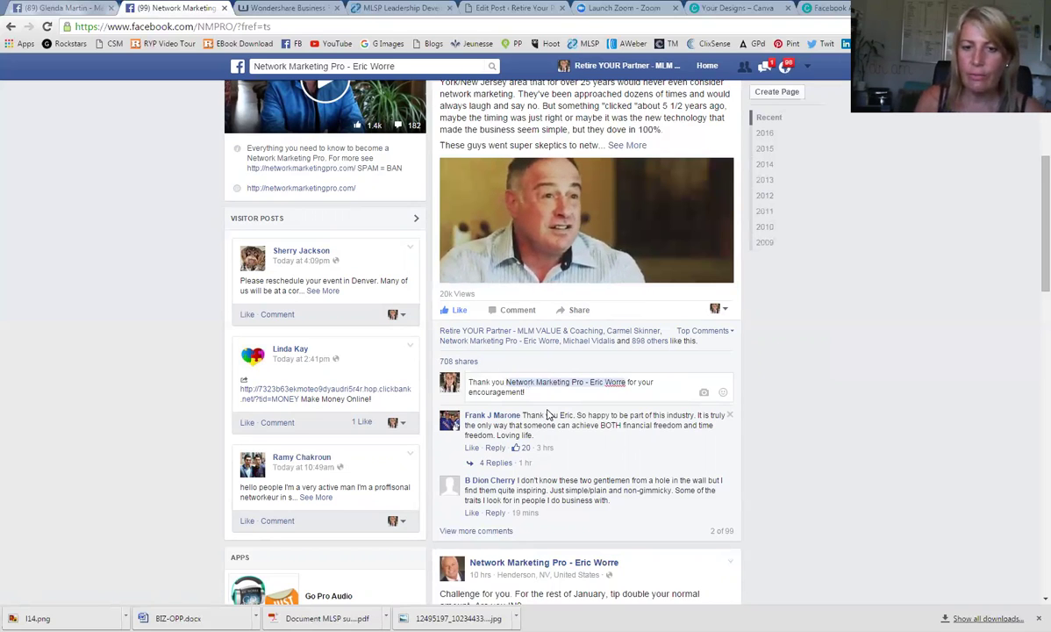
pyautogui.press('Return')
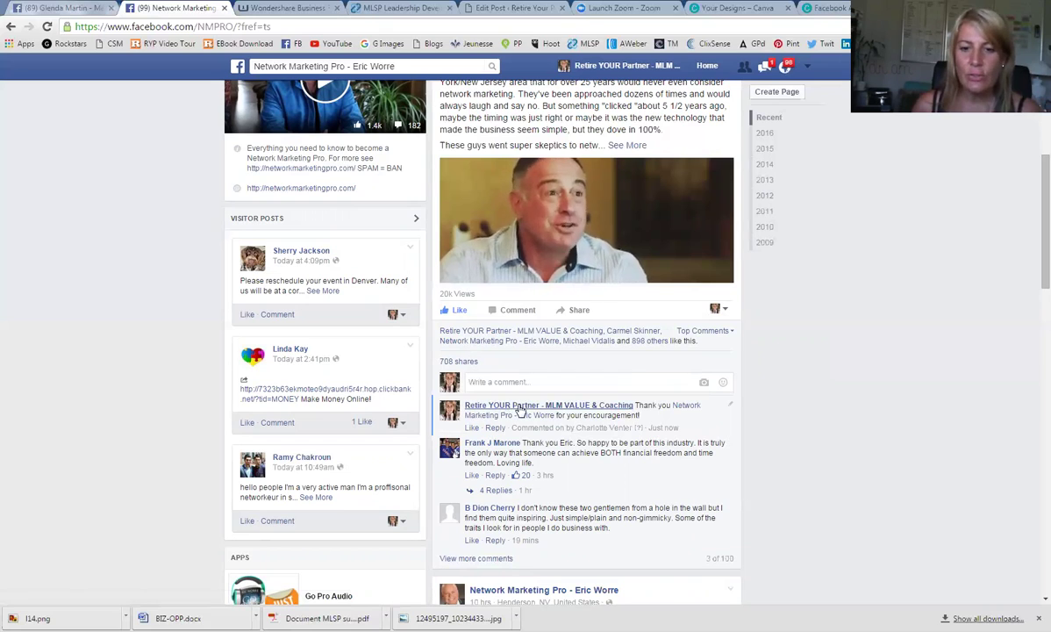
pyautogui.moveTo(628, 411)
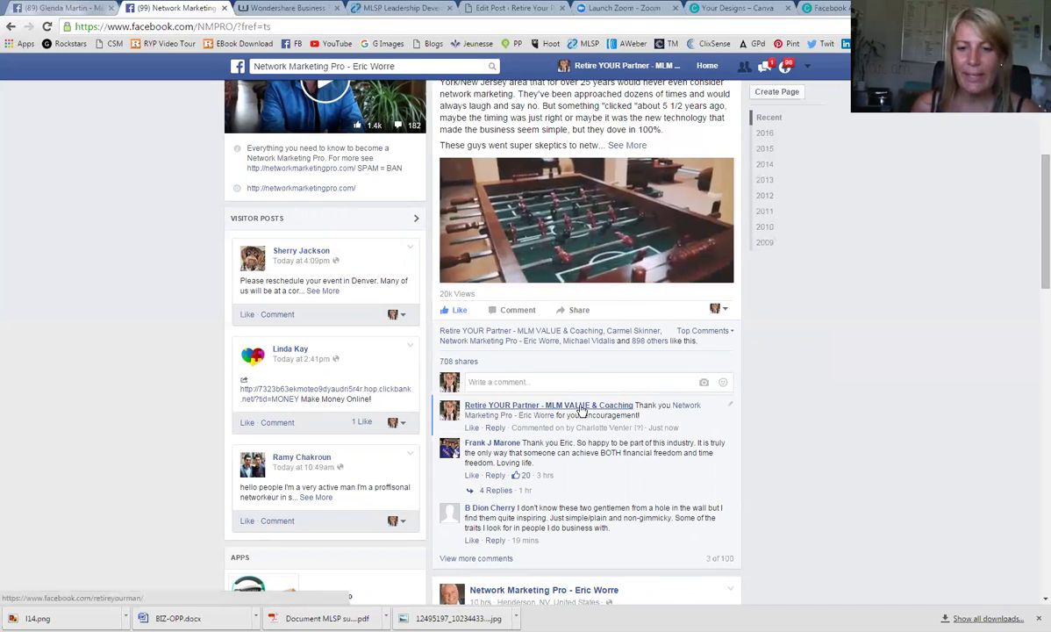
pyautogui.moveTo(544, 412)
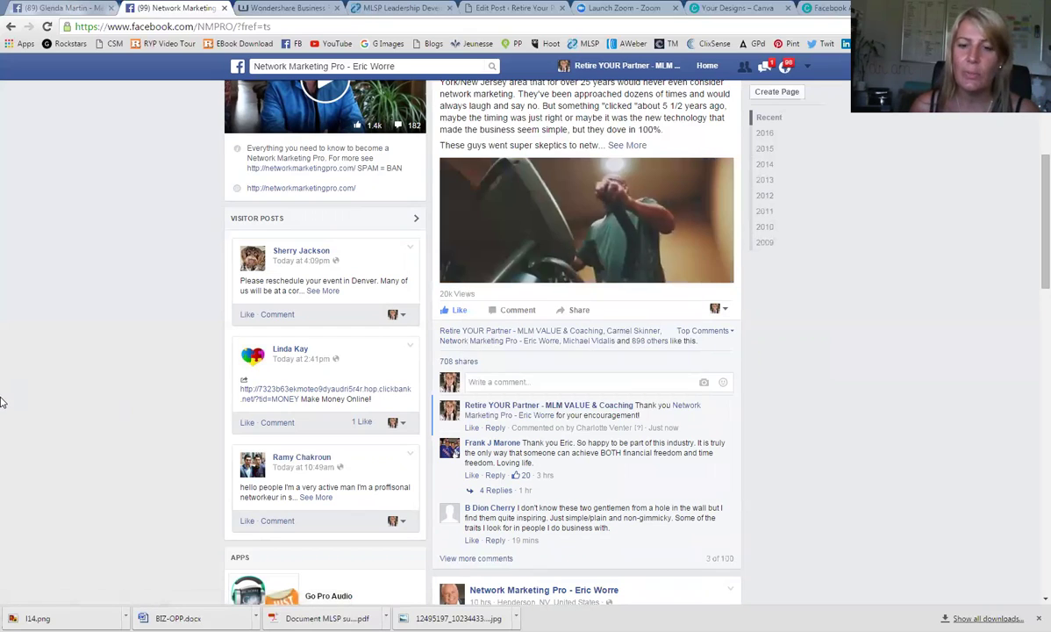
# - Switch from using Facebook as the page to the personal profile and preview the Retire YOUR Partner workplace link in its intro
pyautogui.scroll(-2, 549, 491)
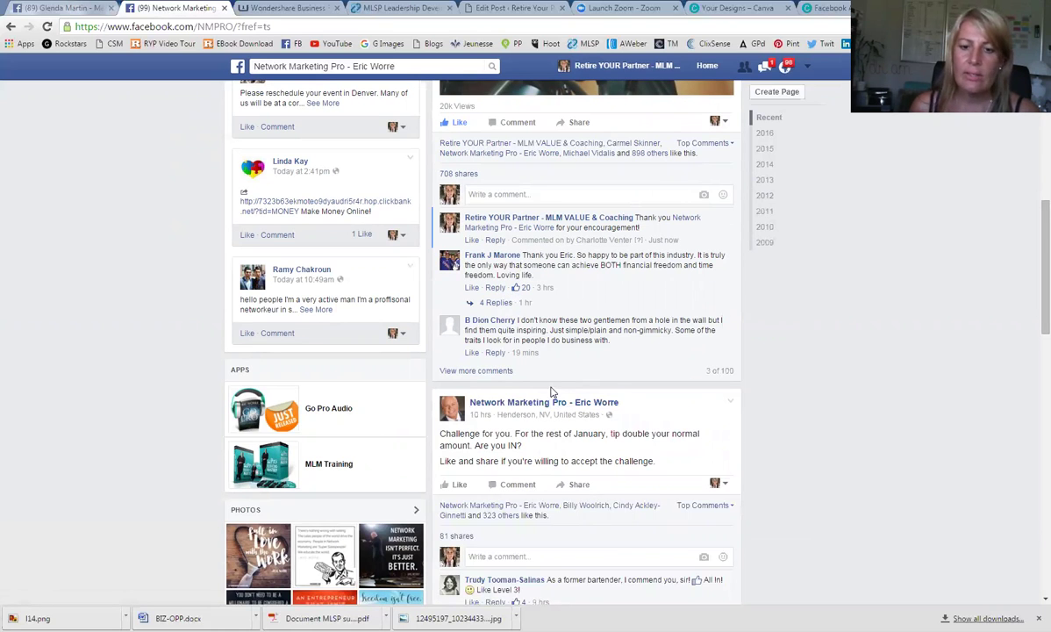
pyautogui.scroll(4, 552, 392)
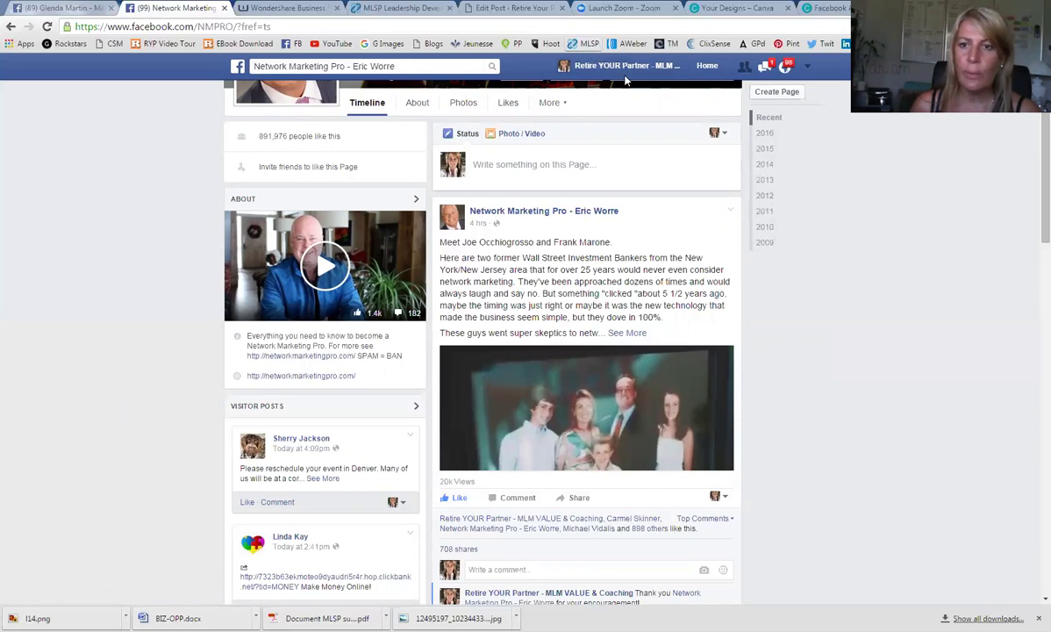
pyautogui.scroll(2, 687, 97)
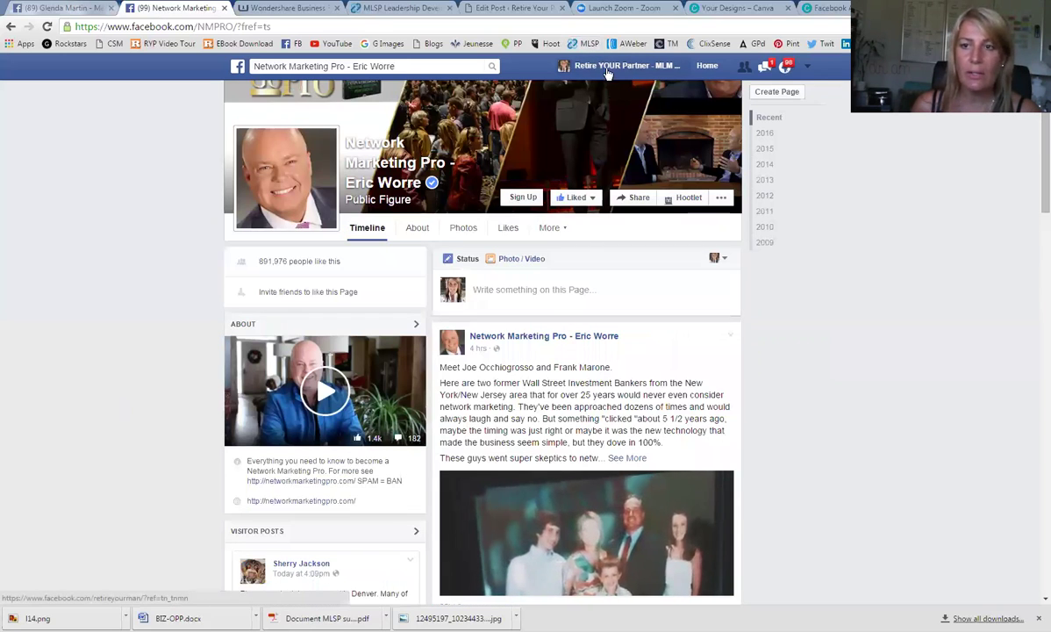
pyautogui.click(807, 68)
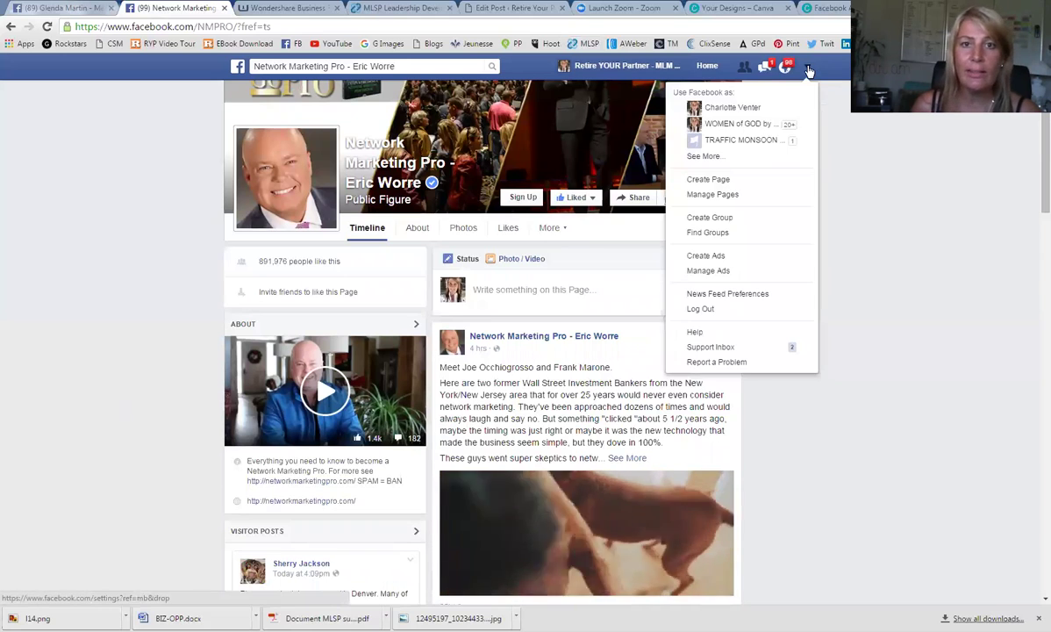
pyautogui.click(751, 107)
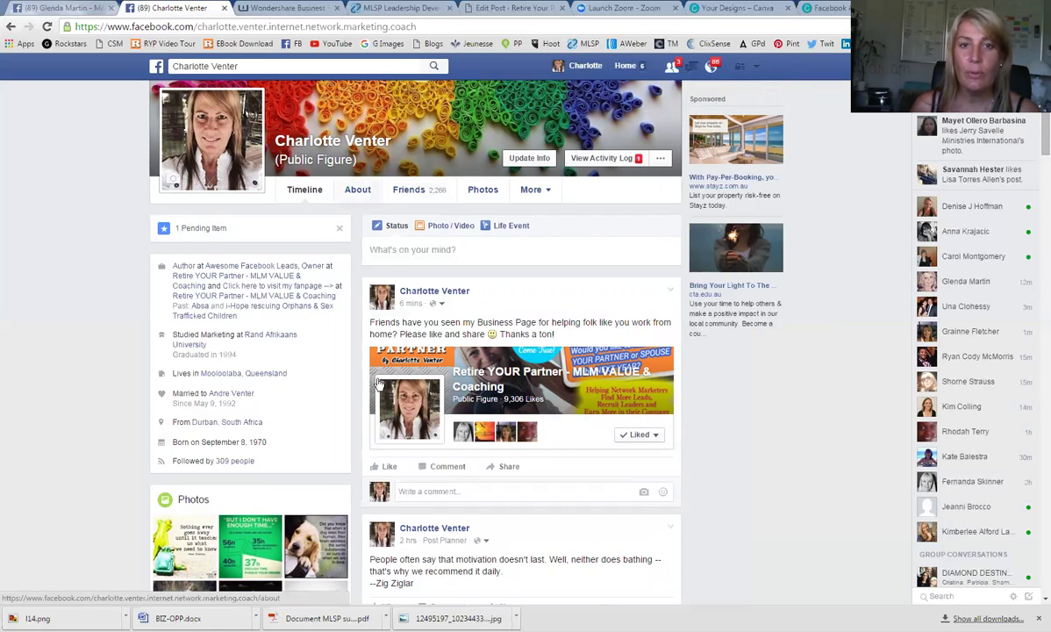
pyautogui.scroll(1, 347, 403)
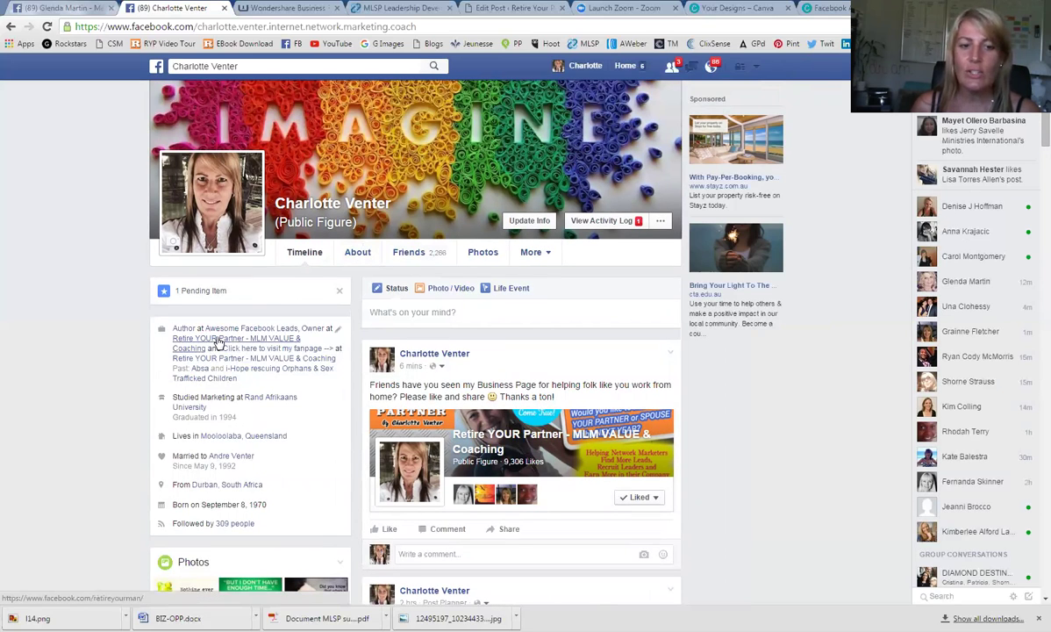
pyautogui.moveTo(218, 342)
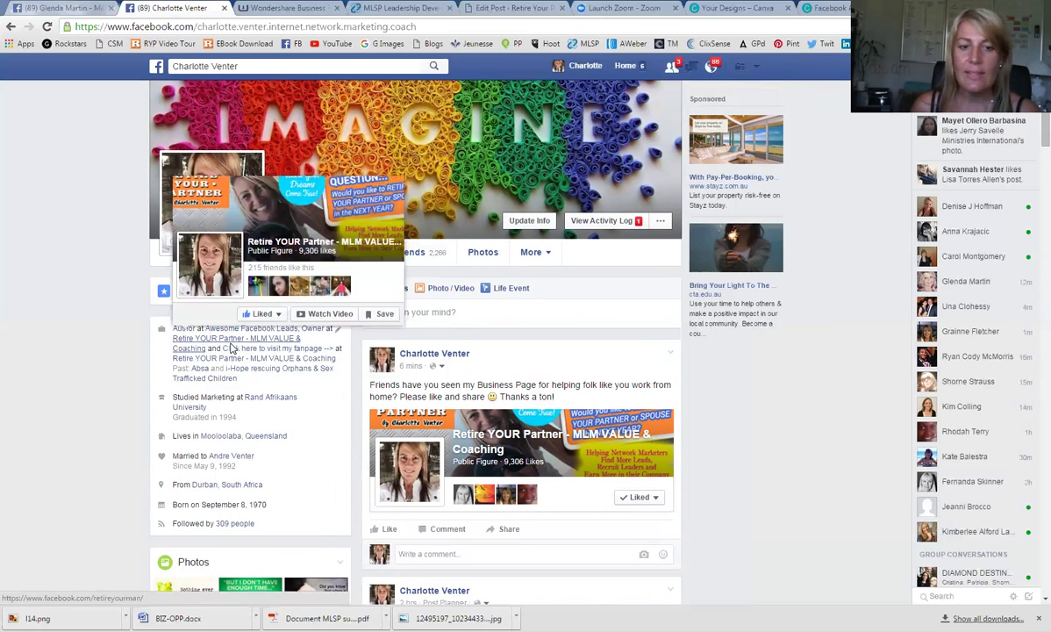
pyautogui.moveTo(260, 350)
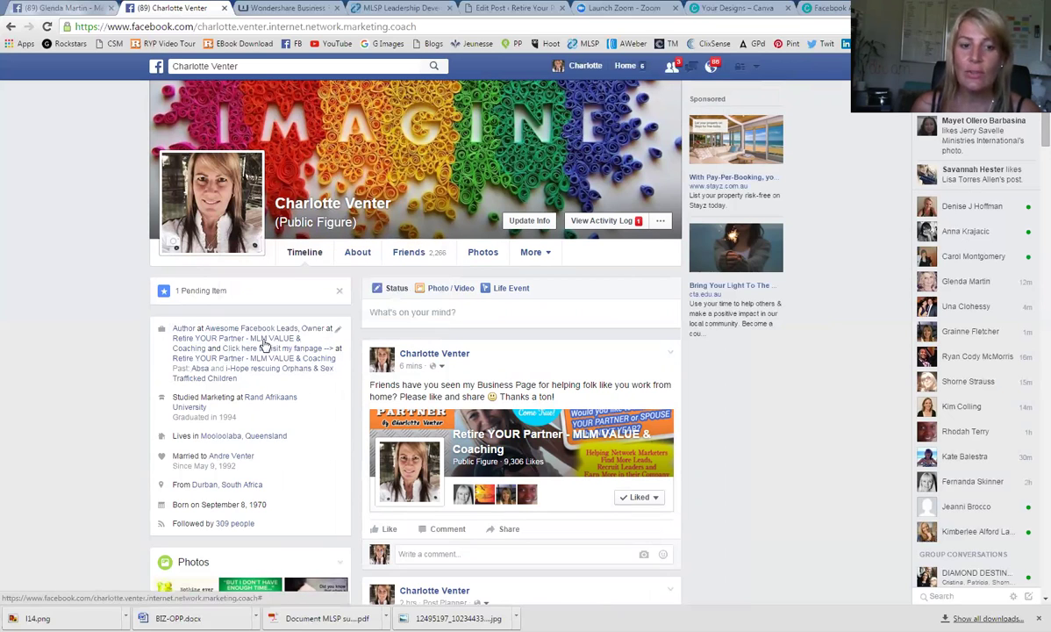
# - In the profile's work details, draft a workplace at Retire YOUR Partner with position "Click Here to Visit My Business Page" and discard it
pyautogui.click(357, 254)
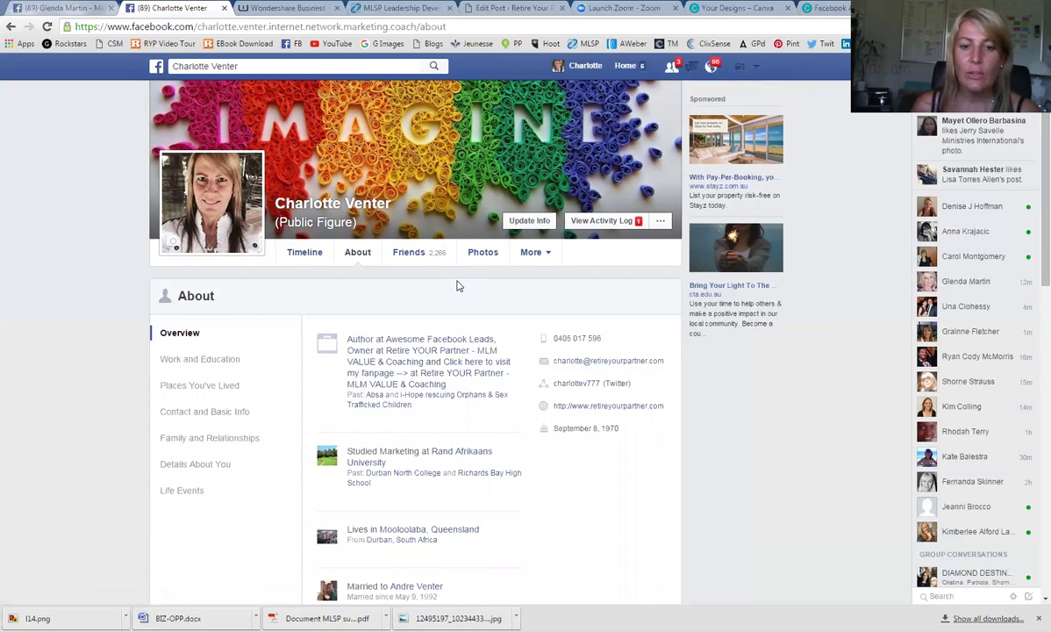
pyautogui.scroll(-1, 456, 285)
pyautogui.click(370, 352)
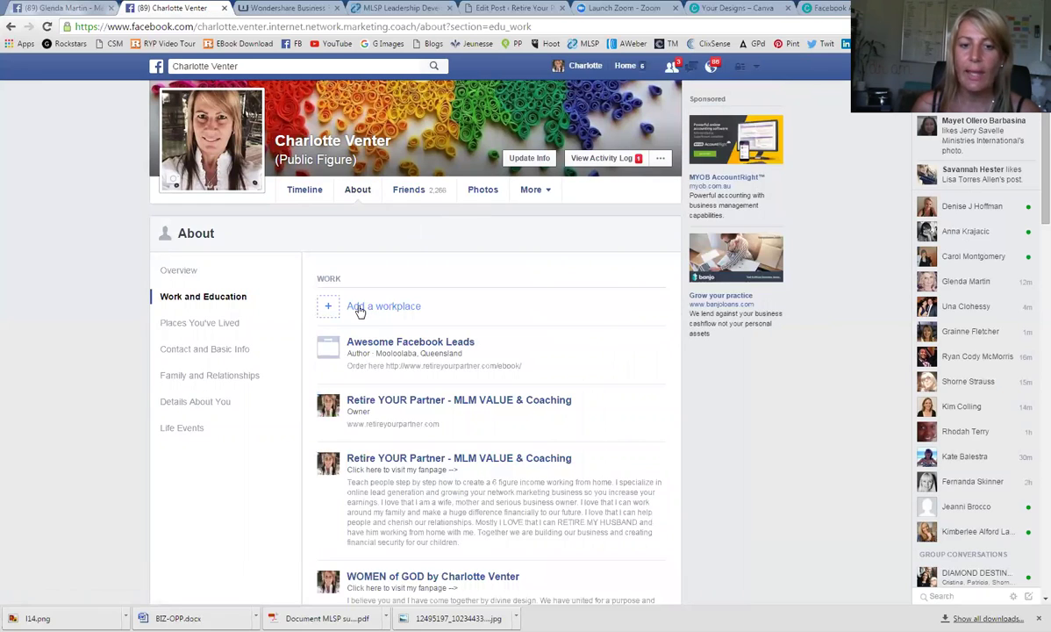
pyautogui.click(384, 306)
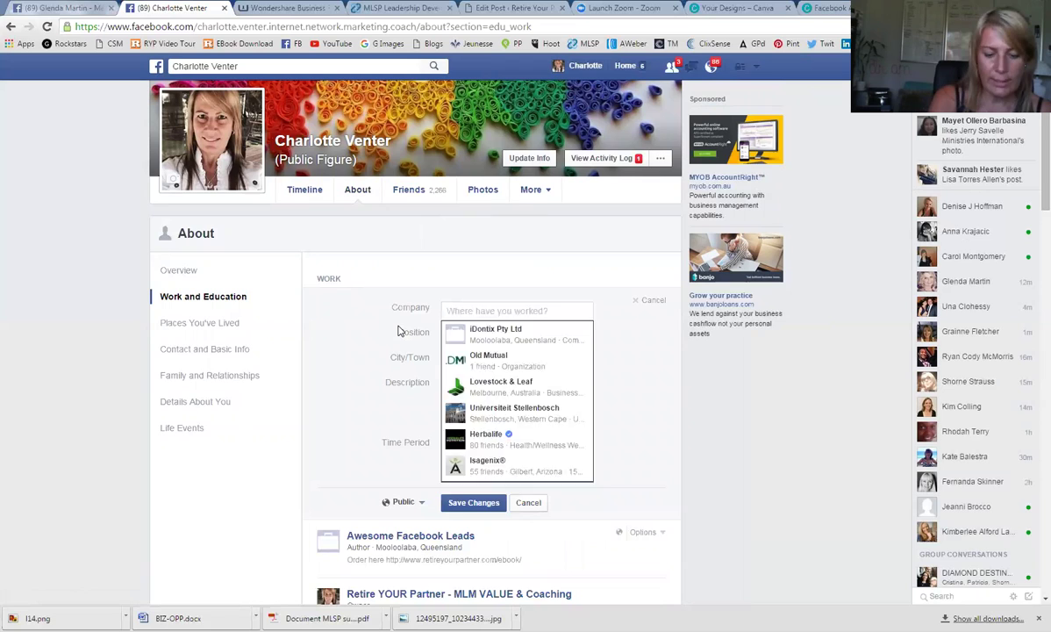
pyautogui.write('Retire you')
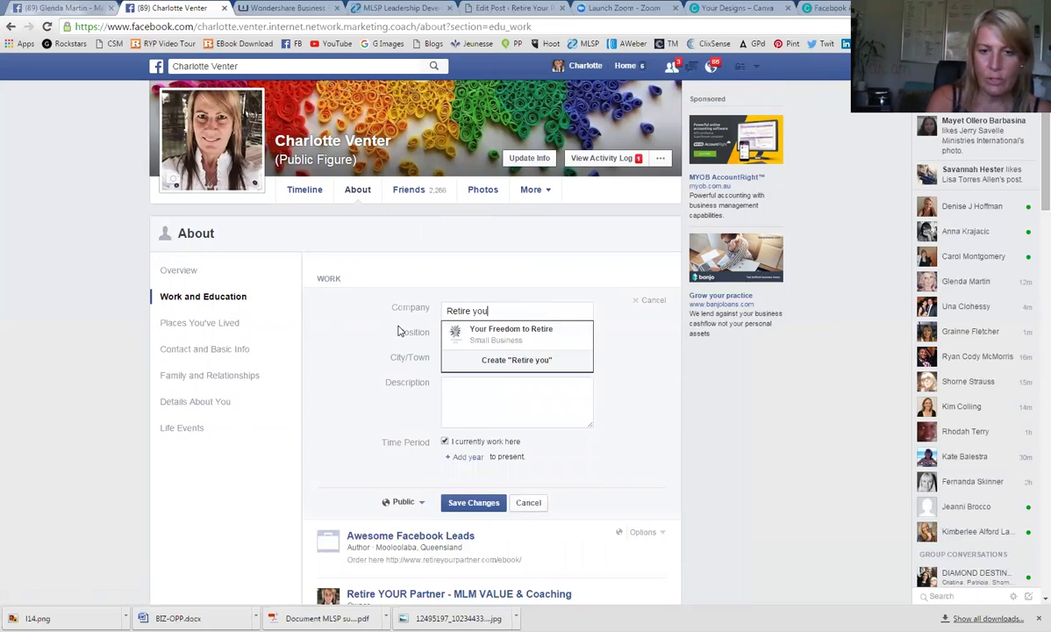
pyautogui.write('r partner')
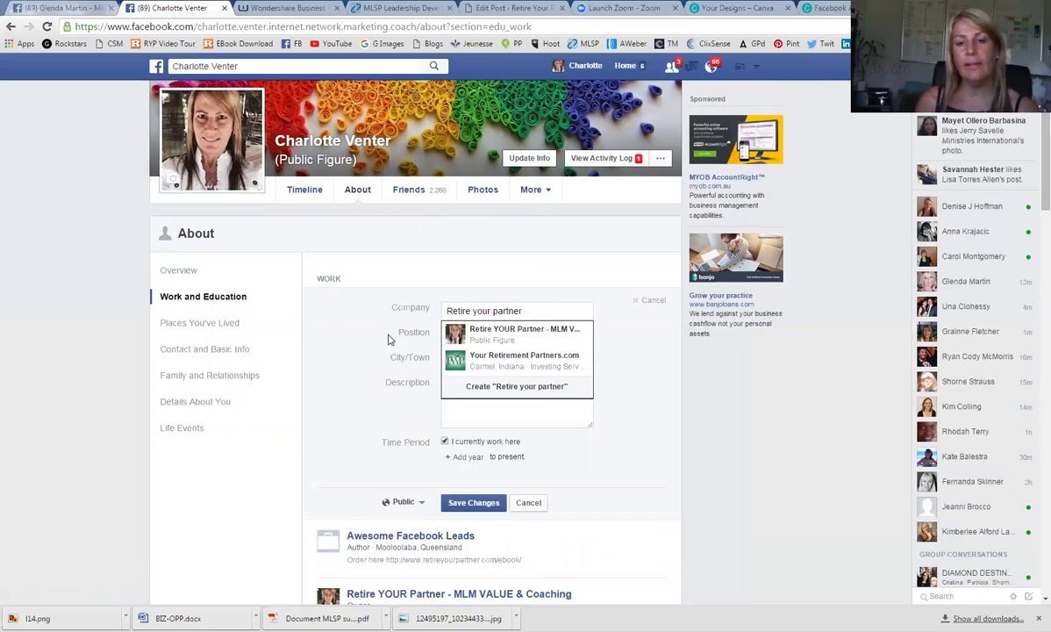
pyautogui.click(479, 333)
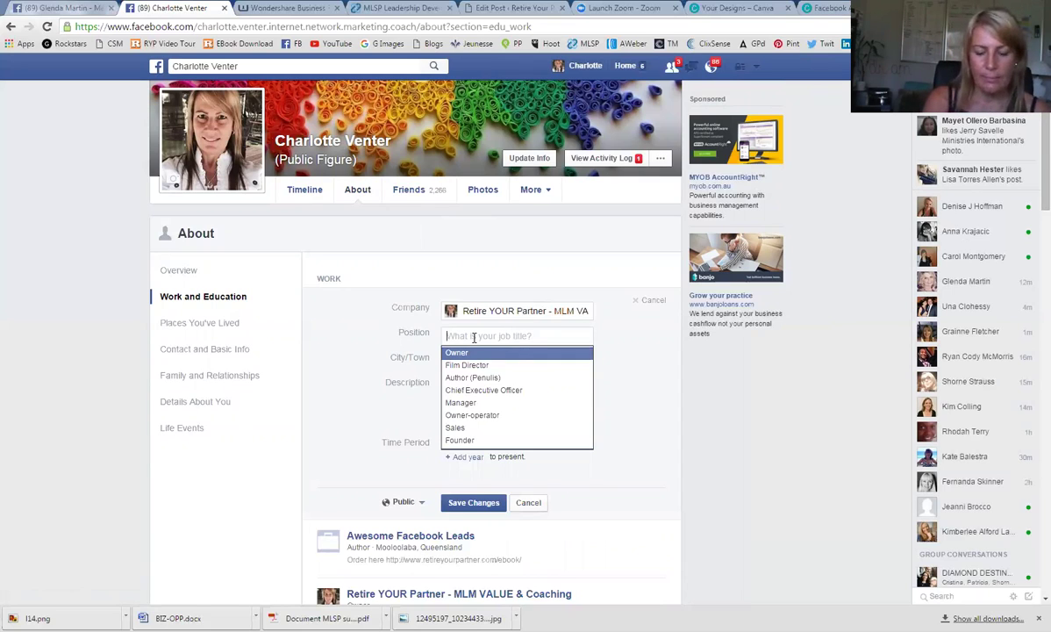
pyautogui.write('cl')
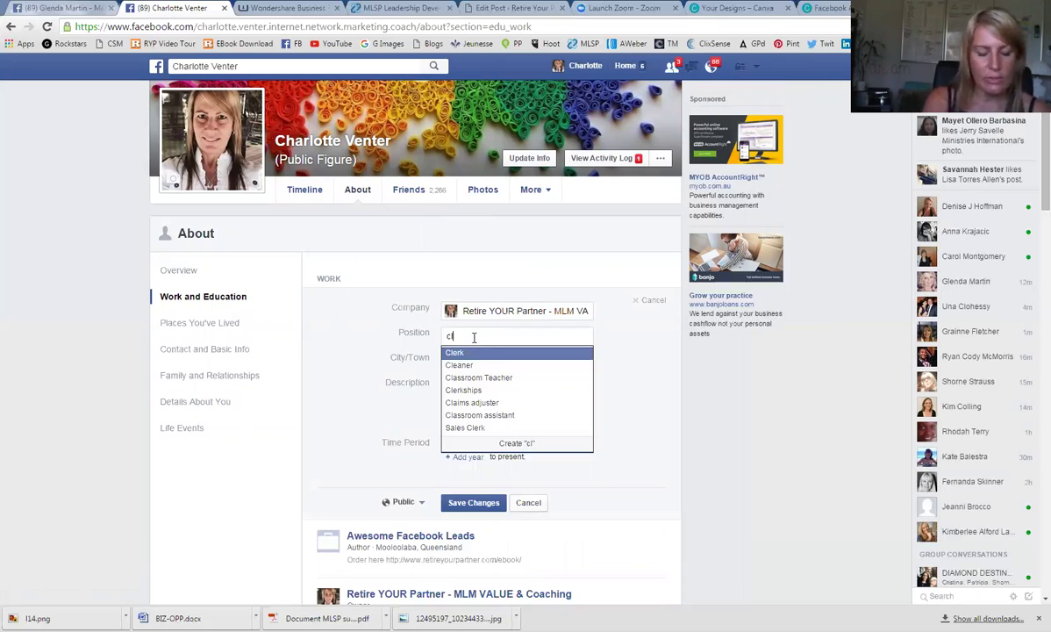
pyautogui.write('ick')
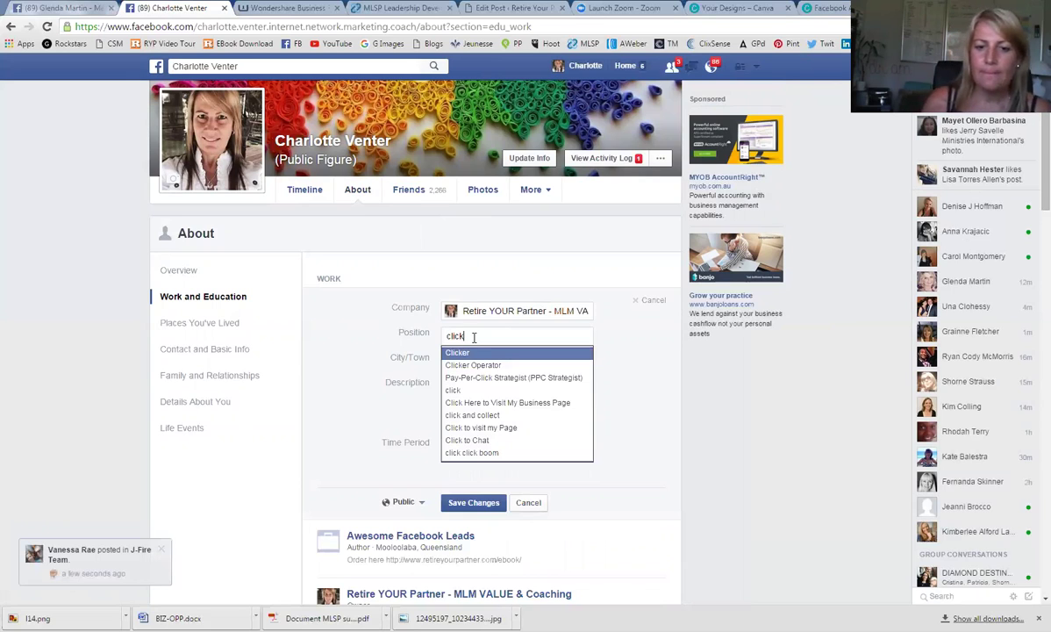
pyautogui.click(478, 403)
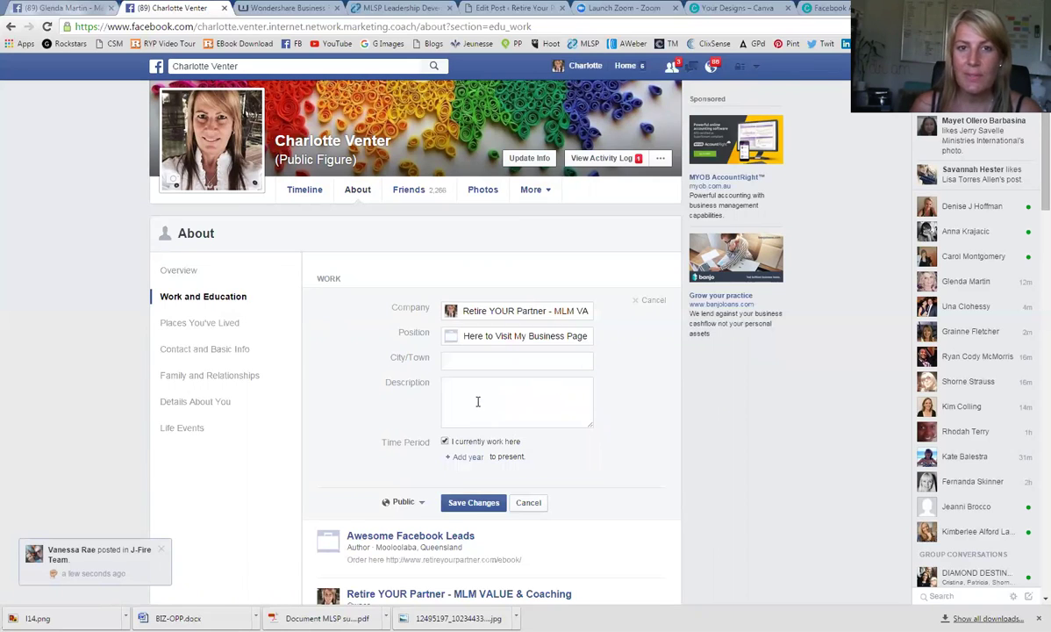
pyautogui.tripleClick(465, 335)
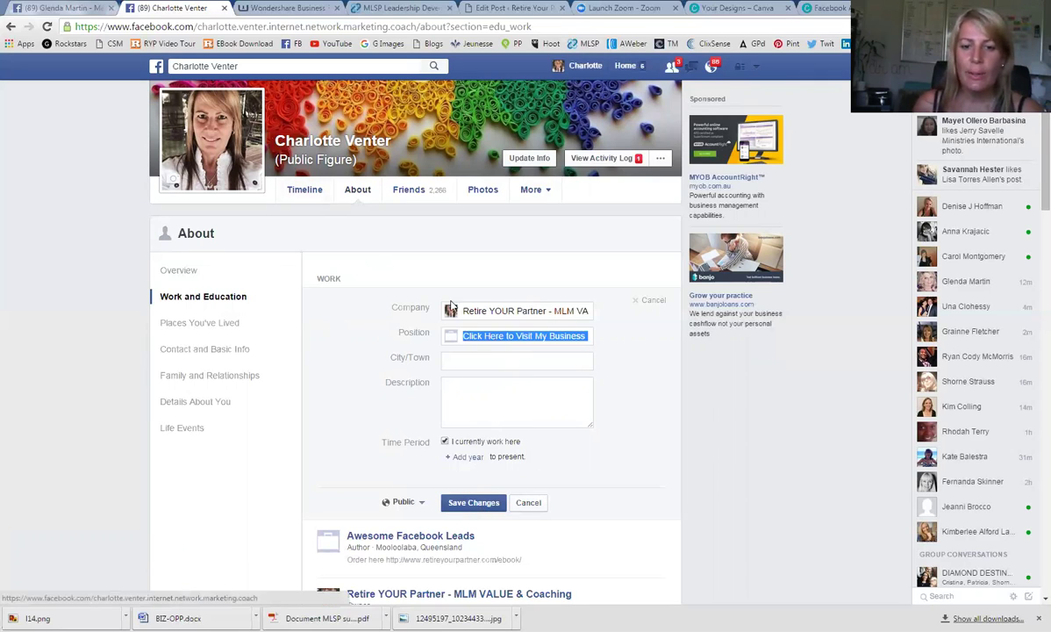
pyautogui.click(531, 504)
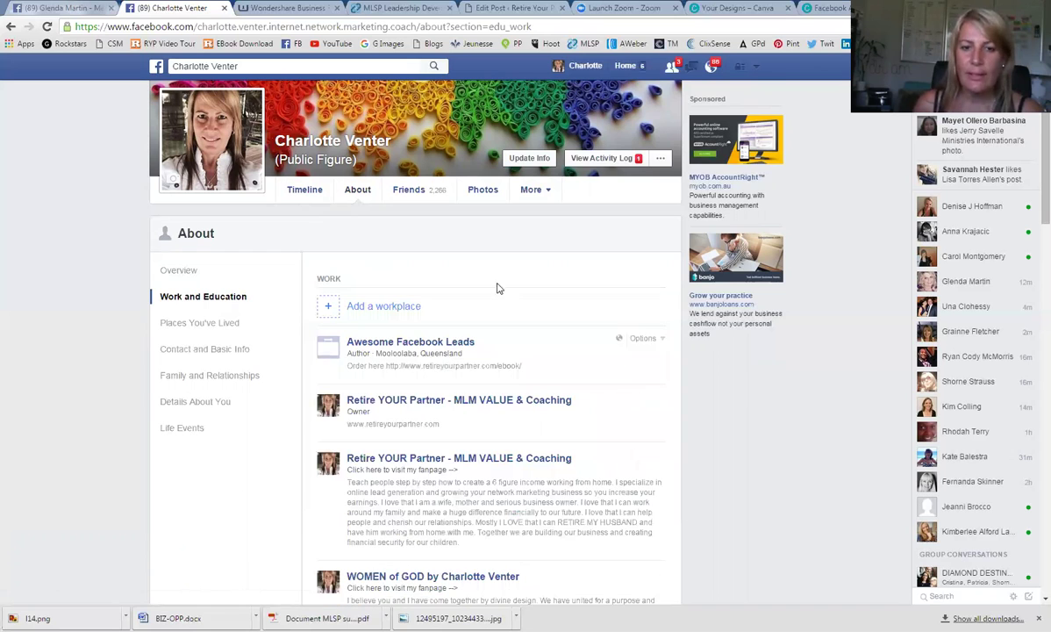
# - Return to the personal profile's timeline and open the Retire YOUR Partner page through the workplace link in the intro
pyautogui.click(297, 195)
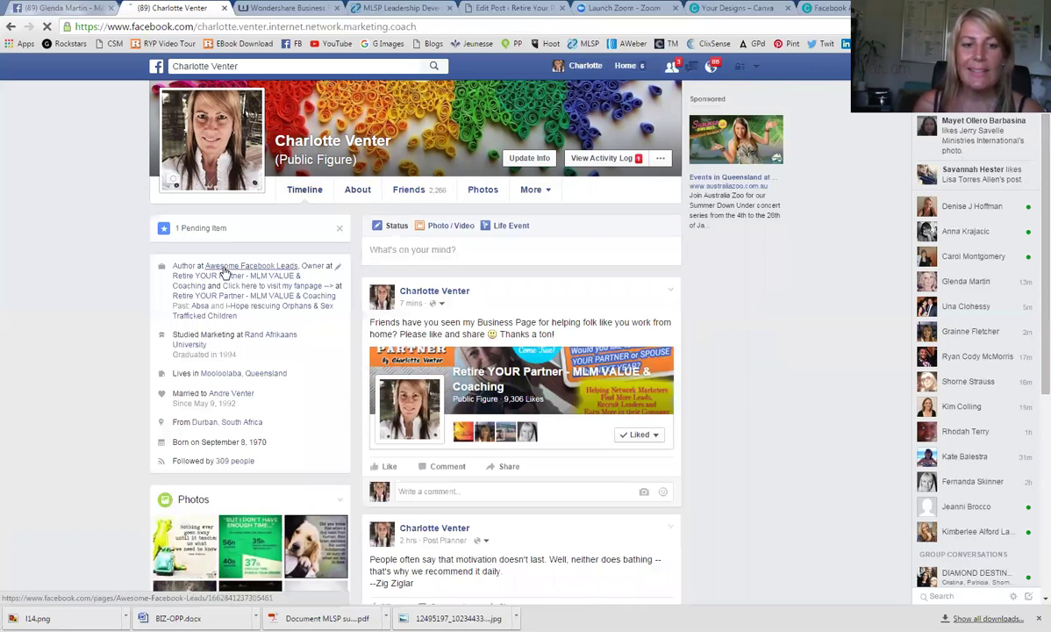
pyautogui.moveTo(228, 292)
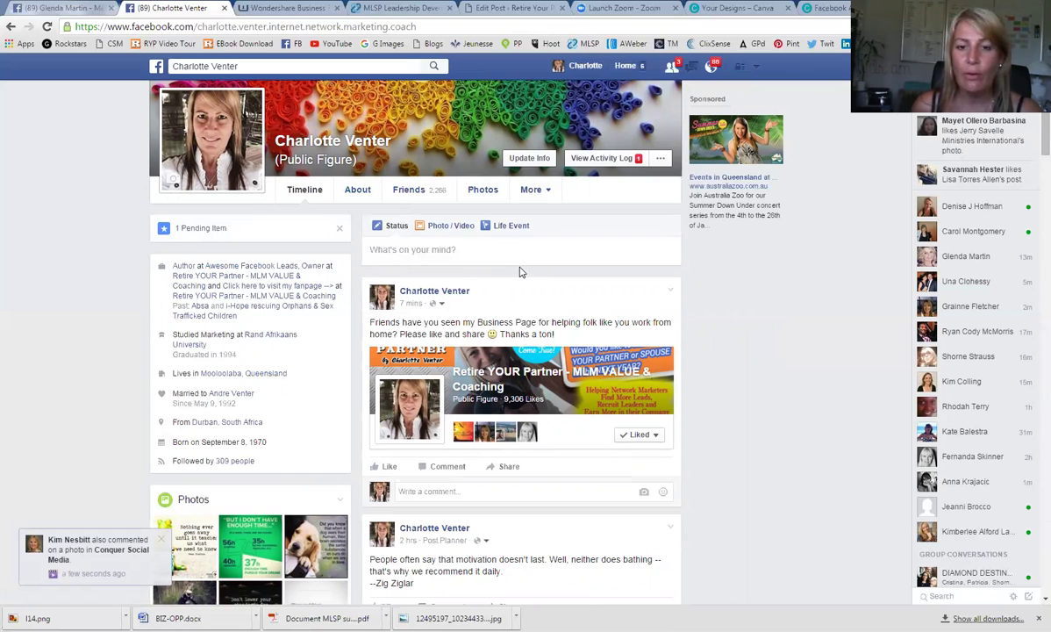
pyautogui.scroll(-2, 519, 272)
pyautogui.scroll(4, 518, 271)
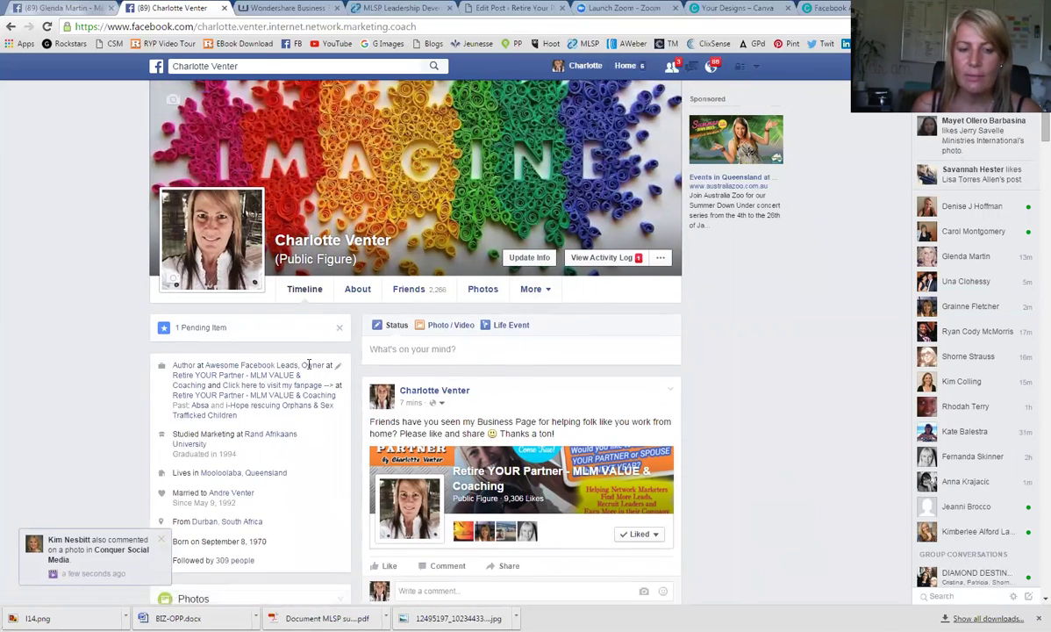
pyautogui.moveTo(209, 386)
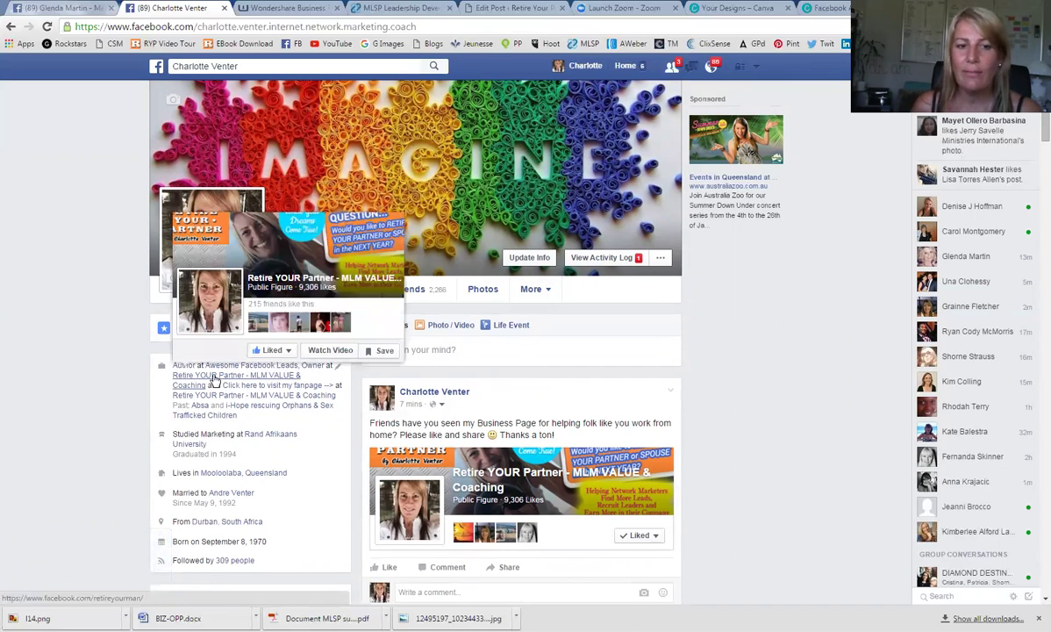
pyautogui.click(211, 379)
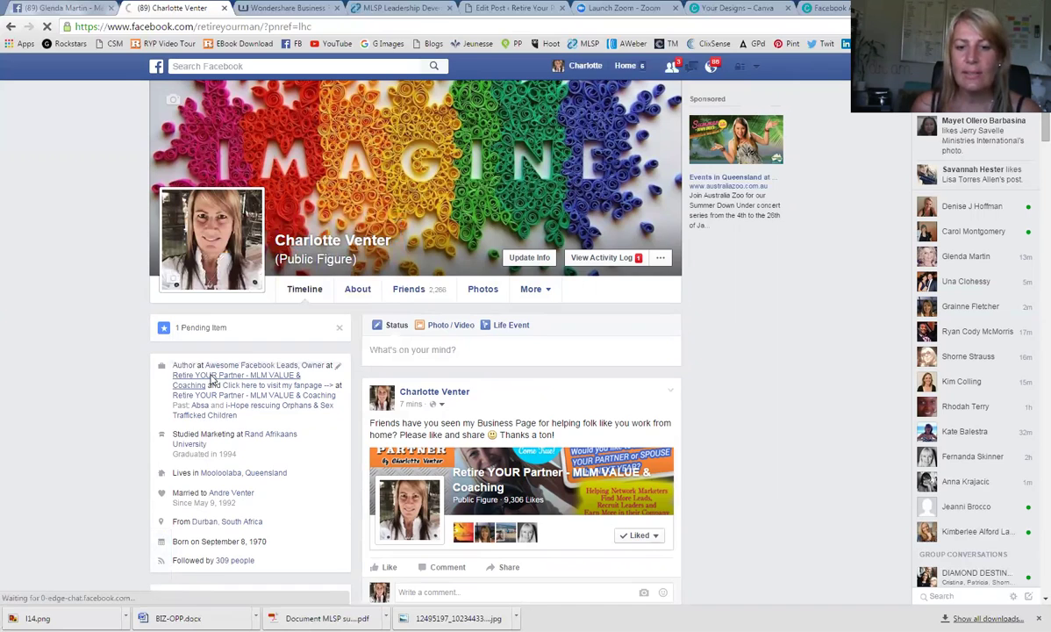